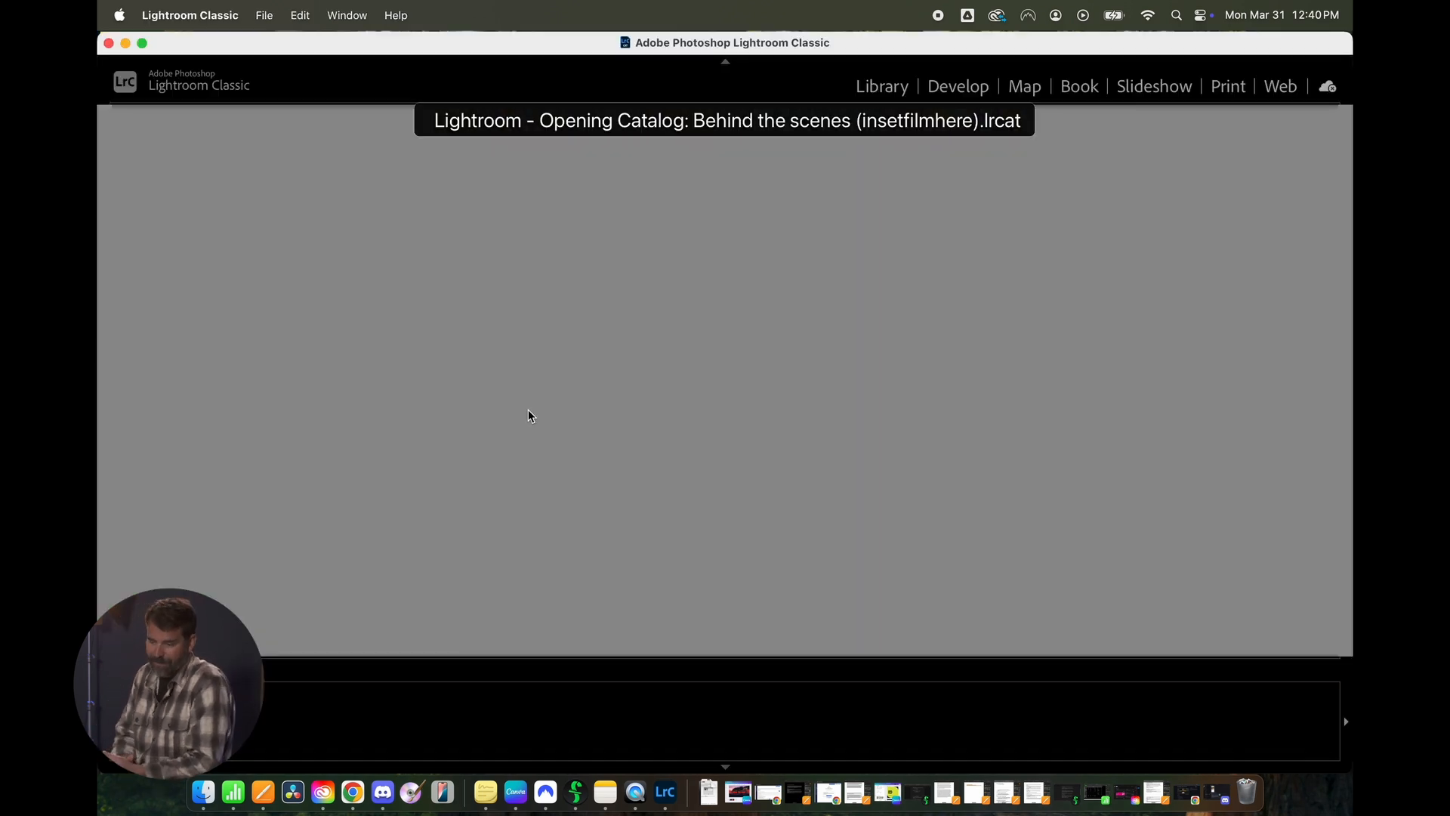
- Open the photo import and choose the source folder Desktop > current desktop > 2025 Images > 01_Final Exports > 50Dnorcal_FINAL
{"action": "left_click", "coordinate": [263, 22]}
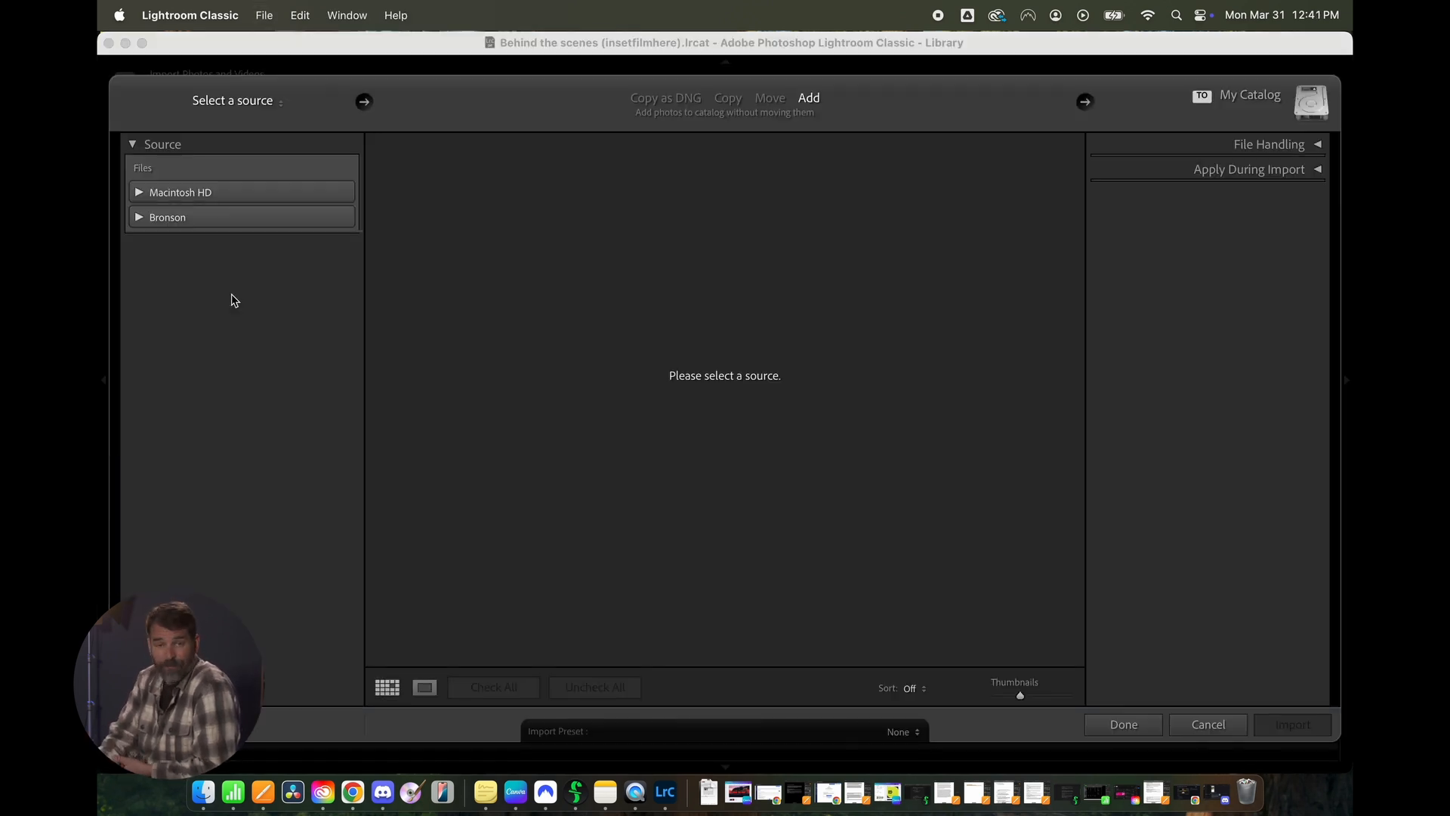
{"action": "left_click", "coordinate": [139, 192]}
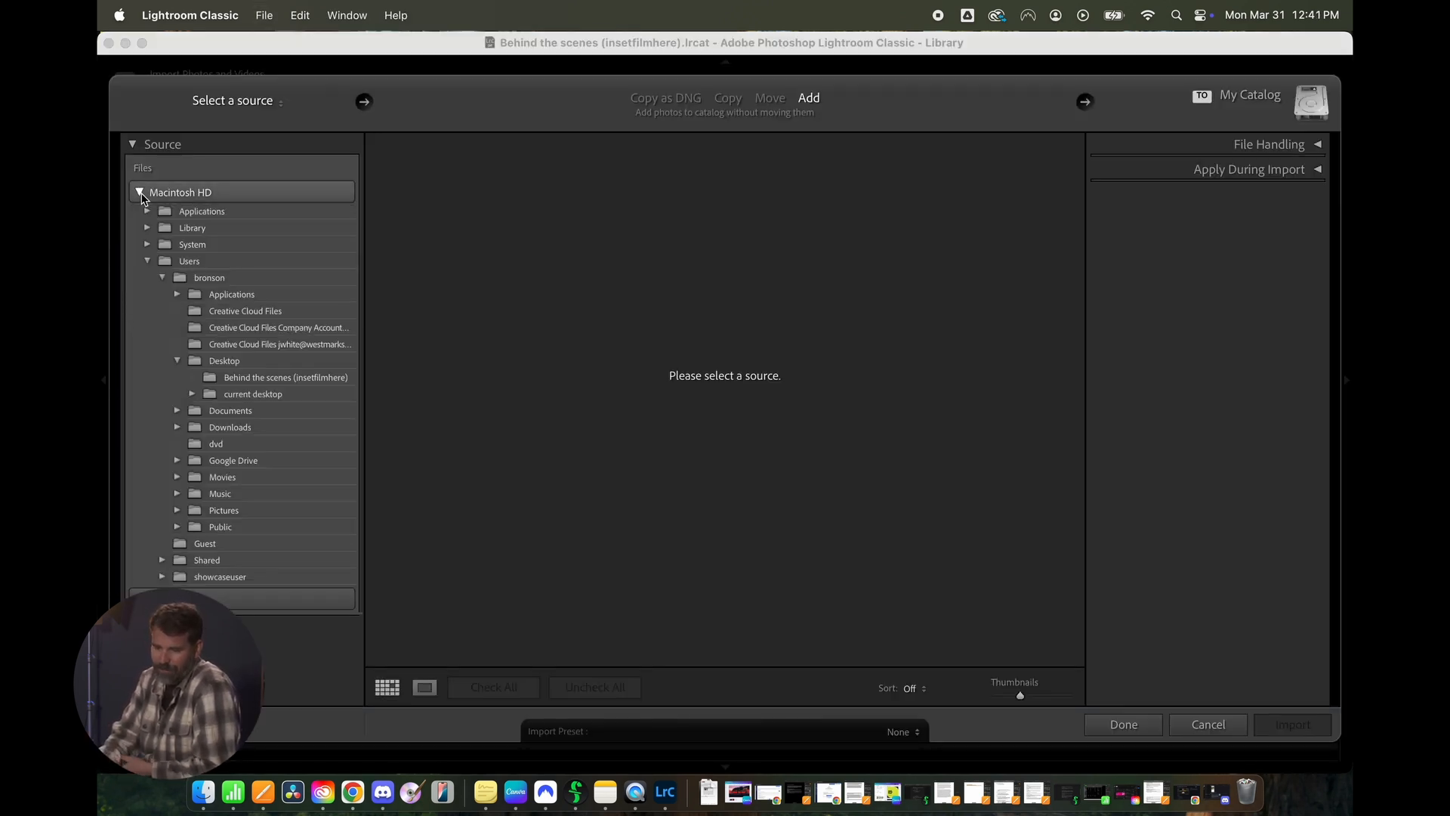
{"action": "left_click", "coordinate": [147, 261]}
{"action": "left_click", "coordinate": [147, 260]}
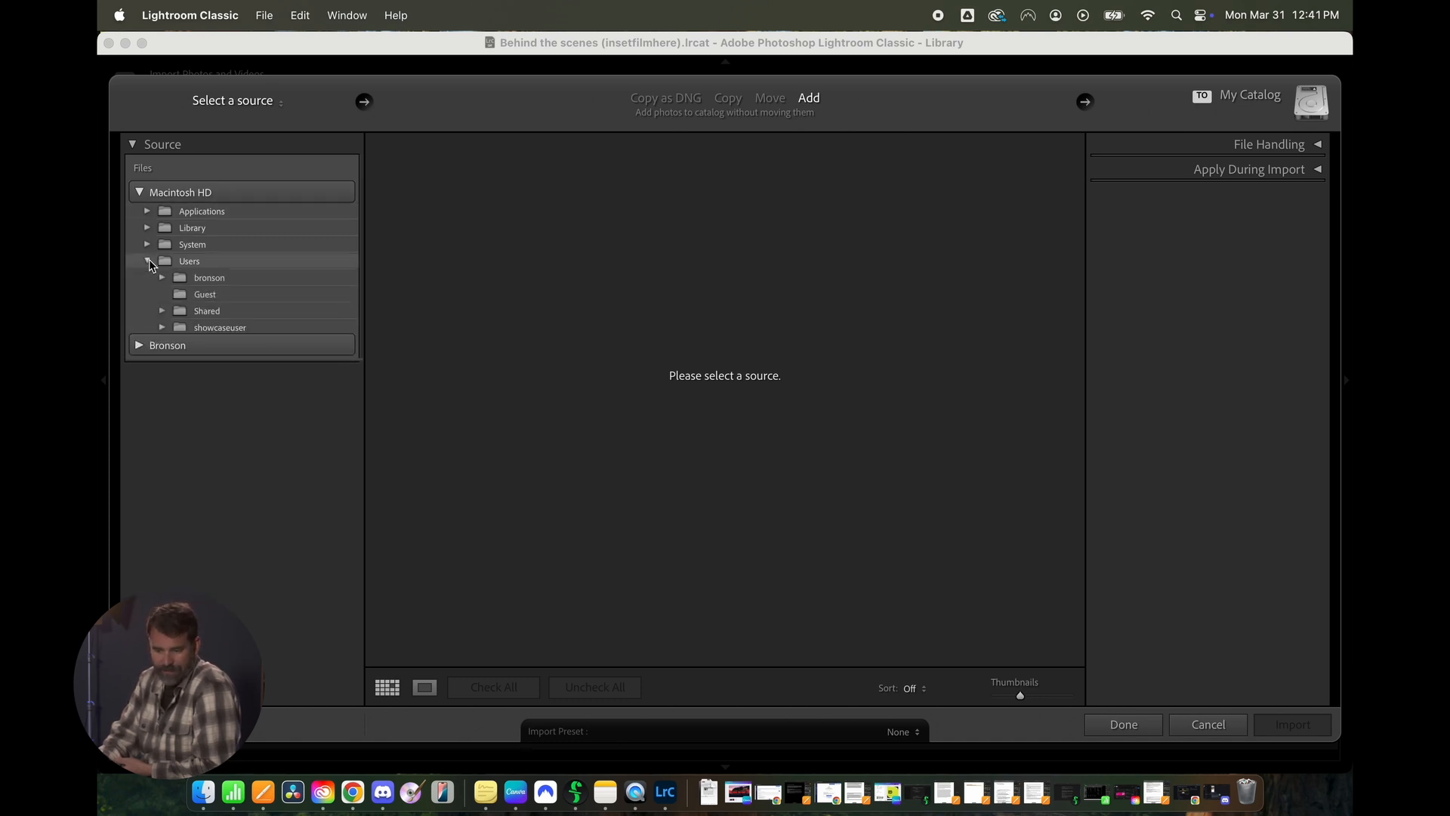
{"action": "left_click", "coordinate": [163, 277]}
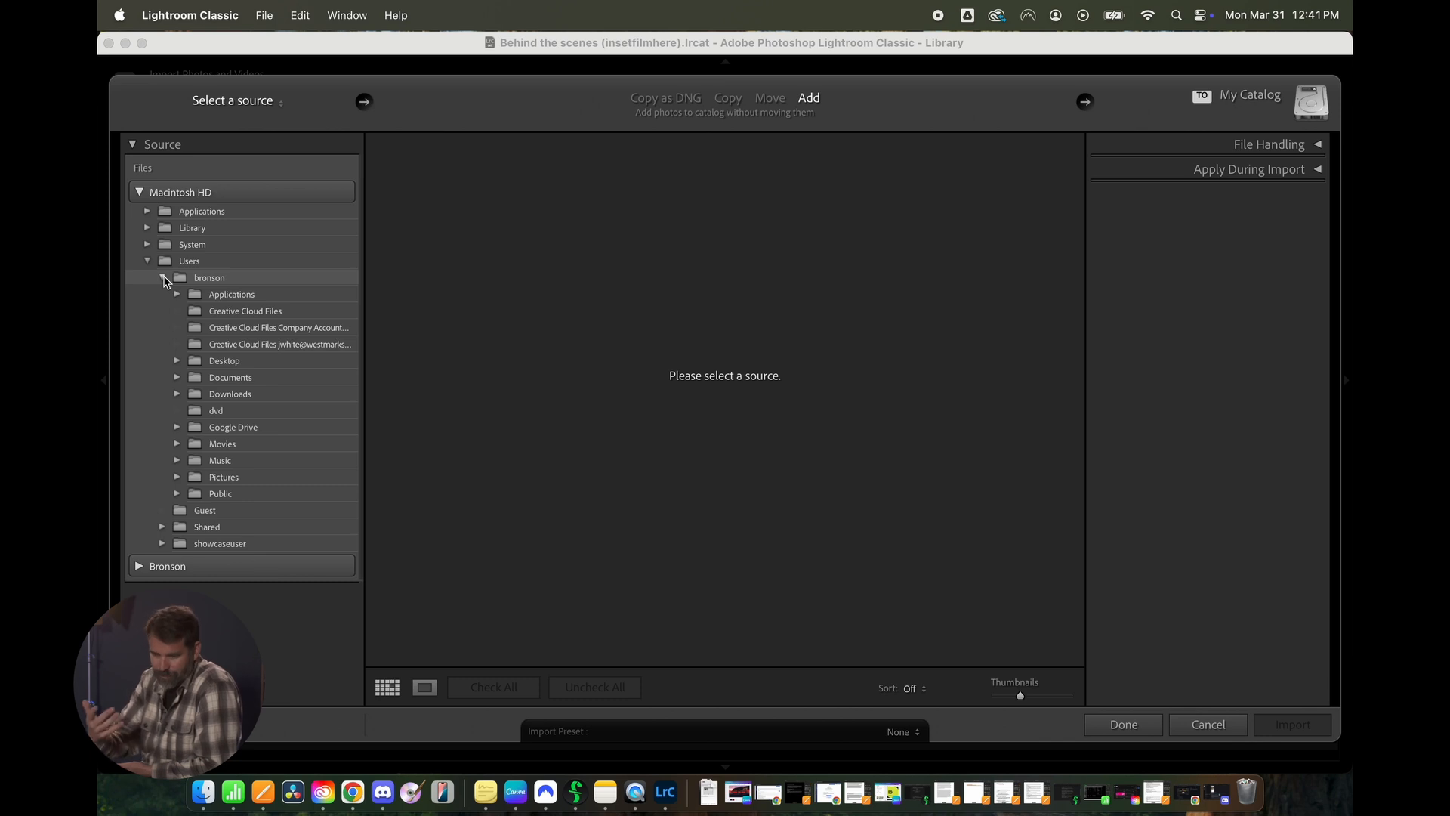
{"action": "left_click", "coordinate": [176, 361]}
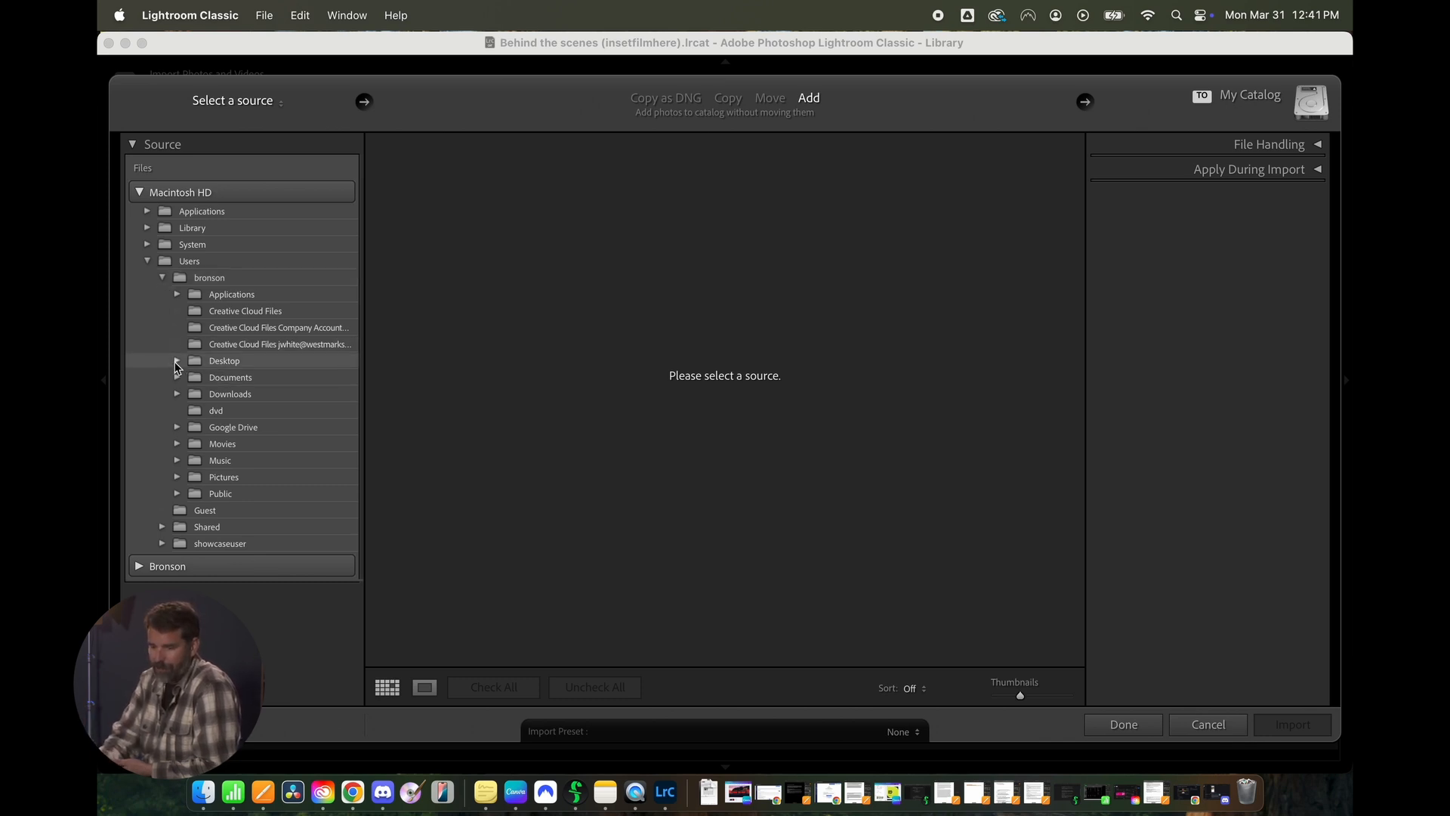
{"action": "left_click", "coordinate": [192, 394]}
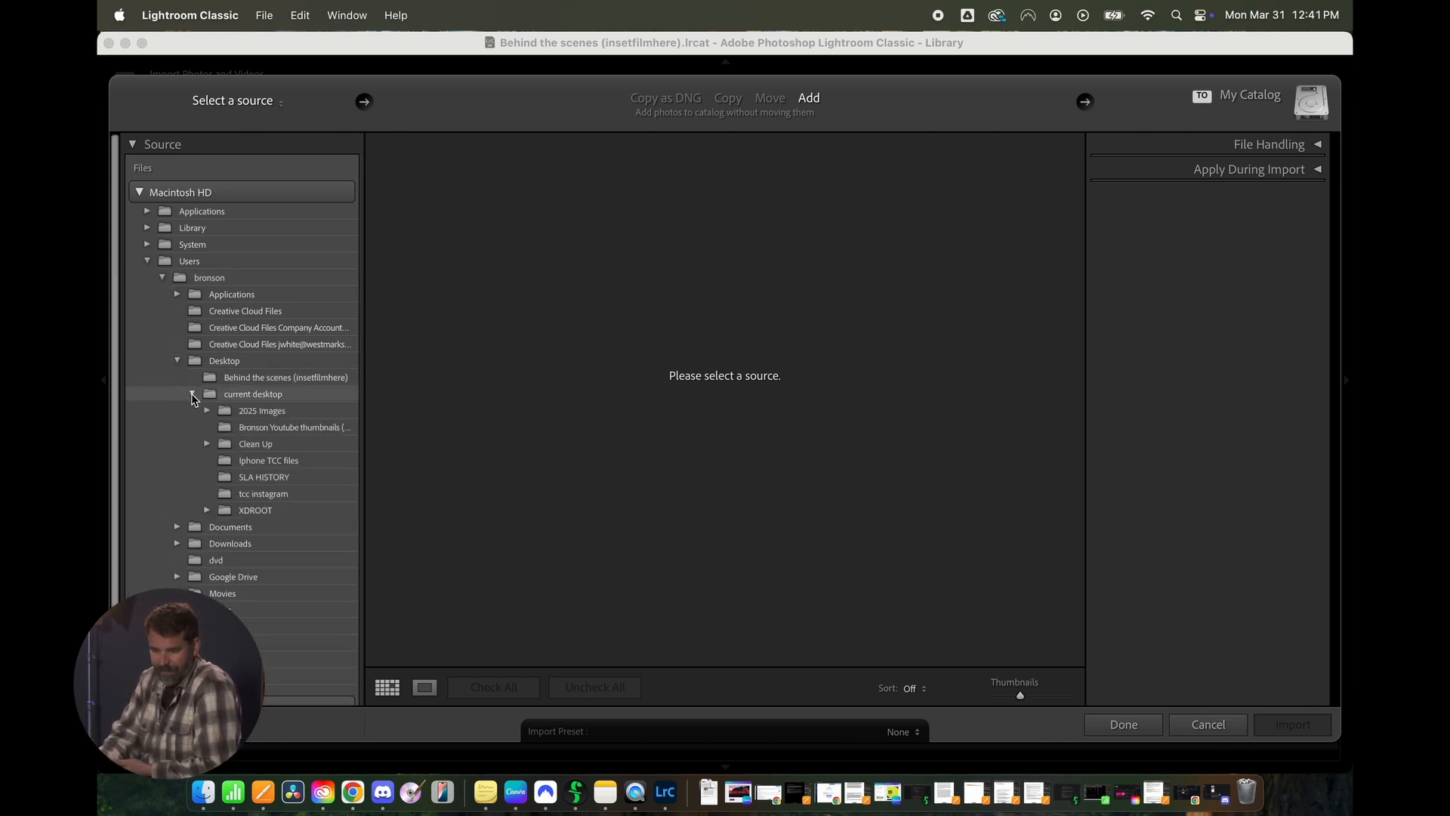
{"action": "left_click", "coordinate": [206, 410]}
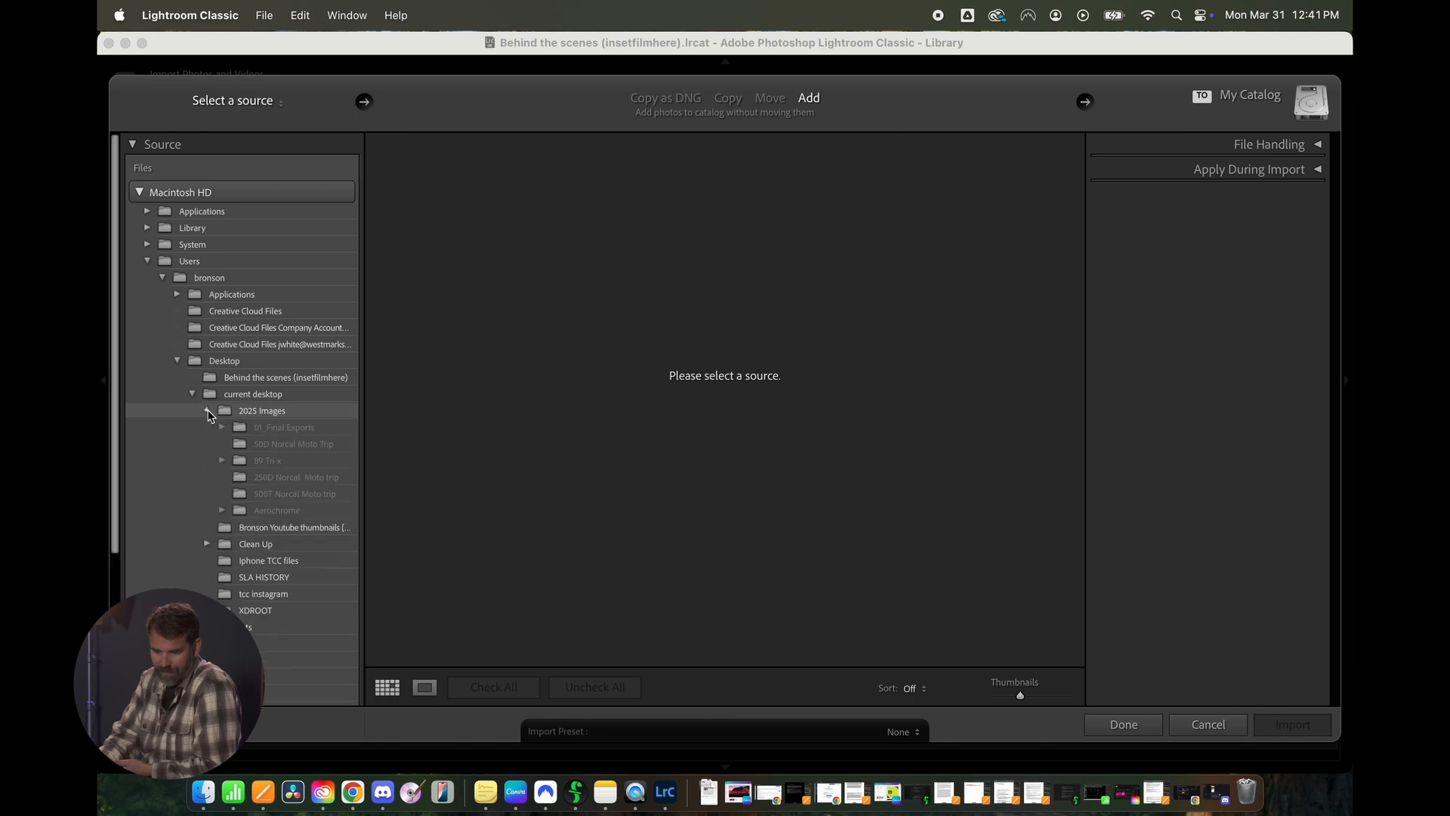
{"action": "left_click", "coordinate": [222, 428]}
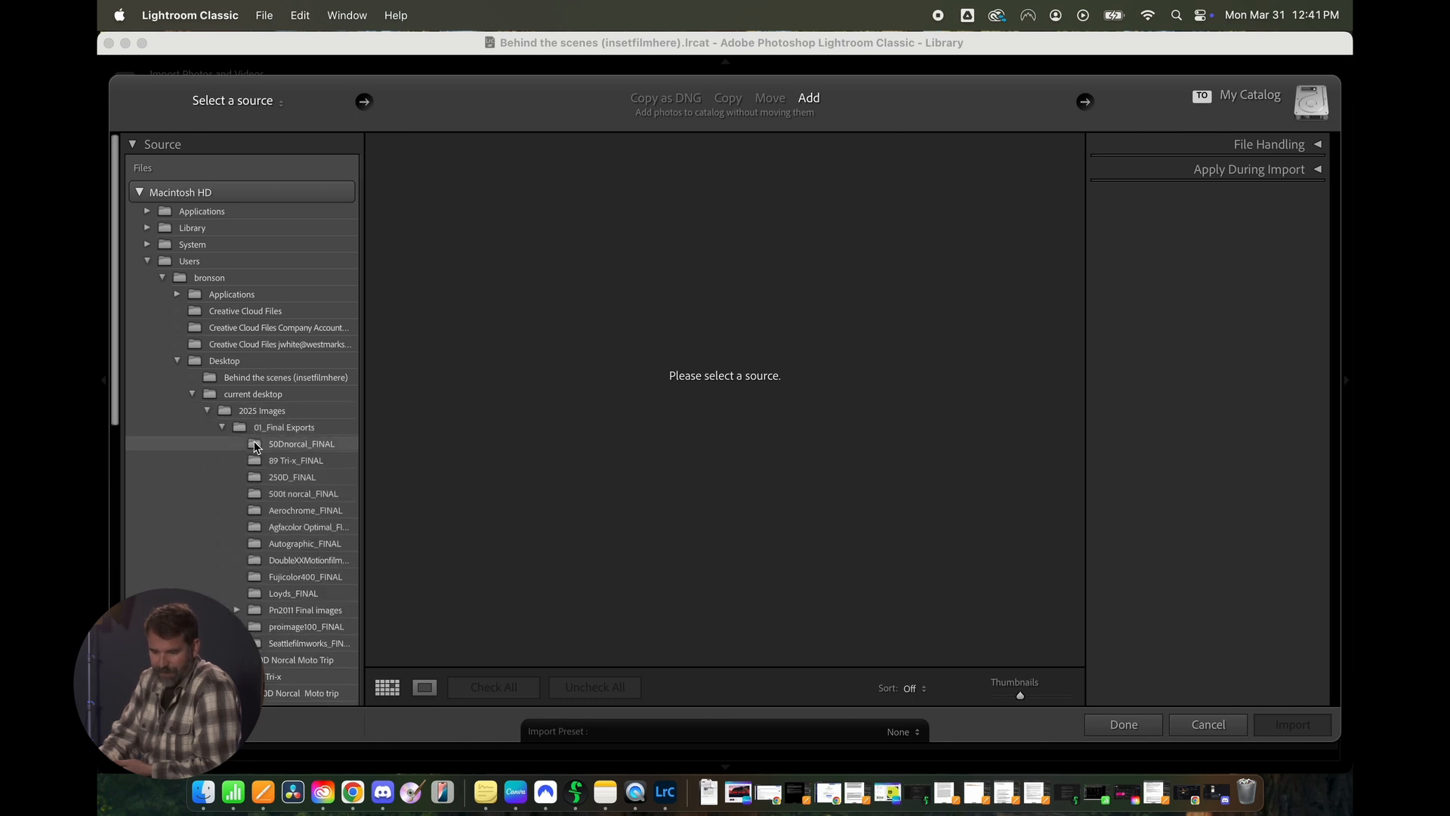
{"action": "left_click", "coordinate": [262, 445]}
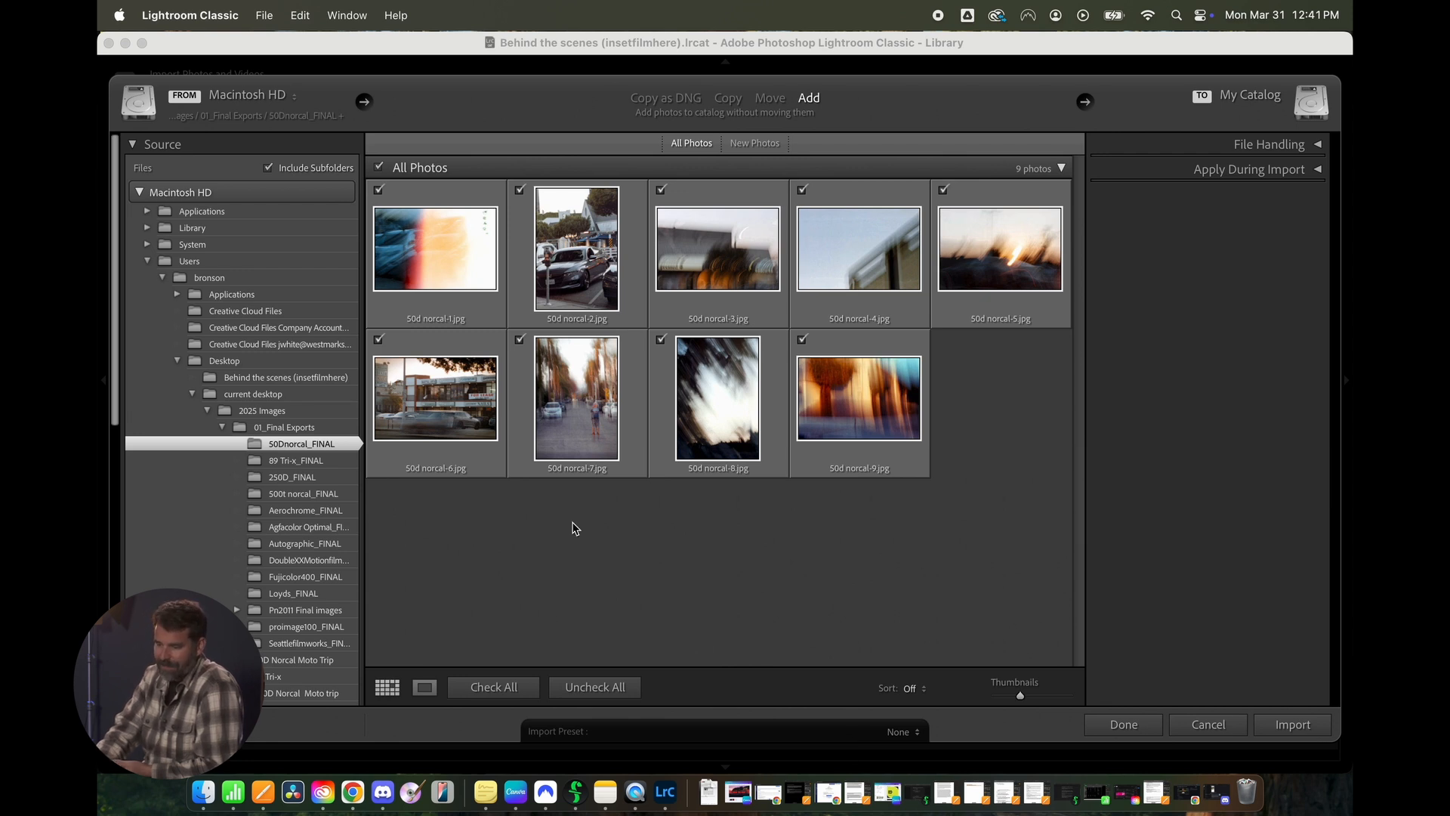
- Uncheck and recheck all photos for import, and preview the 250D_FINAL and 500t norcal_FINAL folders
{"action": "left_click", "coordinate": [601, 690]}
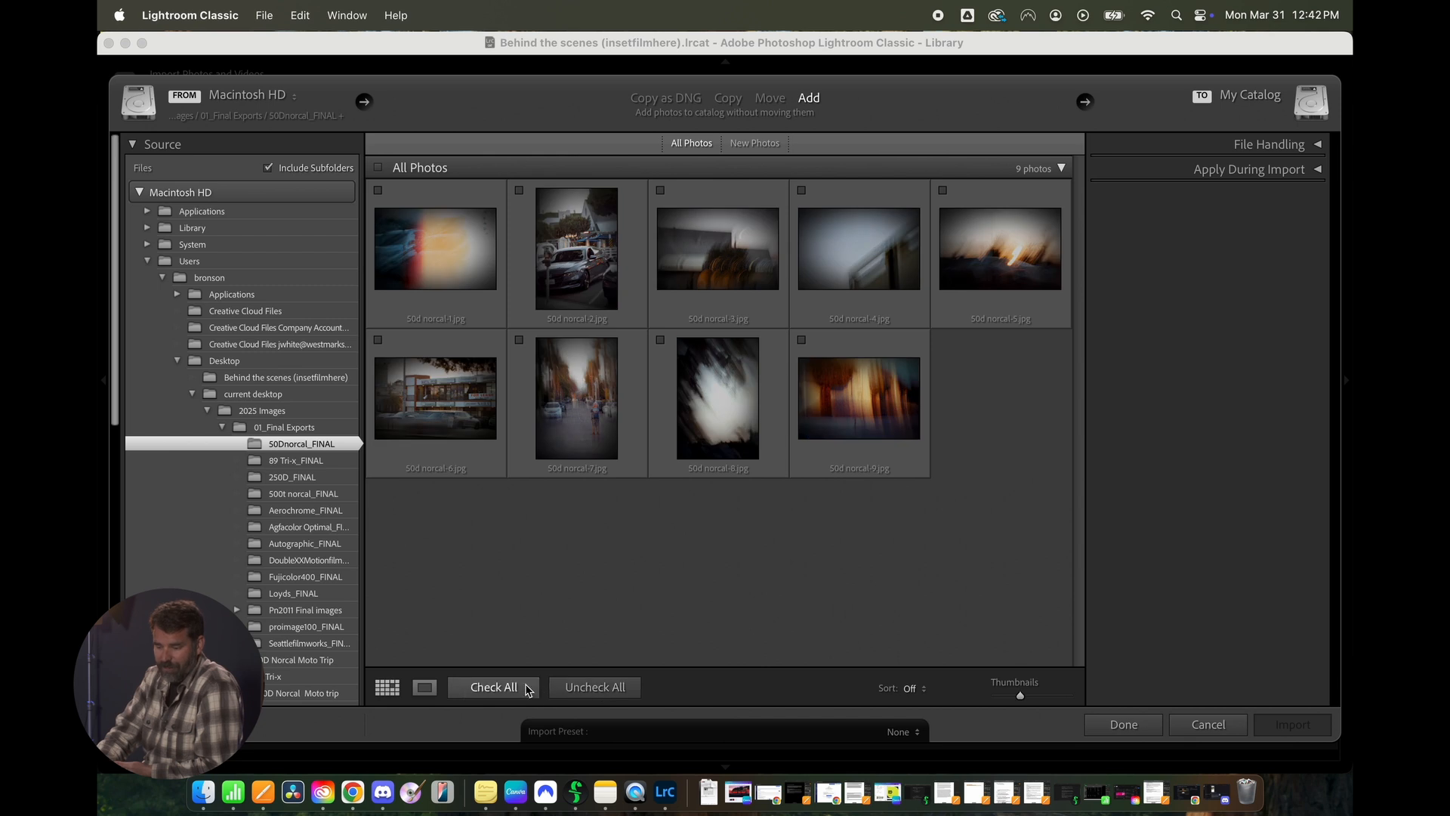
{"action": "left_click", "coordinate": [495, 688]}
{"action": "left_click", "coordinate": [276, 476]}
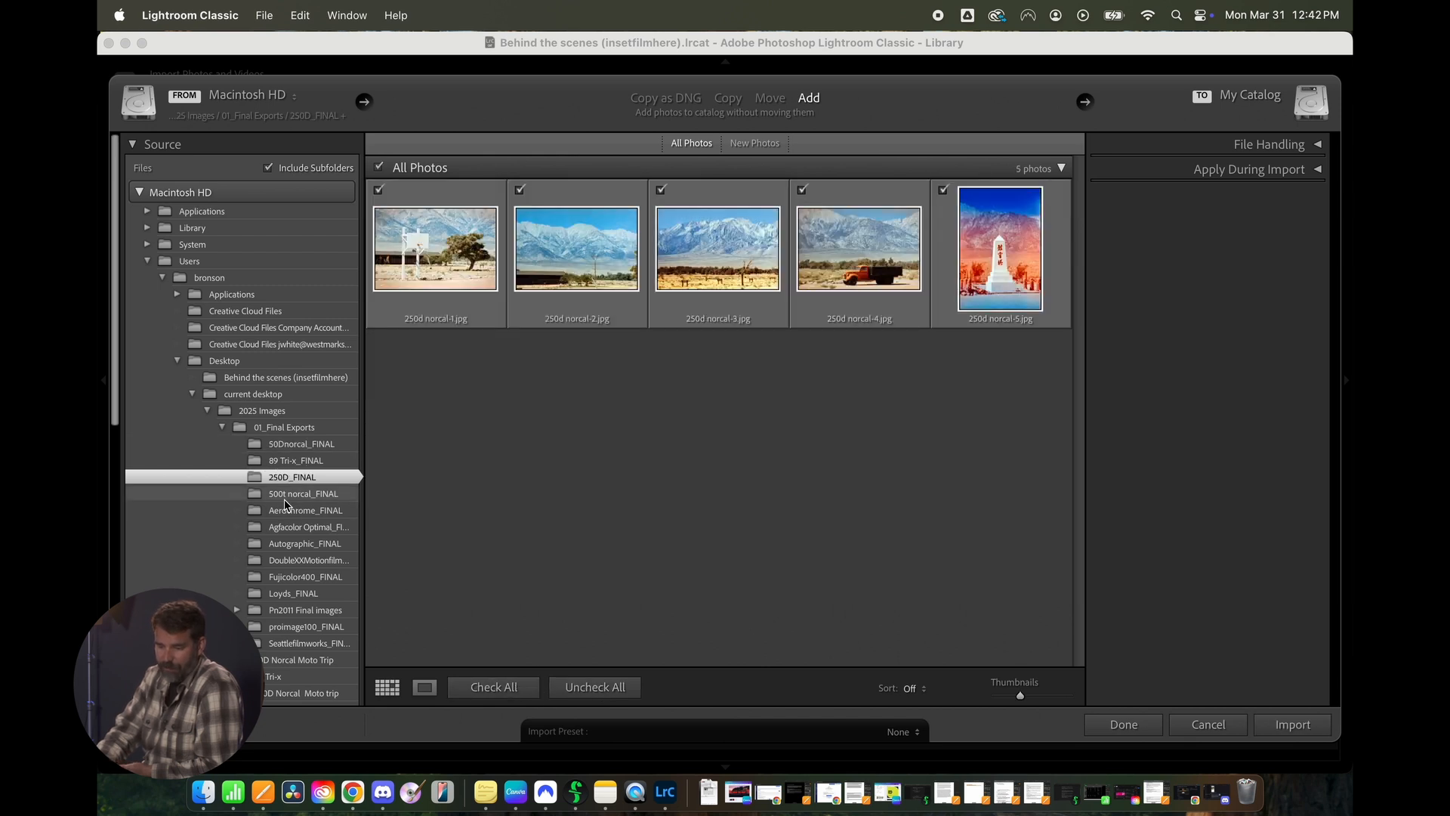
{"action": "left_click", "coordinate": [284, 495]}
{"action": "left_click", "coordinate": [291, 544]}
{"action": "left_click", "coordinate": [290, 494]}
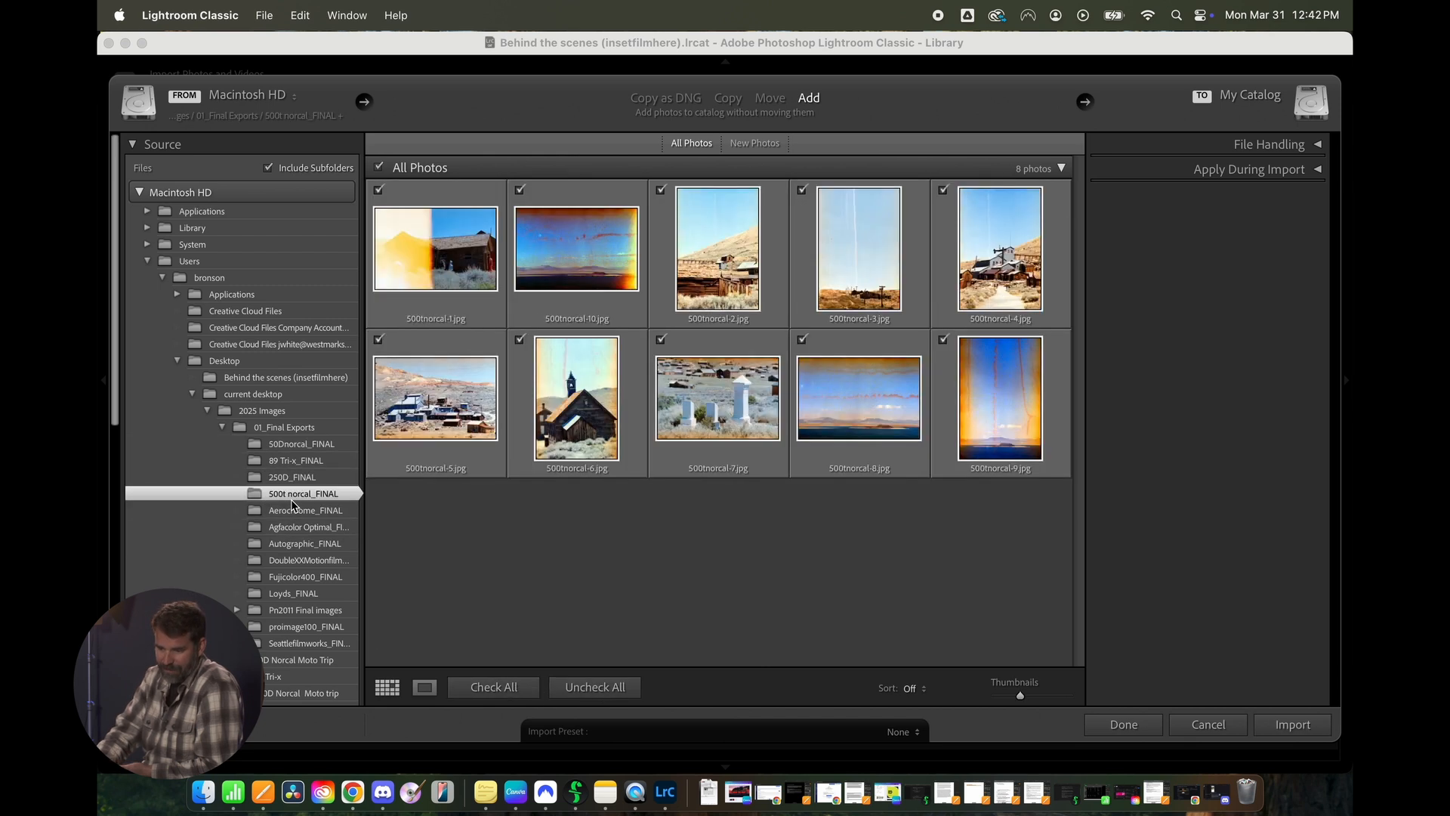
- Import all photos from the 50Dnorcal_FINAL folder and show all photographs in the catalog
{"action": "left_click", "coordinate": [302, 444]}
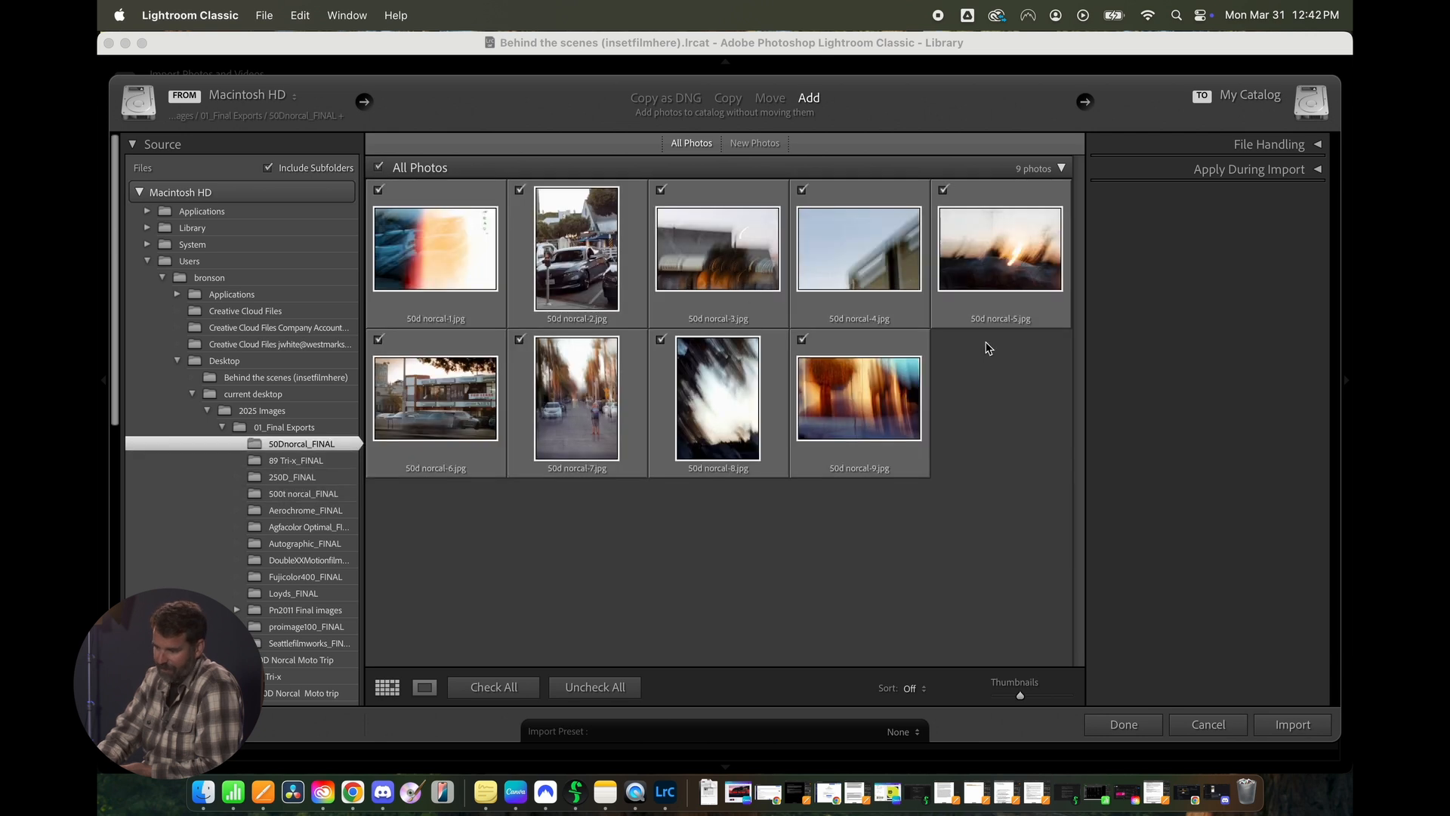
{"action": "left_click", "coordinate": [1293, 731]}
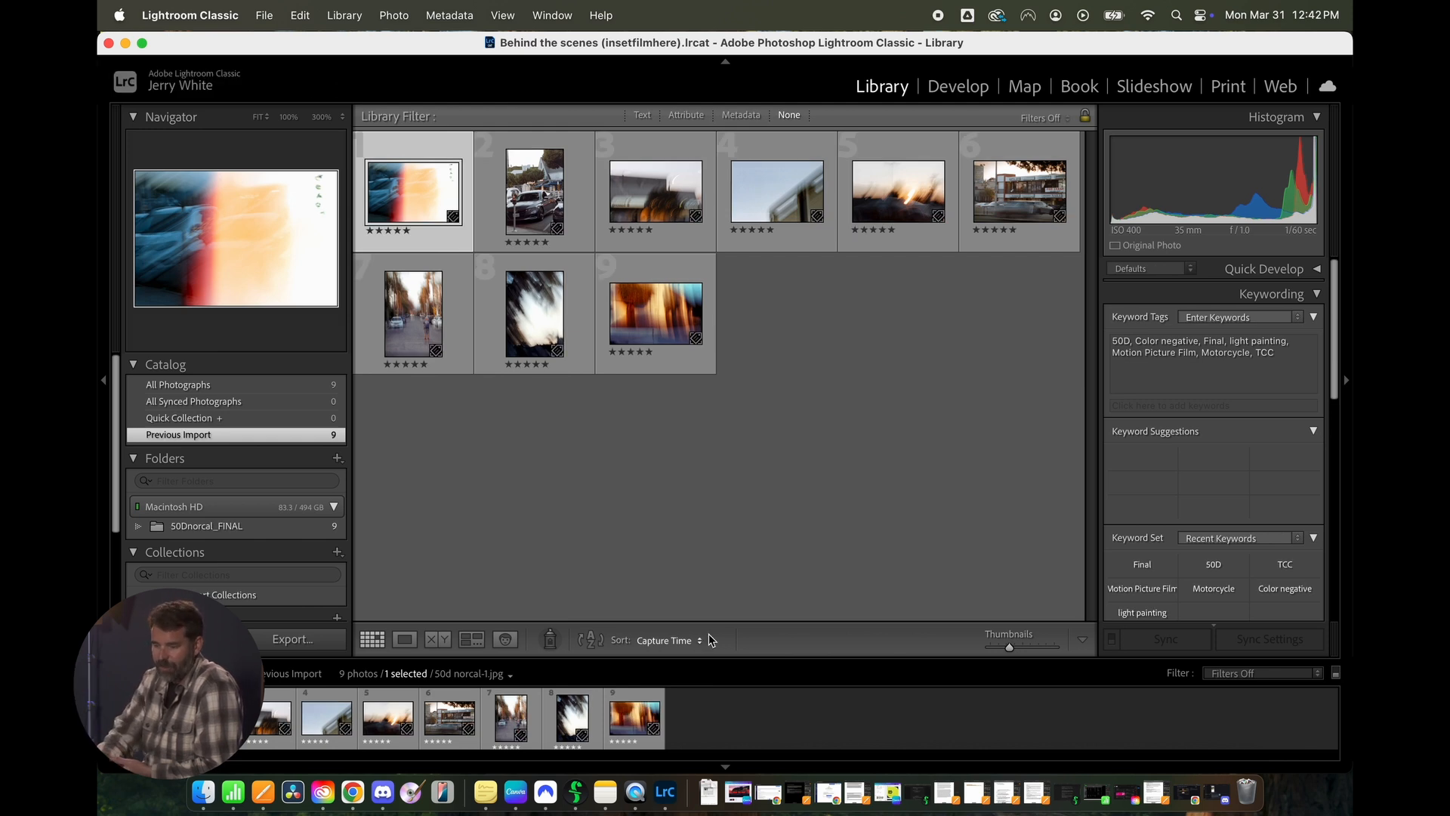
{"action": "left_click", "coordinate": [212, 386]}
{"action": "left_click", "coordinate": [219, 434]}
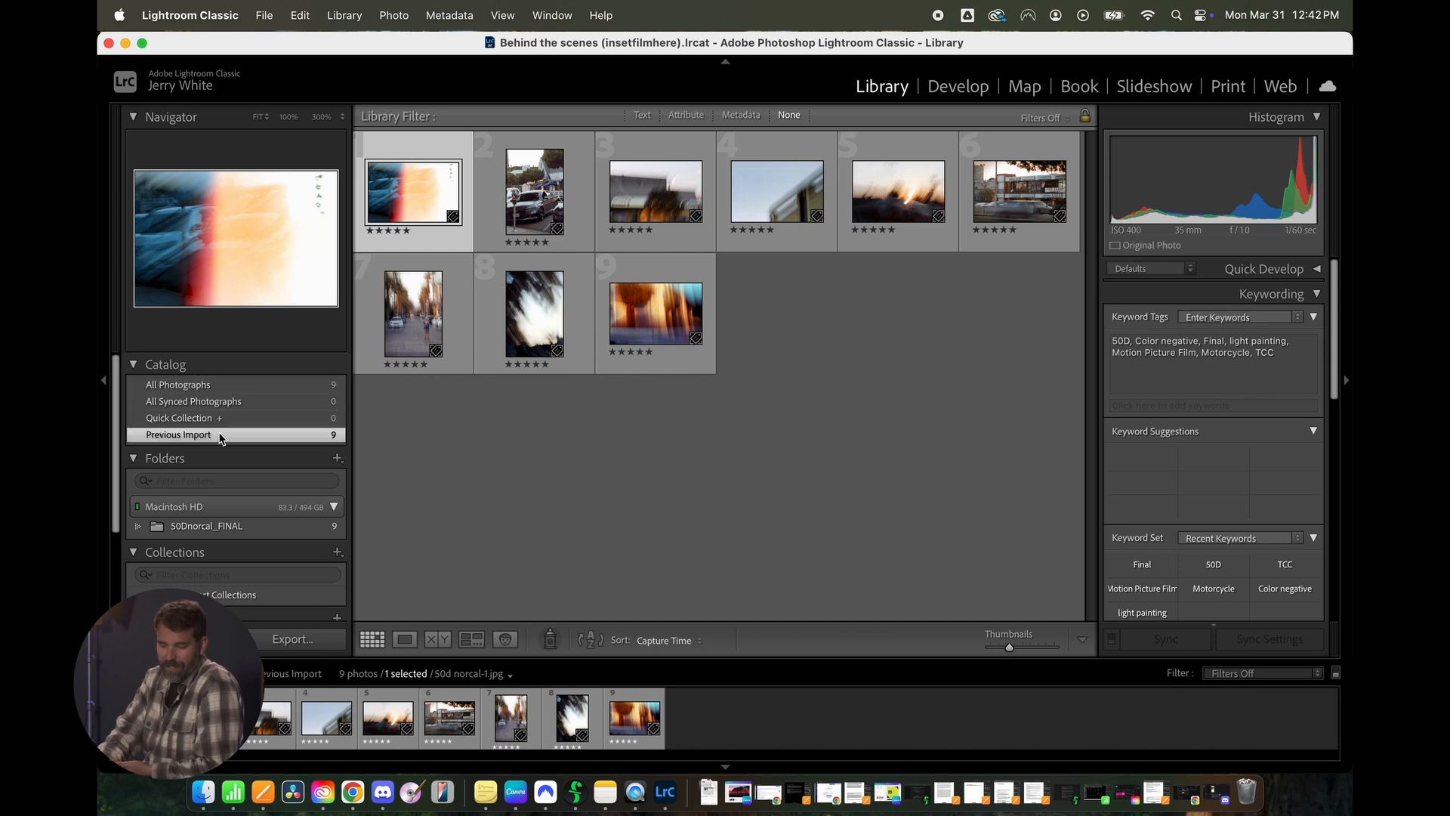
{"action": "left_click", "coordinate": [214, 386]}
- Import all photos from the 89 Tri-x_FINAL folder and show all photographs in the catalog
{"action": "left_click", "coordinate": [265, 17]}
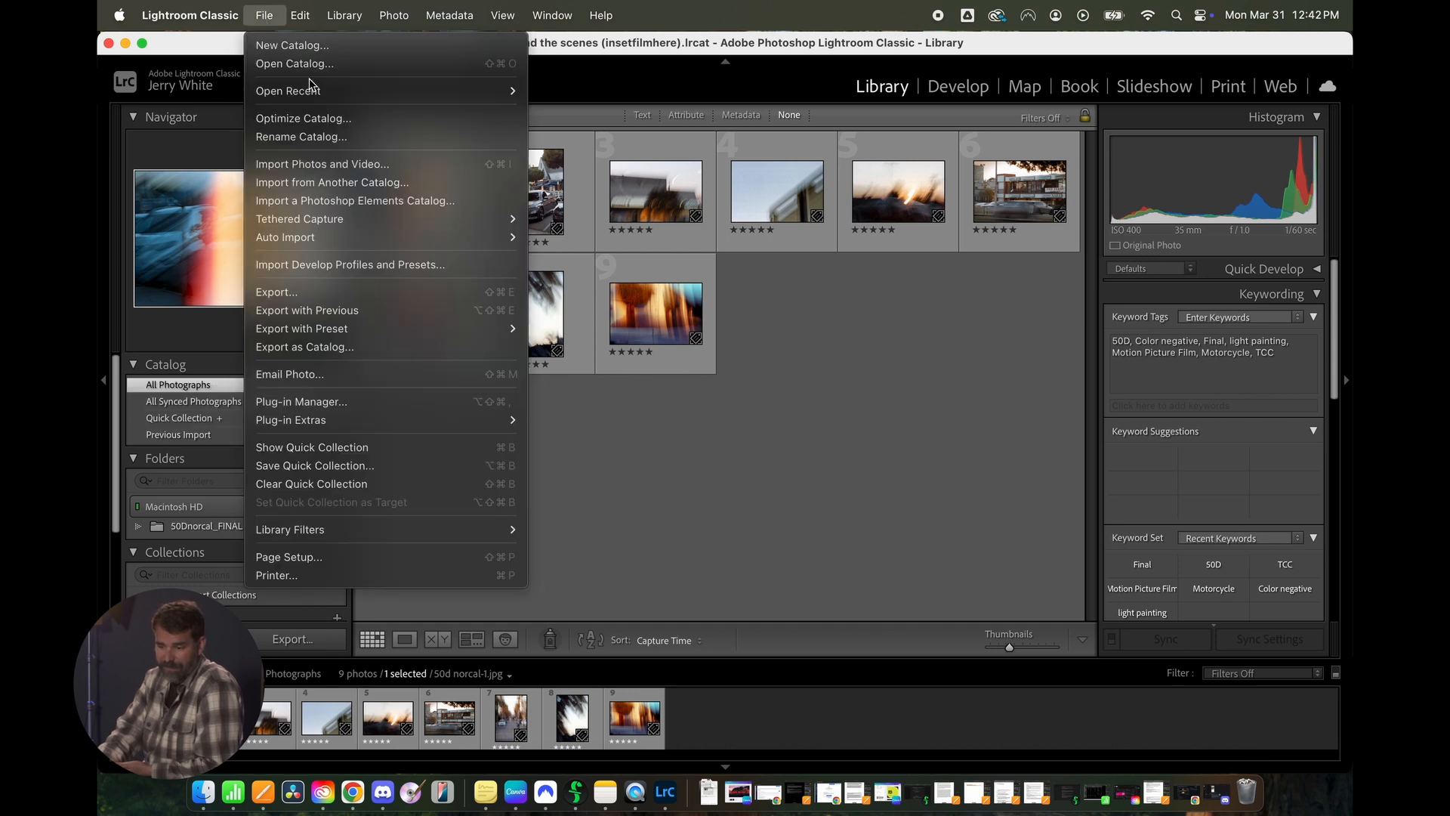
{"action": "left_click", "coordinate": [317, 172]}
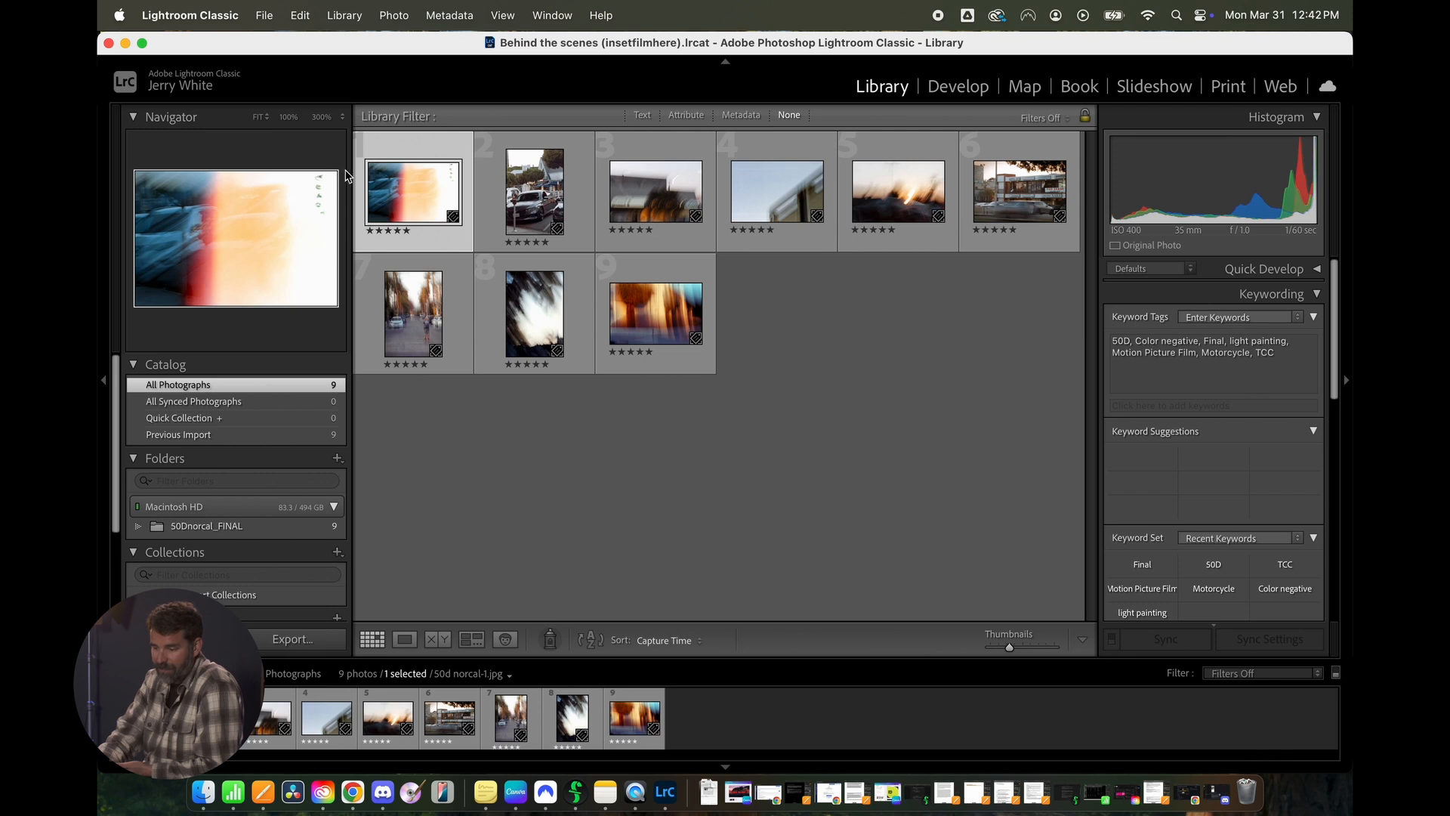
{"action": "left_click", "coordinate": [218, 330]}
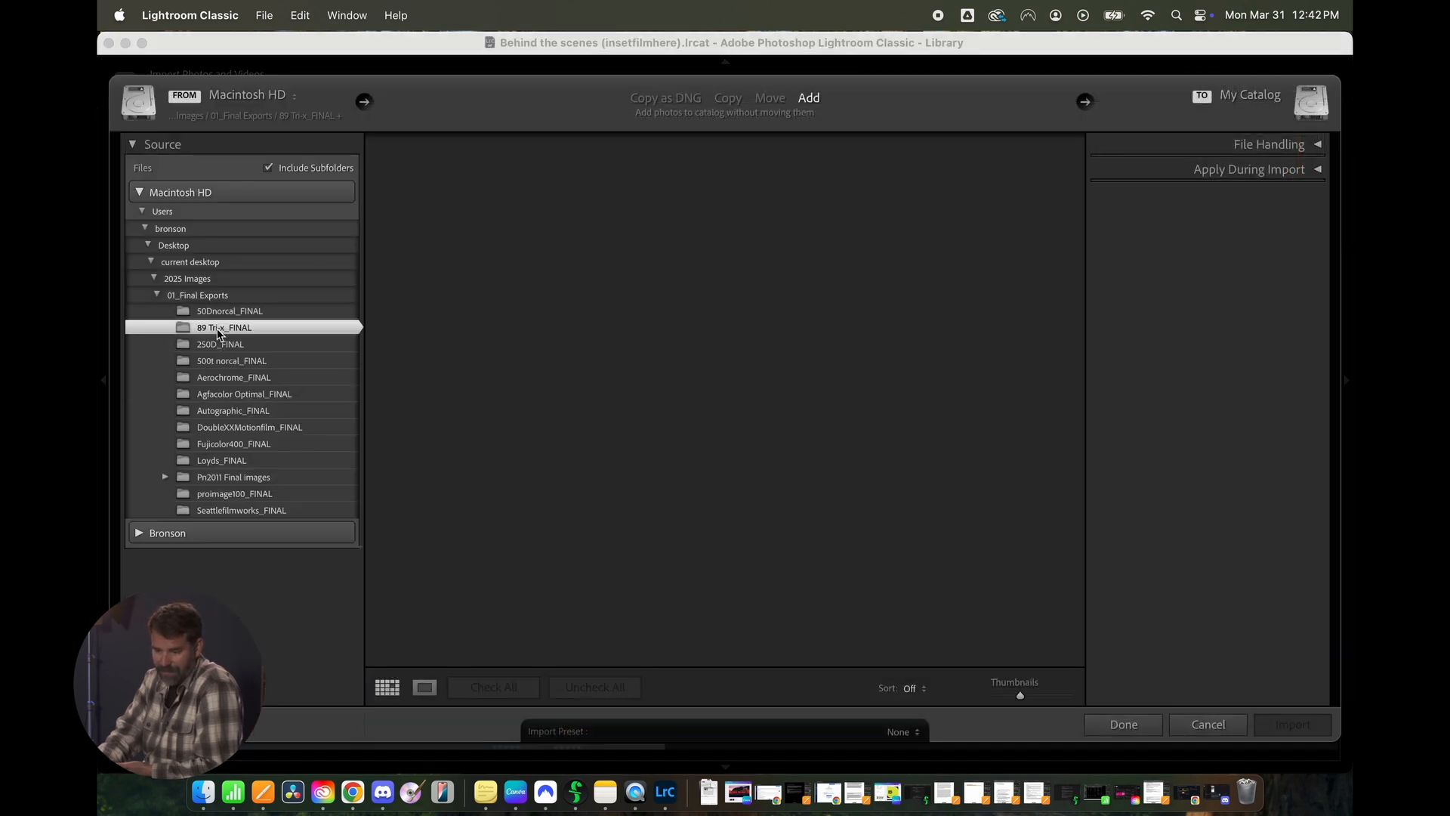
{"action": "left_click", "coordinate": [1293, 726]}
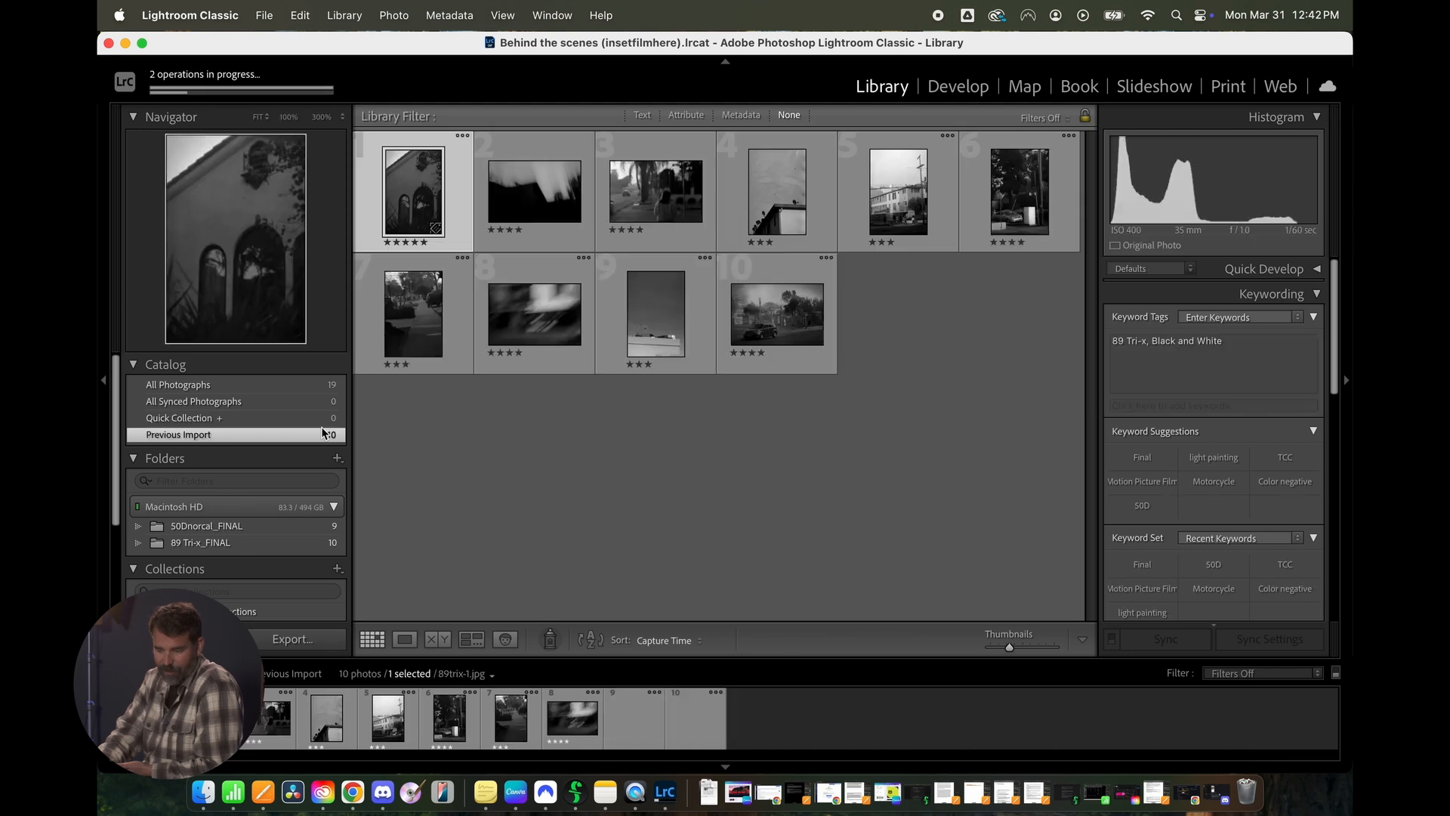
{"action": "left_click", "coordinate": [268, 387]}
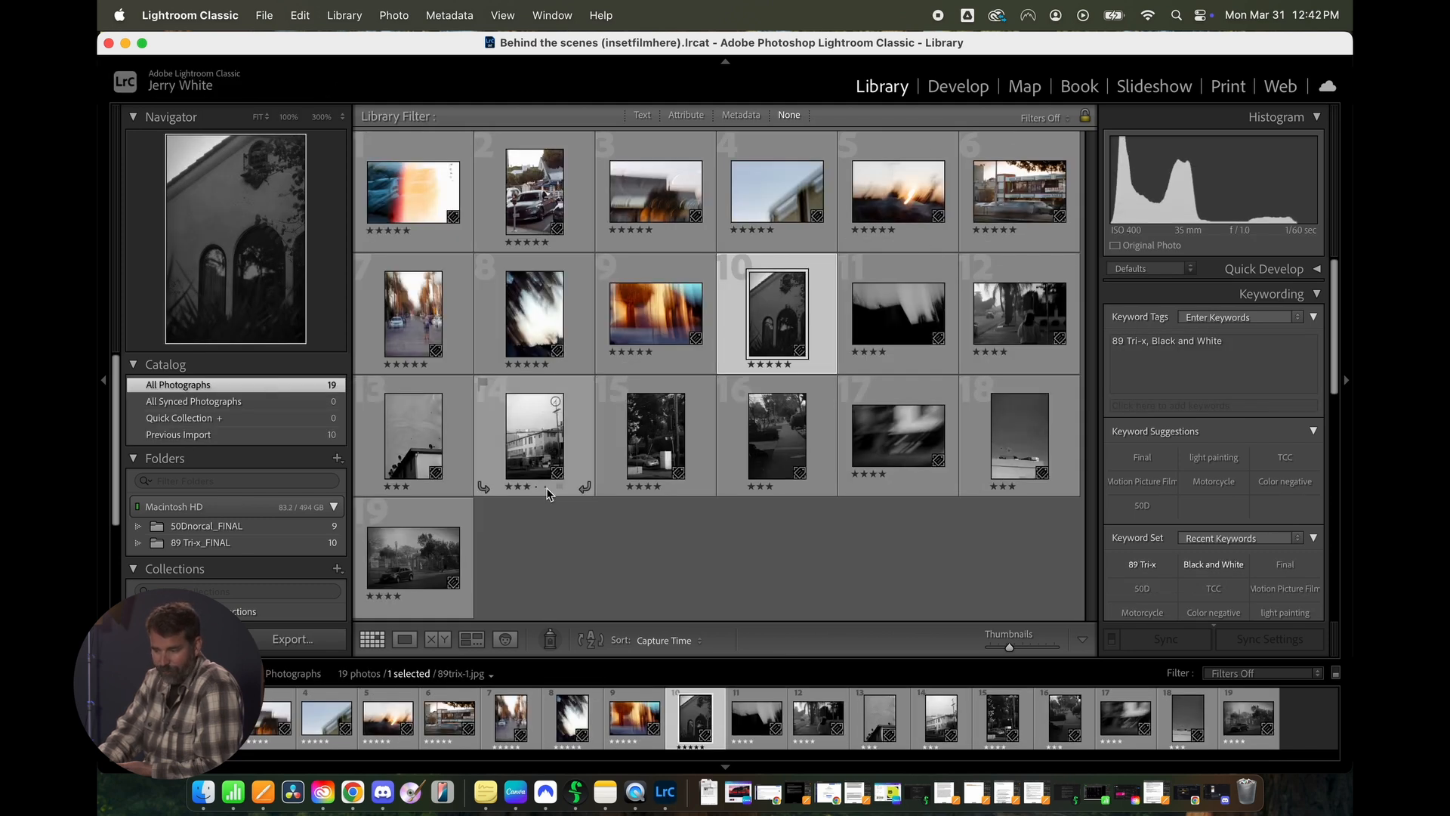
- Compare the grid and Loupe views, and browse forward in Loupe view from 50d norcal-1.jpg to 50d norcal-8.jpg
{"action": "left_click", "coordinate": [897, 552]}
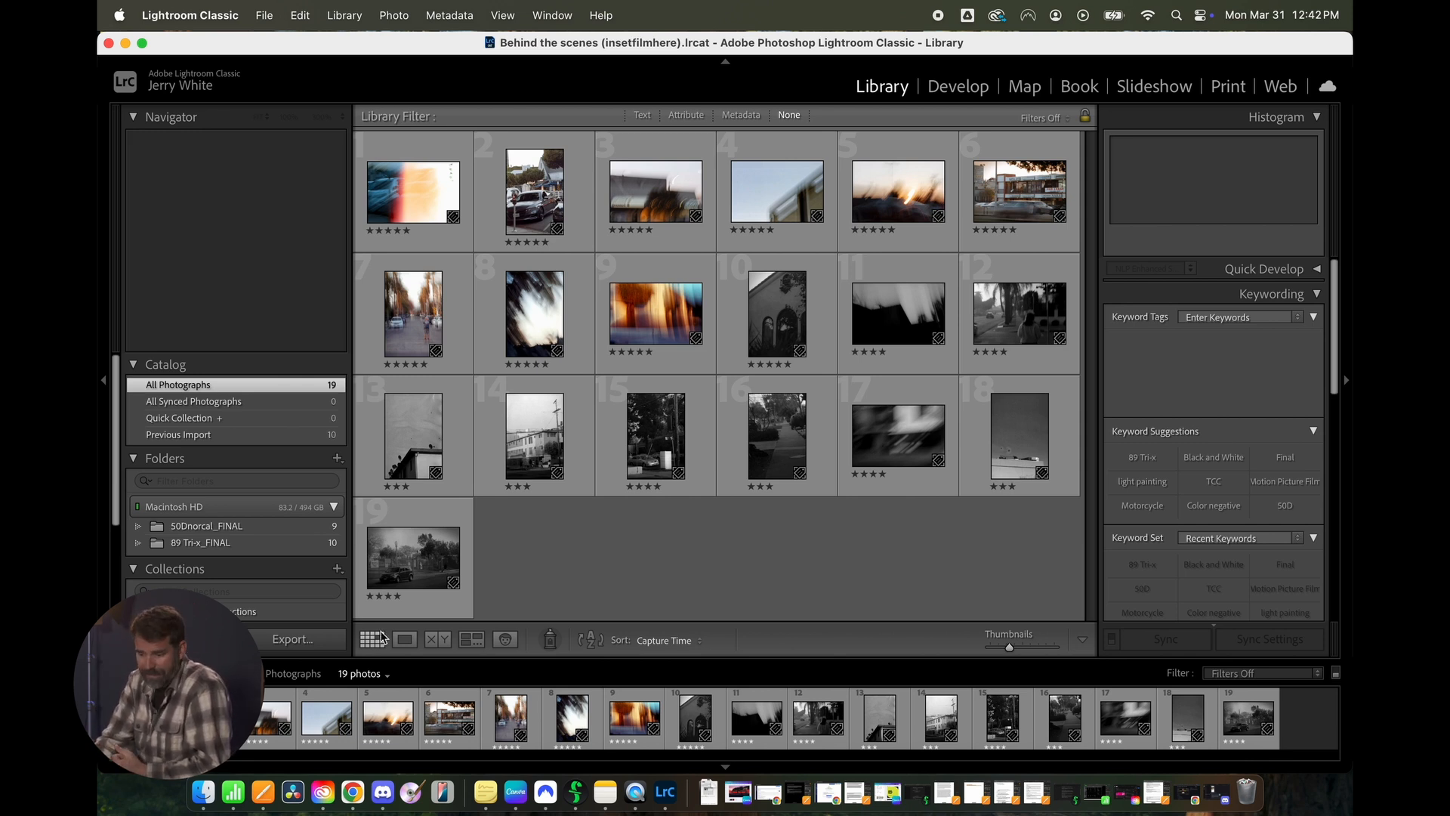
{"action": "left_click", "coordinate": [406, 642]}
{"action": "left_click", "coordinate": [373, 642]}
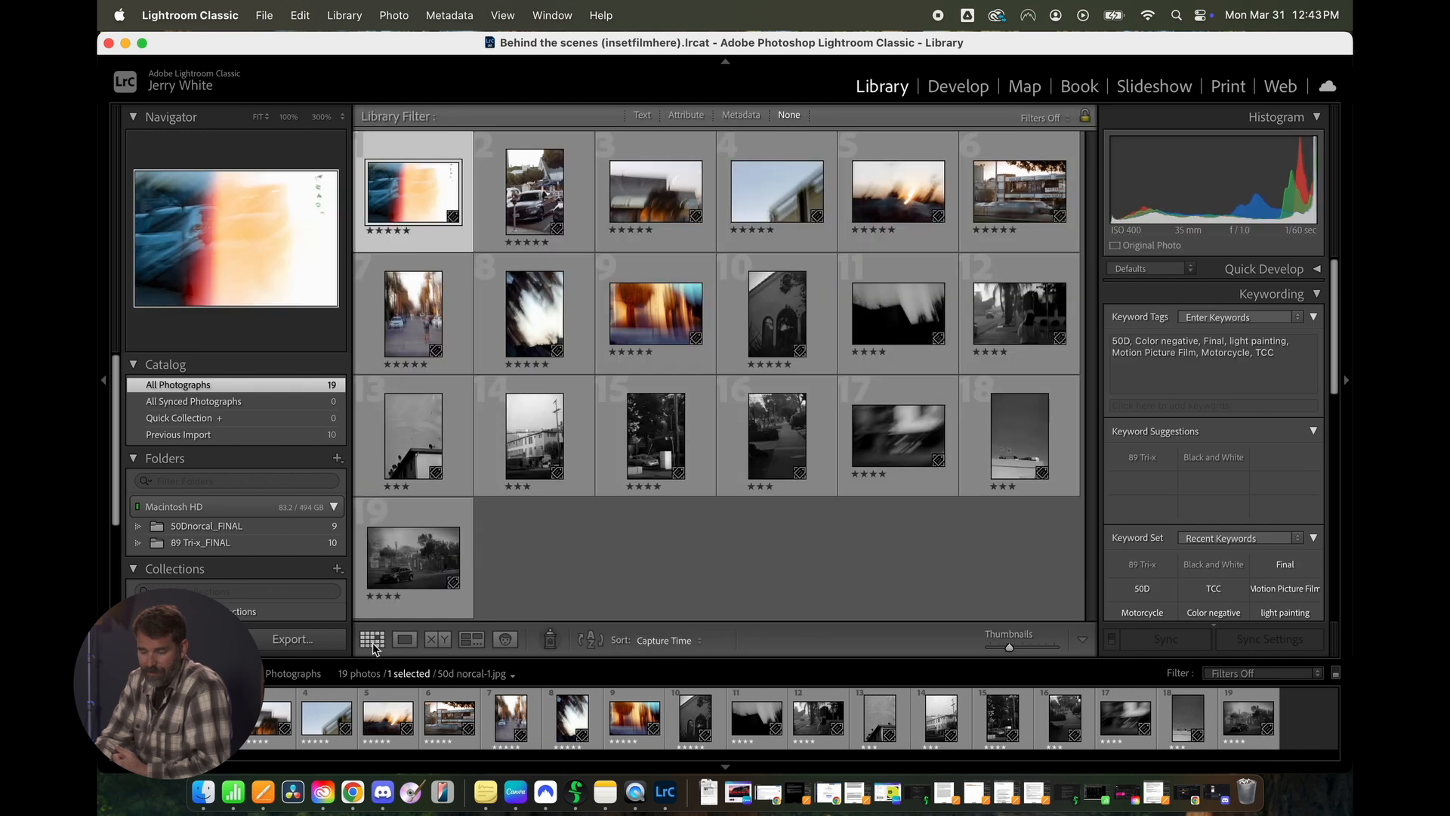
{"action": "left_click", "coordinate": [412, 643]}
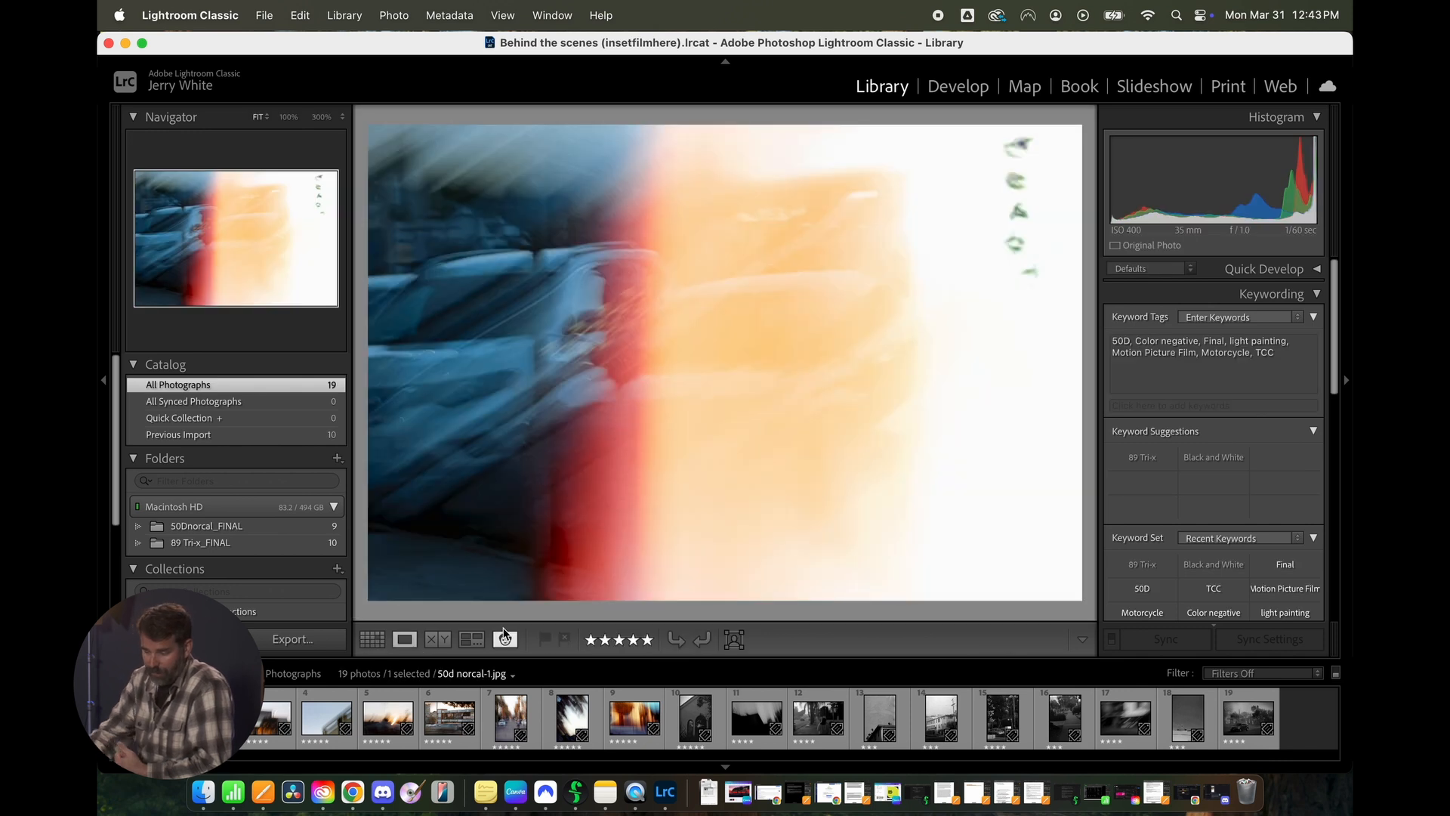
{"action": "key", "text": "Right"}
{"action": "key", "text": "Right"}
{"action": "key", "text": "Right"}
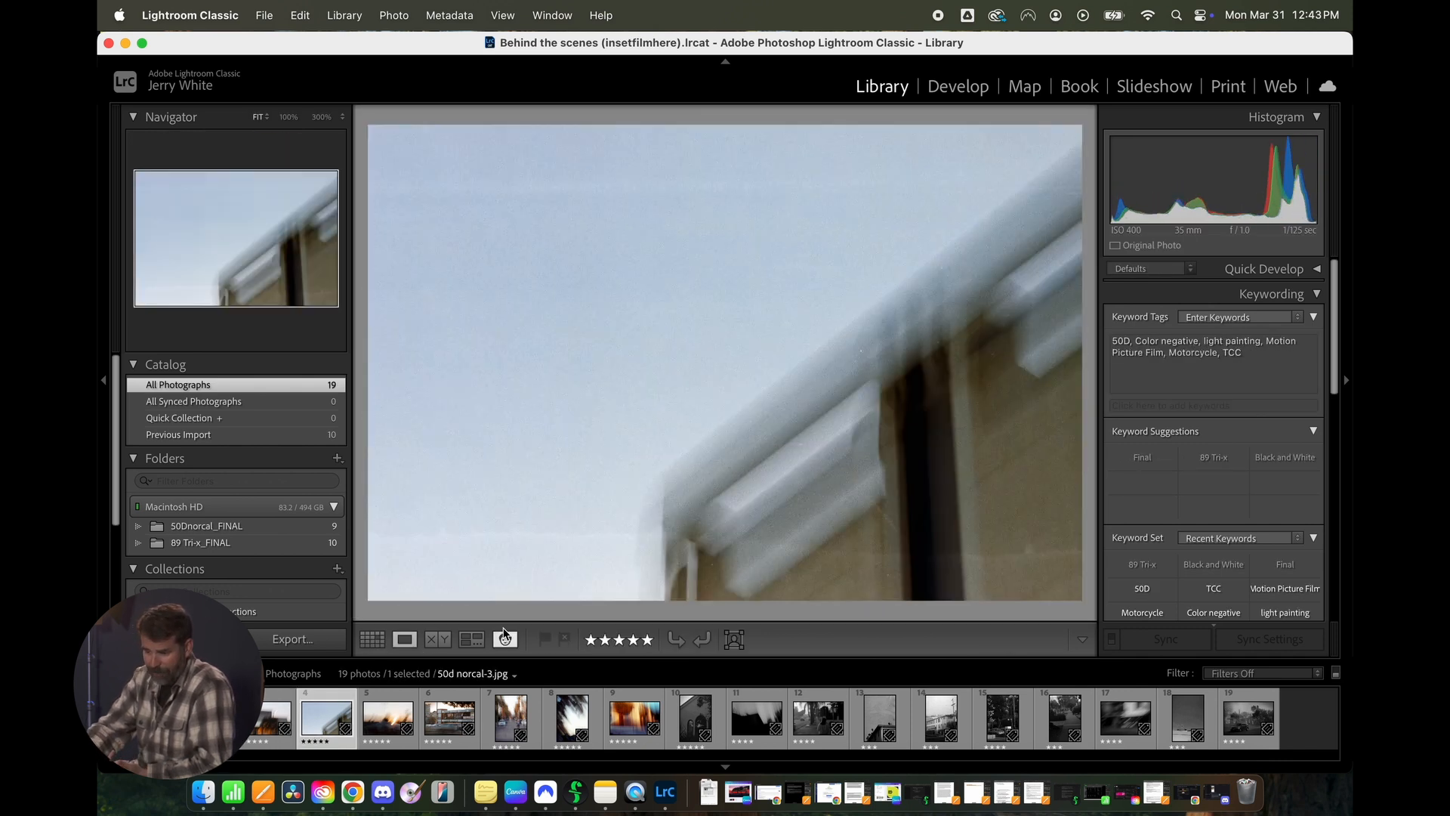
{"action": "key", "text": "Right"}
{"action": "key", "text": "Right"}
{"action": "key", "text": "Right"}
{"action": "key", "text": "Right"}
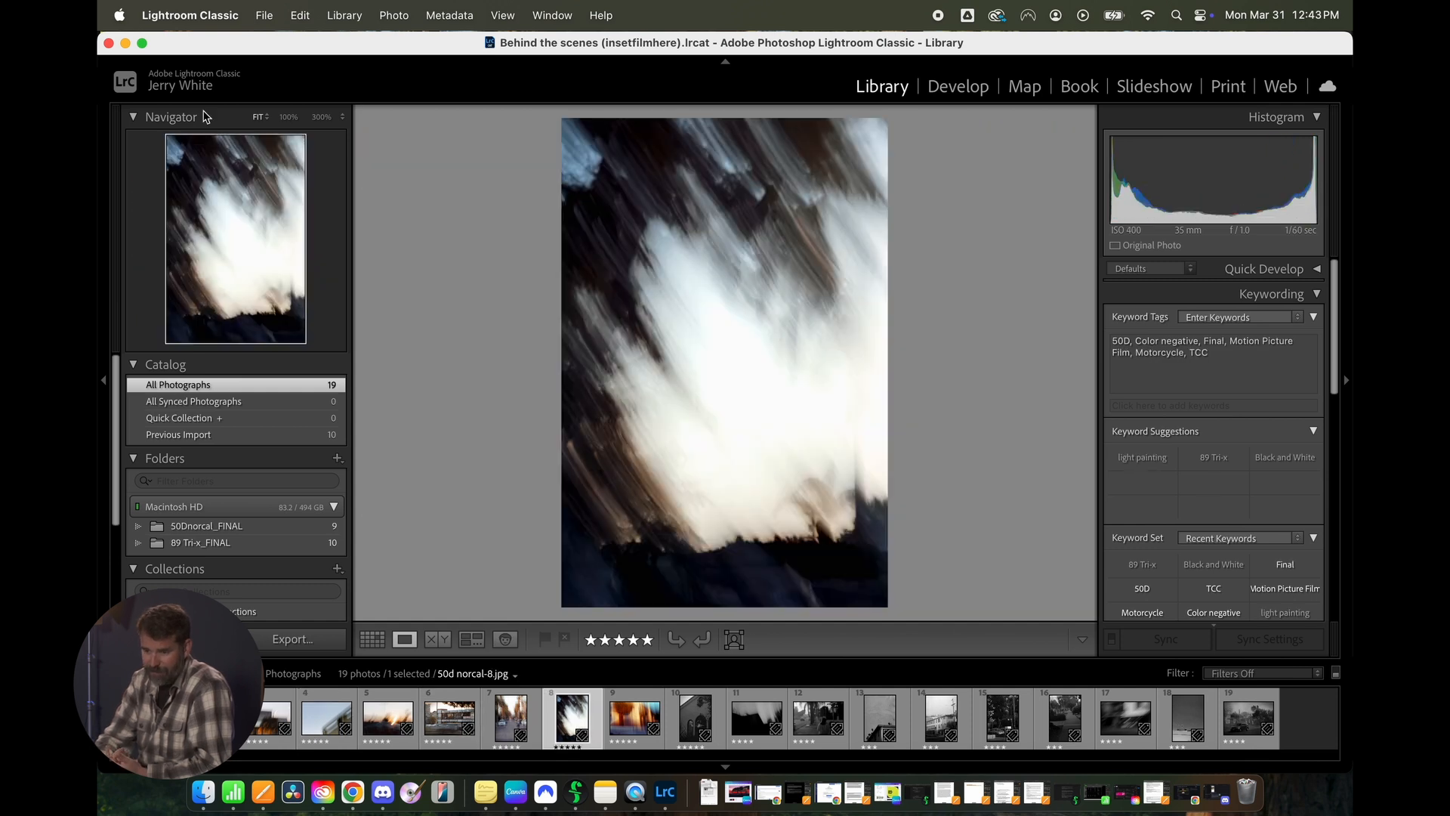
- Make the window full screen and browse the neighbouring photos in Loupe view, ending on 50d norcal-8.jpg
{"action": "left_click", "coordinate": [141, 43]}
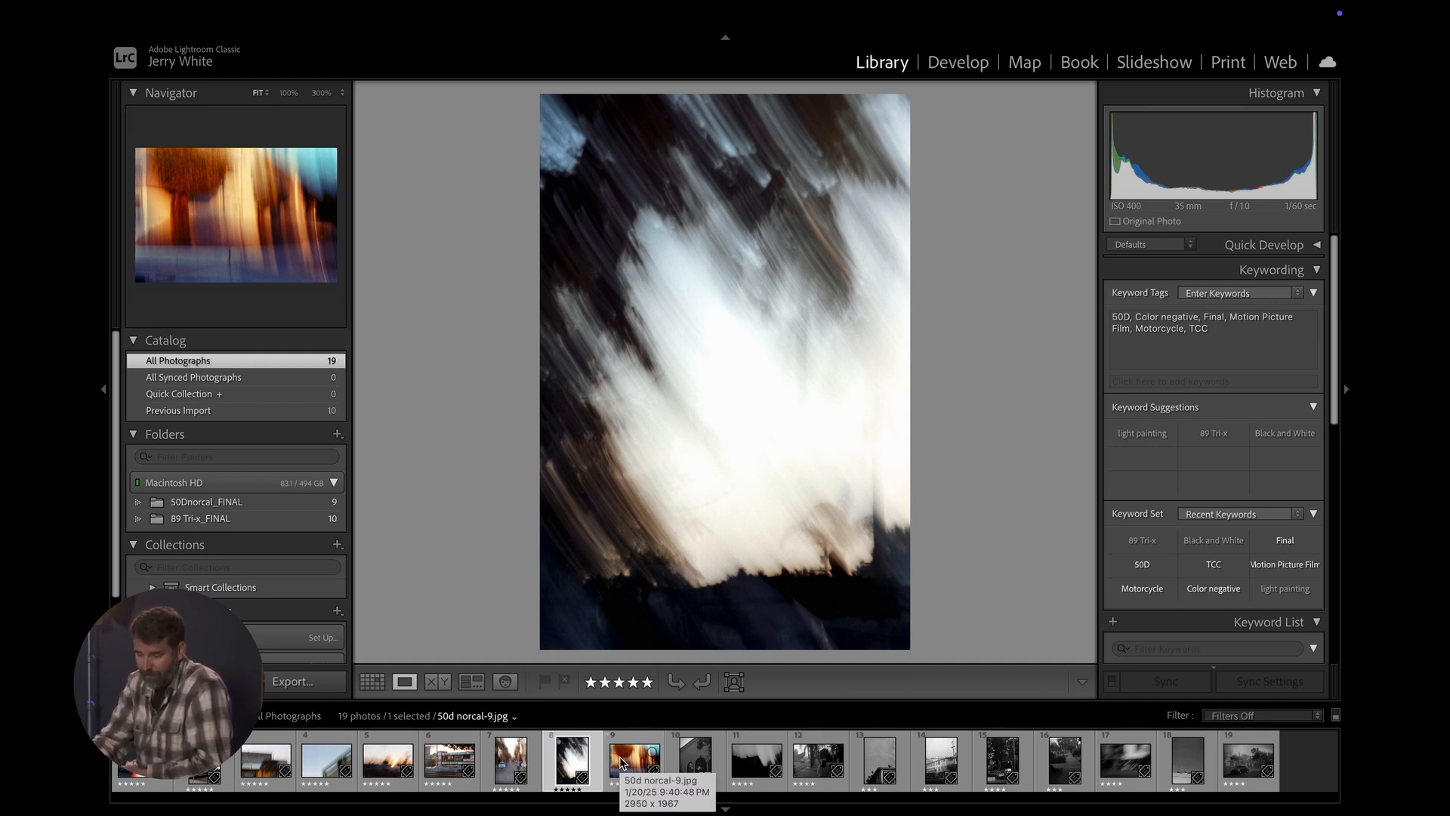
{"action": "key", "text": "Right"}
{"action": "key", "text": "Right"}
{"action": "key", "text": "Right"}
{"action": "key", "text": "Left"}
{"action": "key", "text": "Left"}
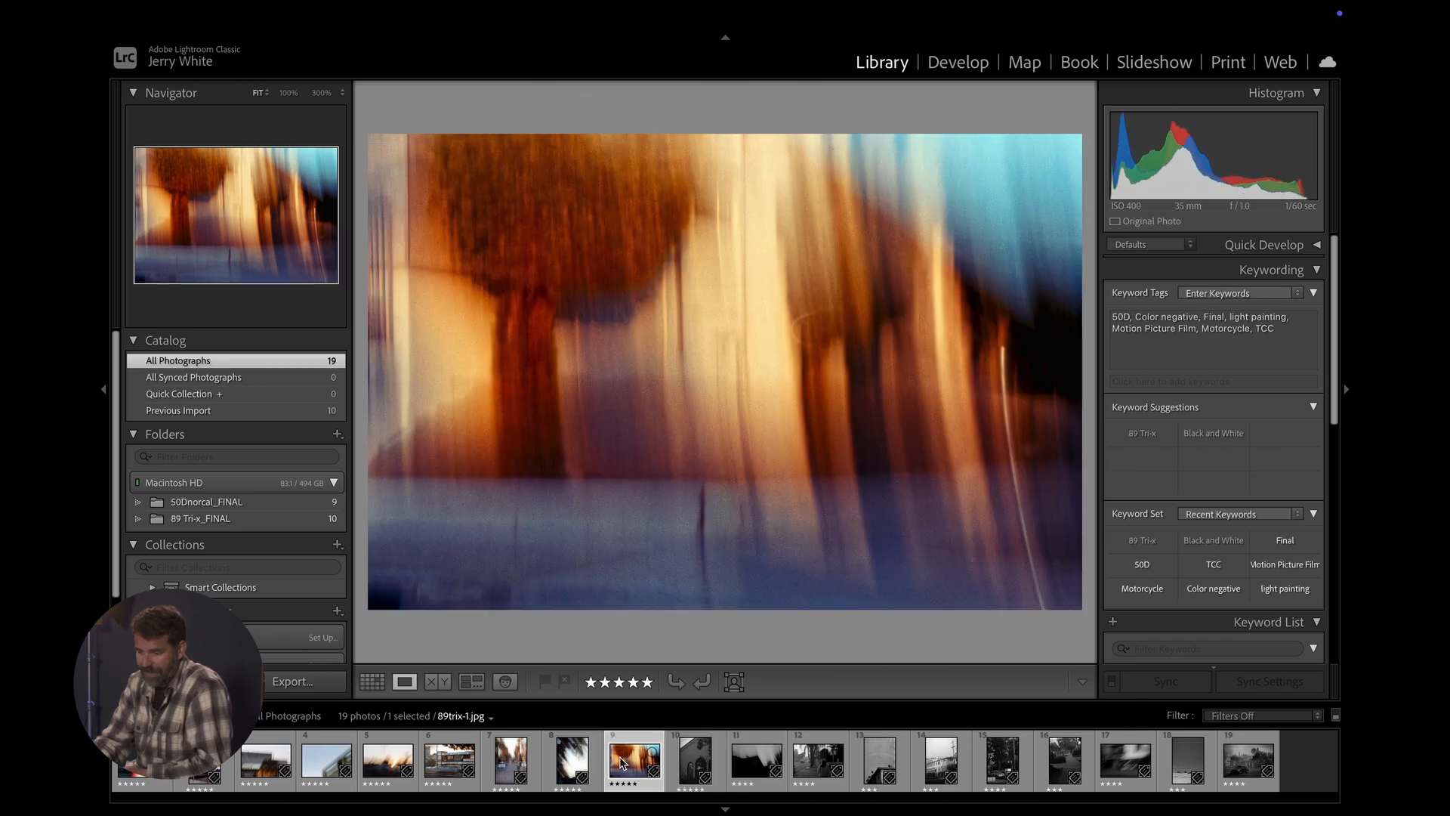
{"action": "key", "text": "Left"}
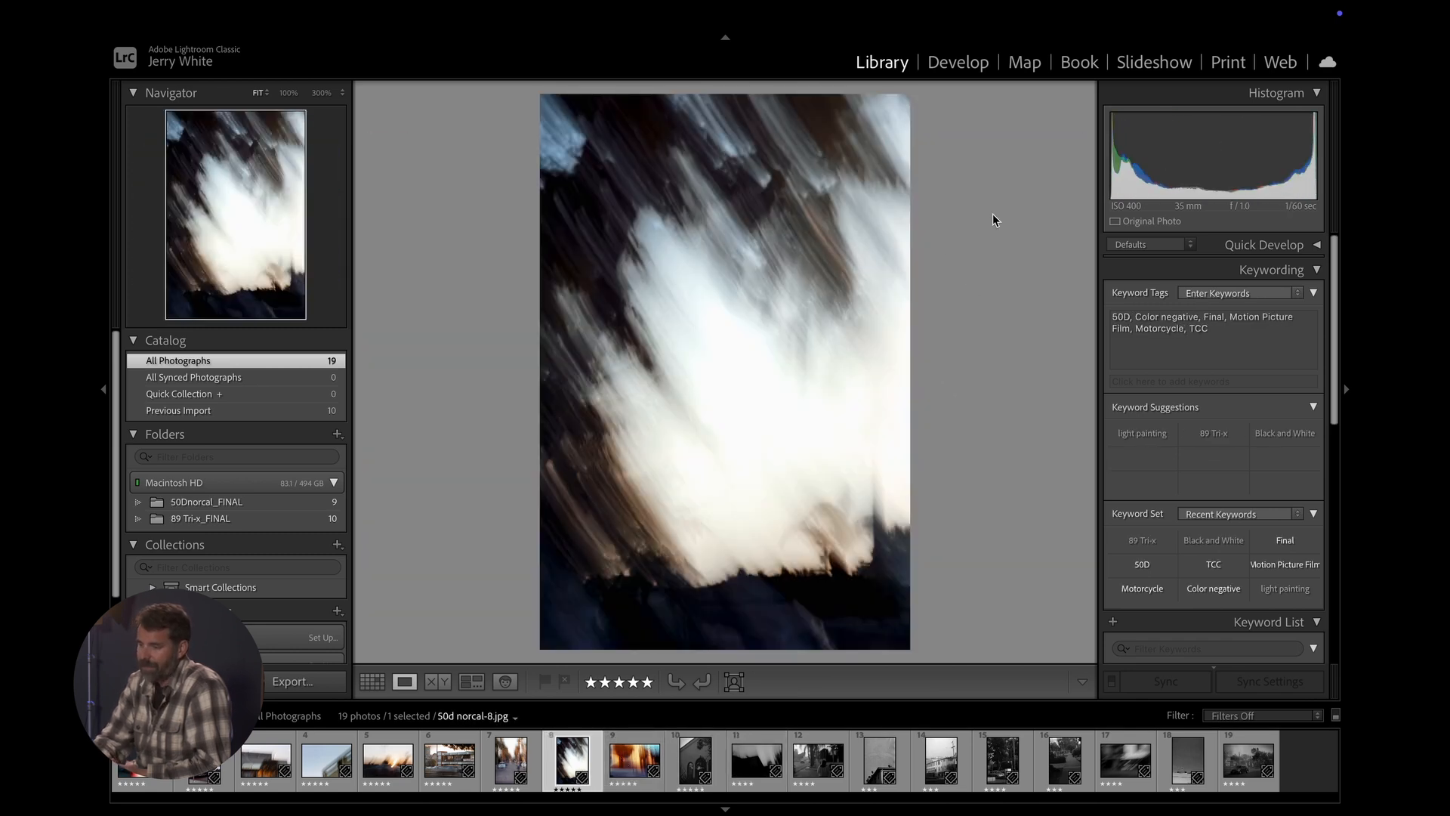
- Crop 50d norcal-8.jpg in the Develop module at its original aspect, trimming the upper part and sides
{"action": "left_click", "coordinate": [964, 63]}
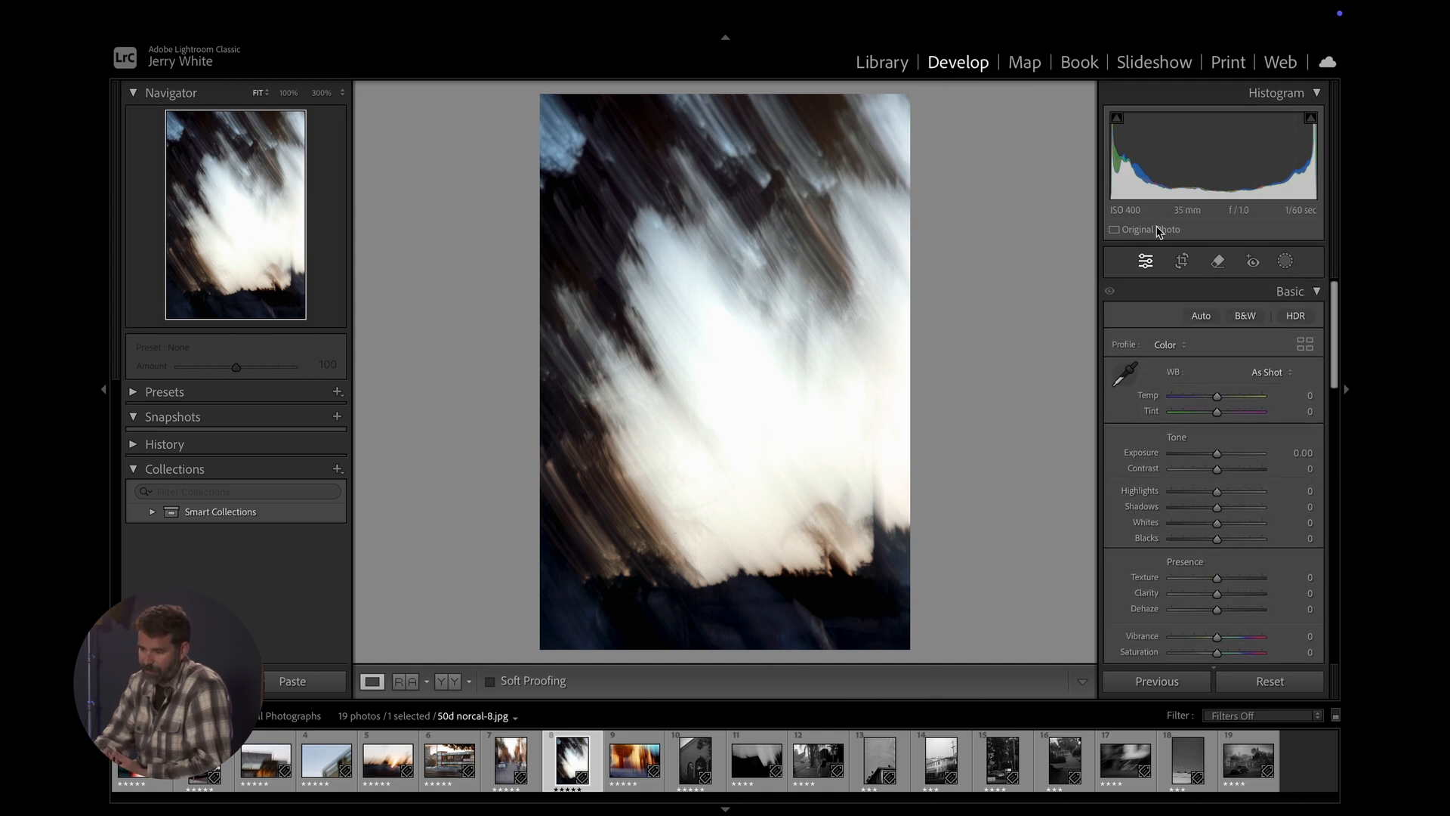
{"action": "left_click", "coordinate": [1183, 265]}
{"action": "left_click_drag", "start_coordinate": [728, 98], "coordinate": [728, 169]}
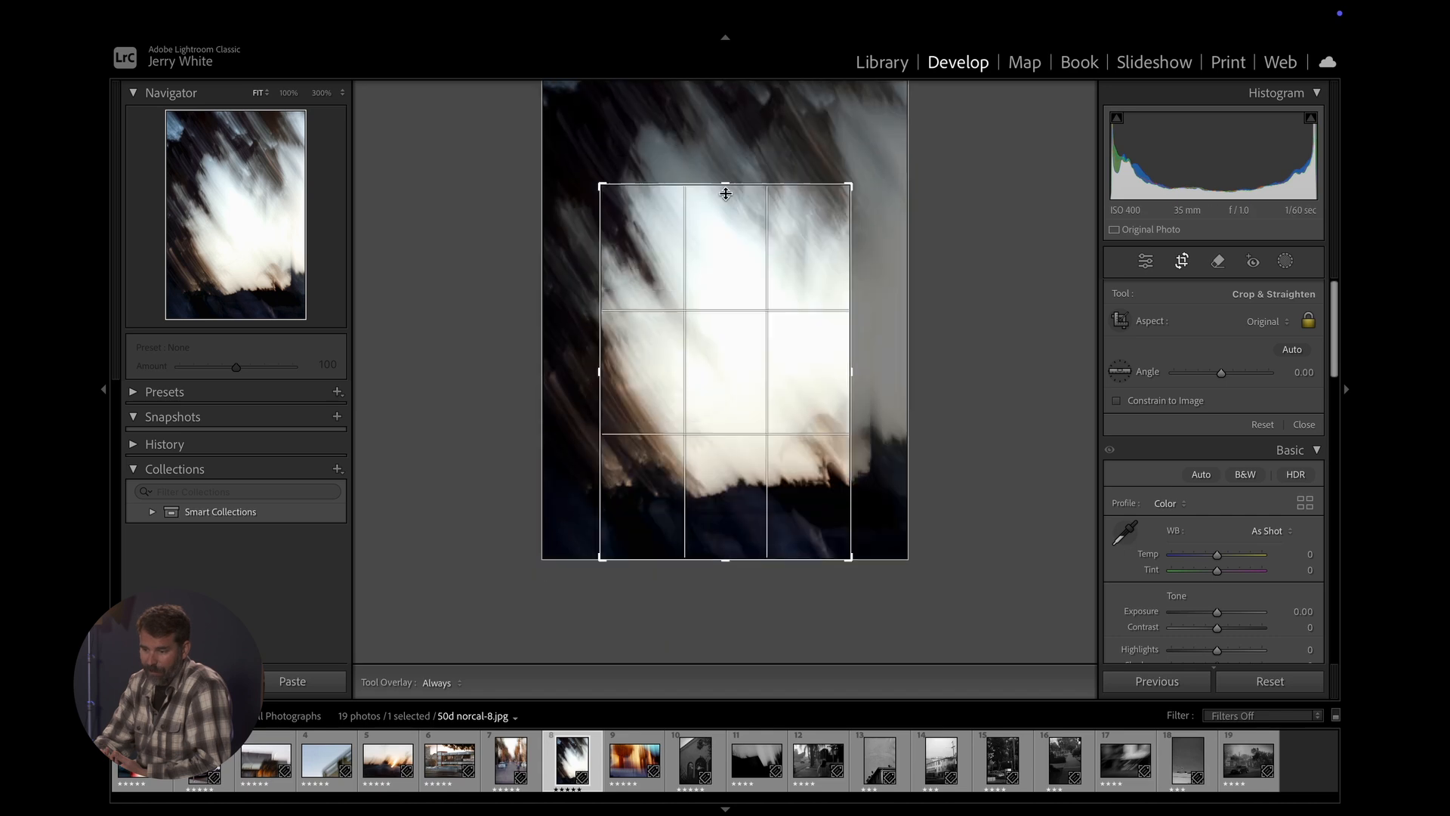
{"action": "left_click_drag", "start_coordinate": [732, 118], "coordinate": [741, 182]}
{"action": "key", "text": "Return"}
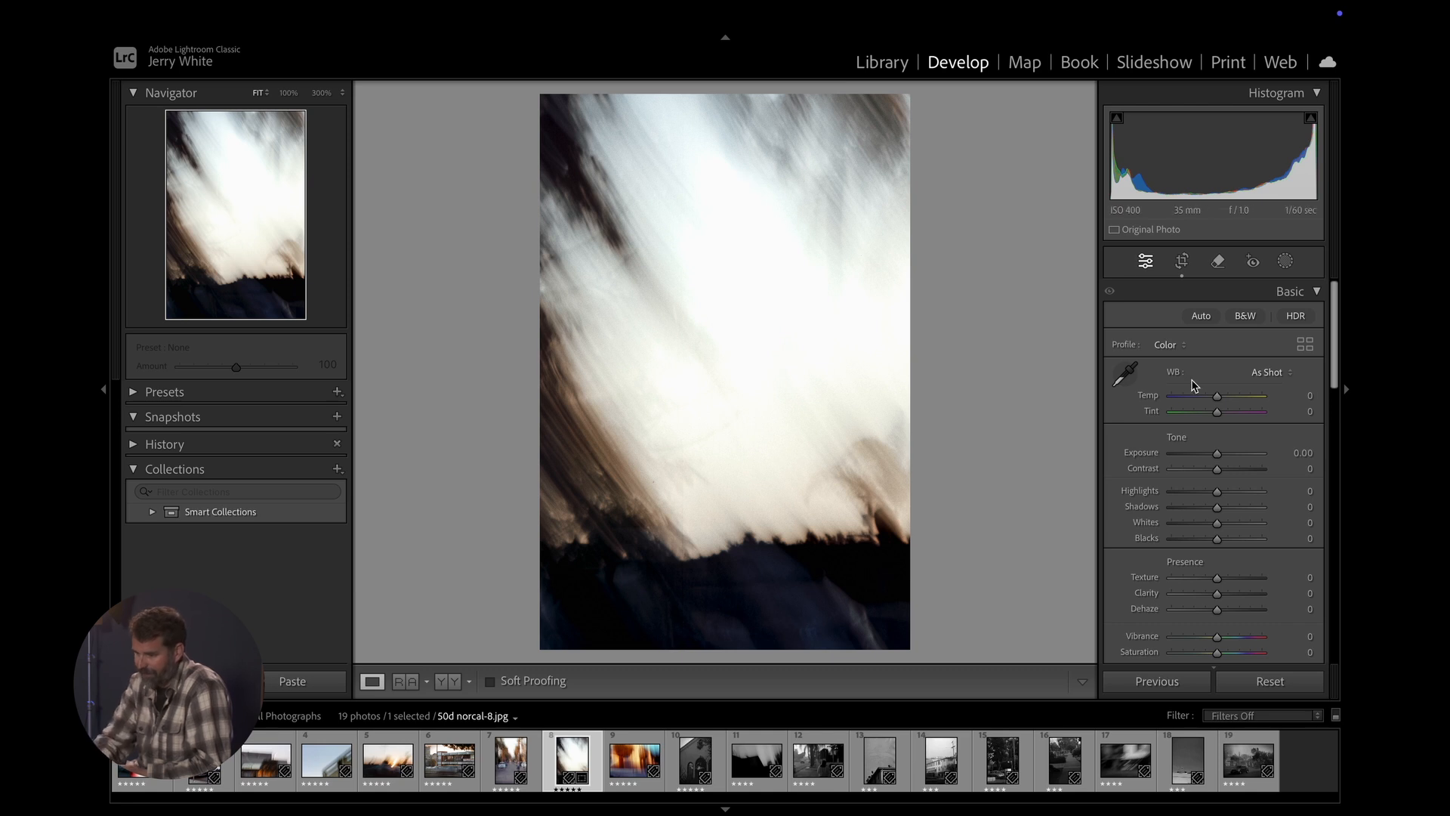
- Adjust 50d norcal-8.jpg to Temp +10, Exposure +0.70 and Contrast +6, and check the histogram's highlight clipping
{"action": "left_click_drag", "start_coordinate": [1202, 402], "coordinate": [1225, 400]}
{"action": "mouse_move", "coordinate": [1217, 454]}
{"action": "left_mouse_down"}
{"action": "mouse_move", "coordinate": [1234, 458]}
{"action": "mouse_move", "coordinate": [1229, 471]}
{"action": "mouse_move", "coordinate": [1192, 472]}
{"action": "mouse_move", "coordinate": [1221, 476]}
{"action": "mouse_move", "coordinate": [1223, 456]}
{"action": "left_mouse_up"}
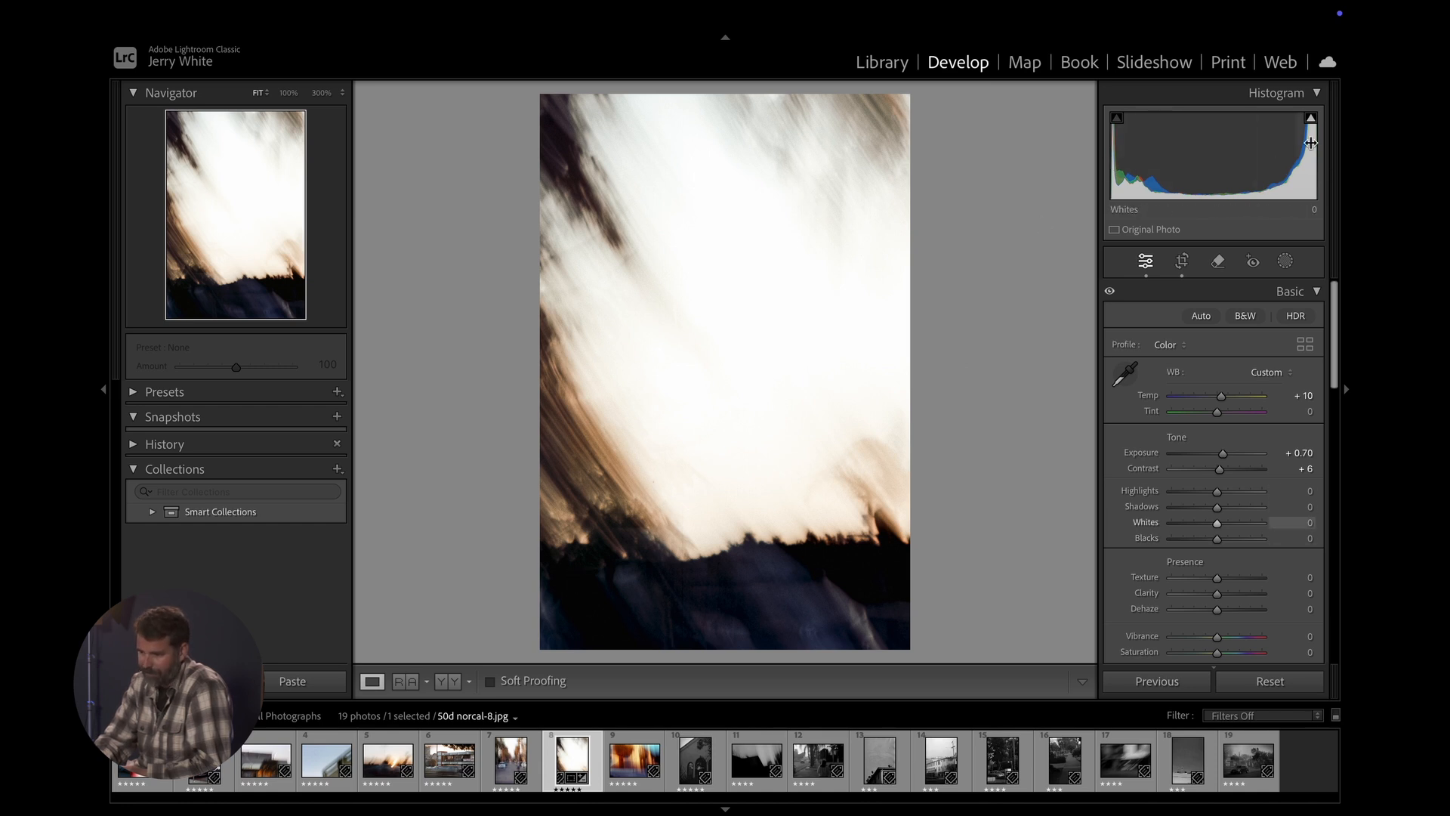
{"action": "mouse_move", "coordinate": [1312, 120]}
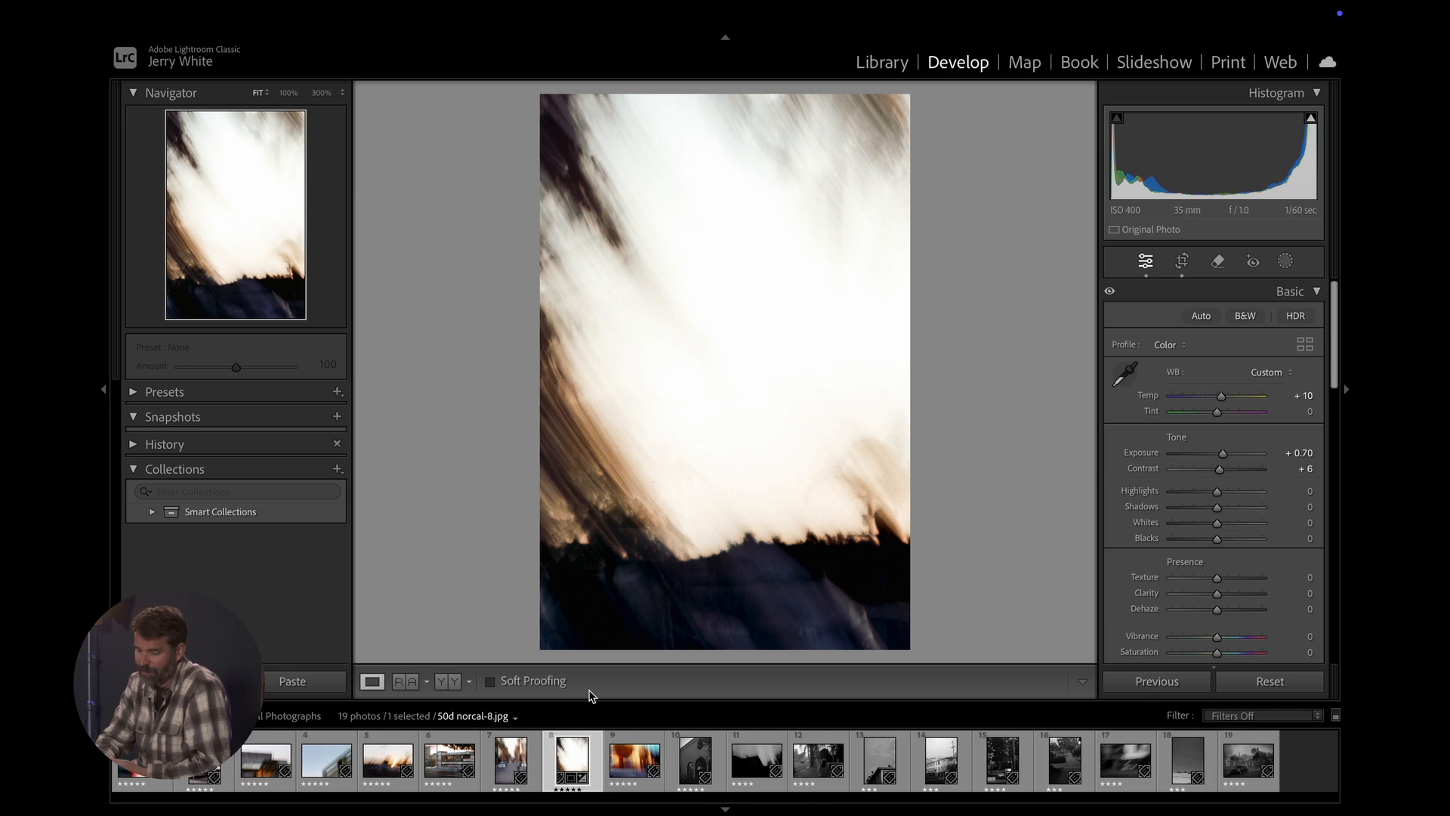
- Select the black-and-white photo 89trix-1.jpg and raise its exposure to +0.55
{"action": "left_click", "coordinate": [642, 764]}
{"action": "key", "text": "Right"}
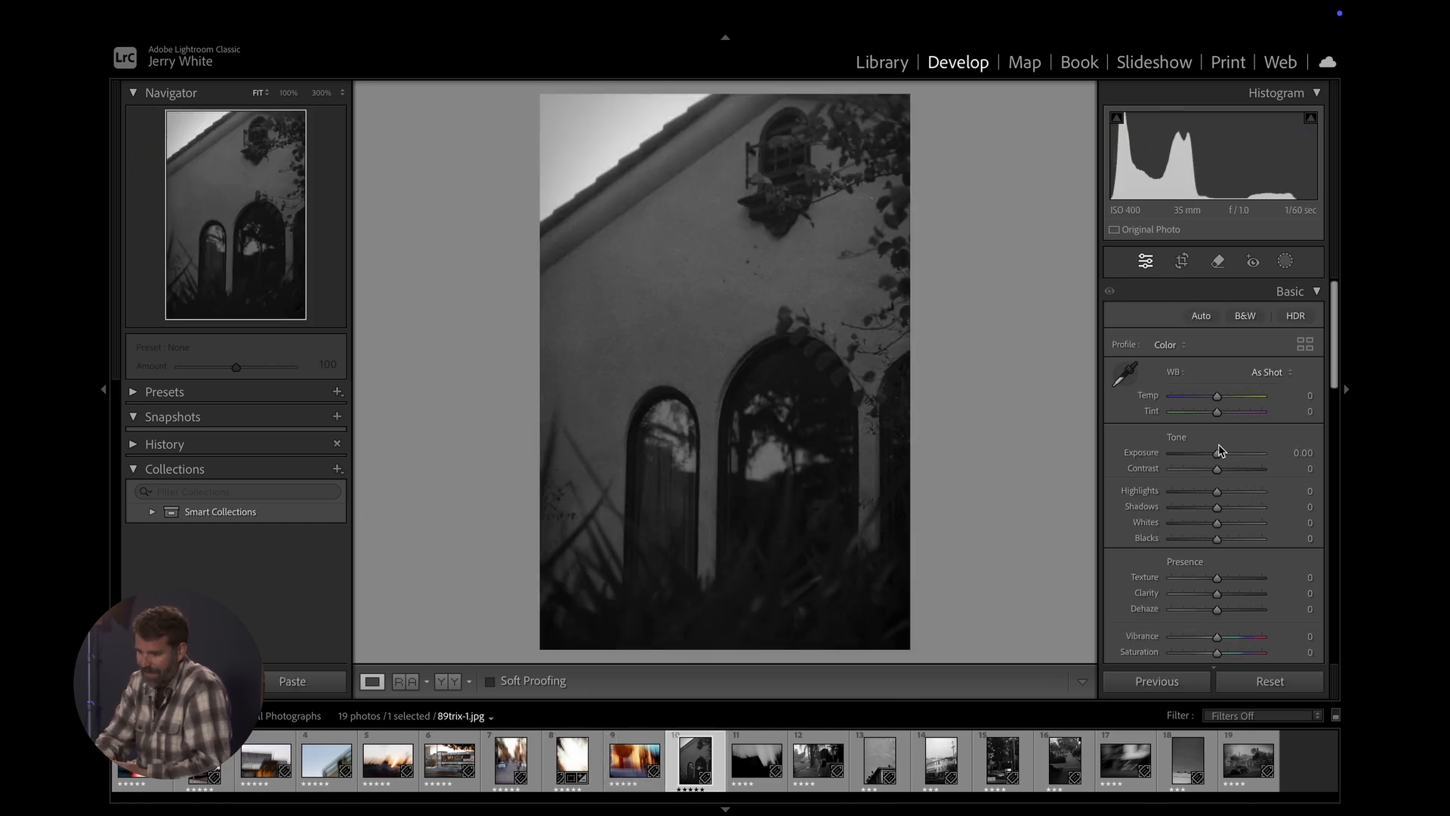
{"action": "left_click_drag", "start_coordinate": [1219, 452], "coordinate": [1224, 453]}
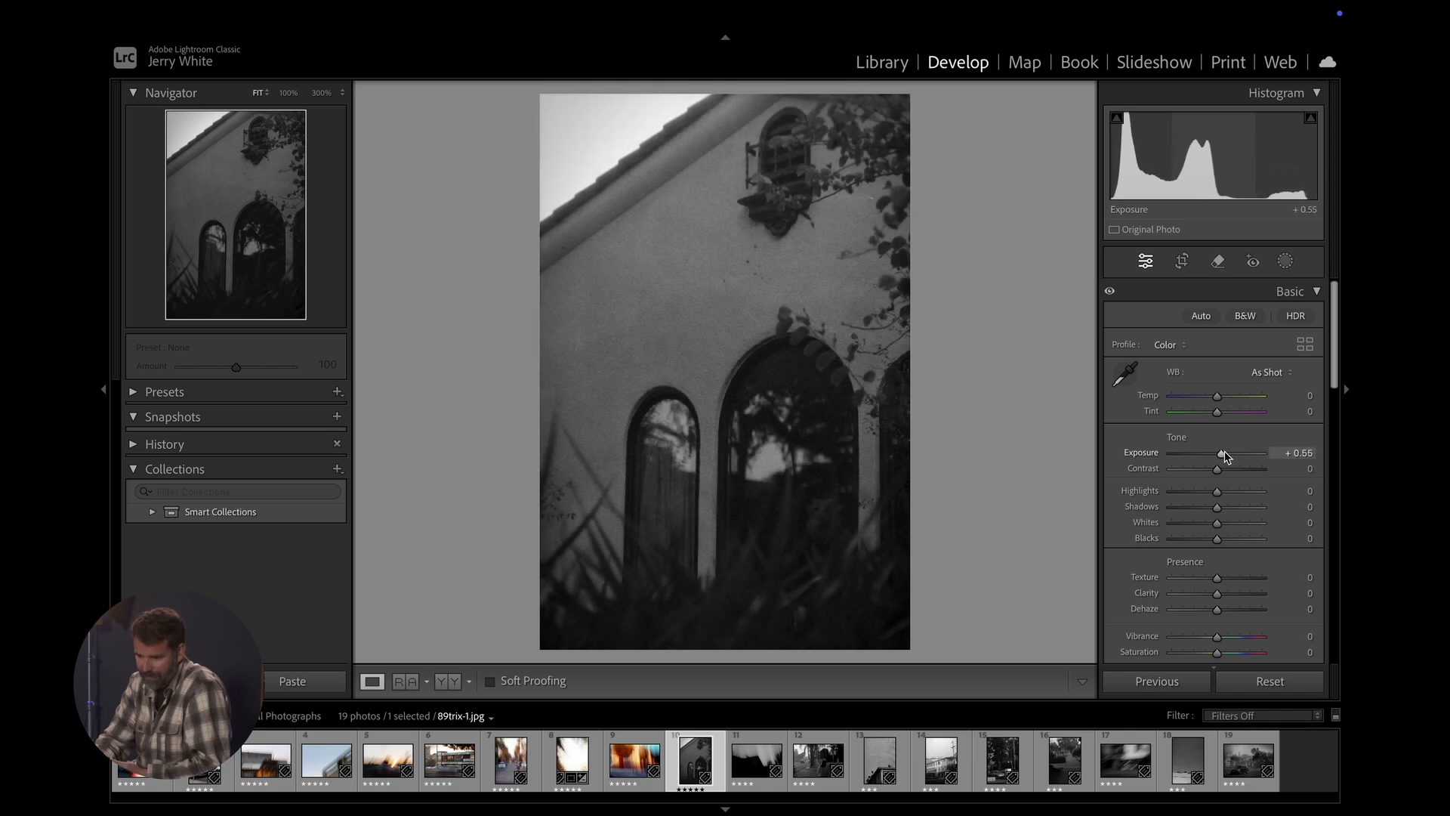
- Adjust 89trix-1.jpg to Exposure +1.35, Highlights -24 and Shadows -61
{"action": "left_click", "coordinate": [815, 518]}
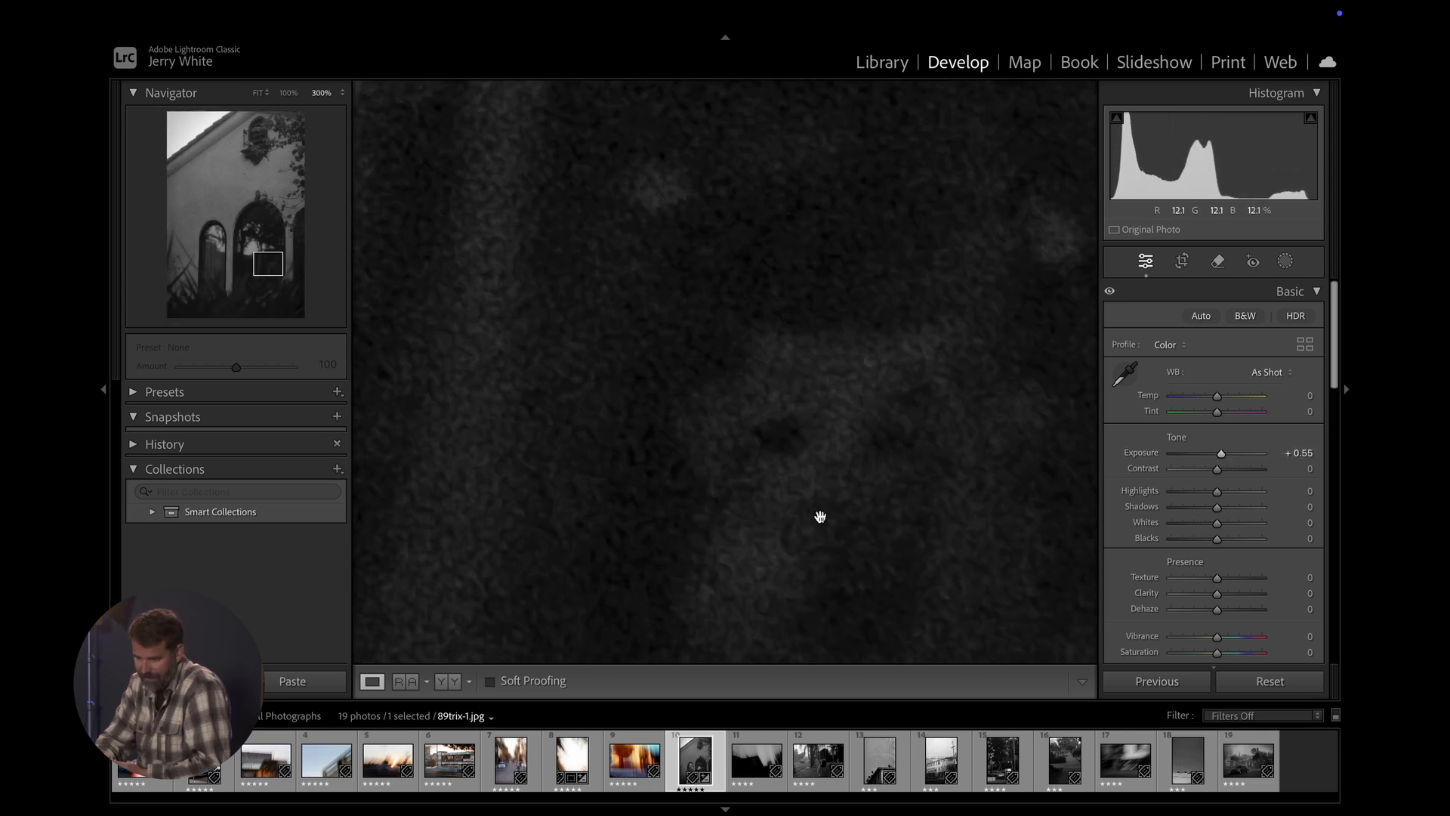
{"action": "mouse_move", "coordinate": [1222, 453]}
{"action": "left_mouse_down"}
{"action": "mouse_move", "coordinate": [1249, 453]}
{"action": "mouse_move", "coordinate": [1225, 453]}
{"action": "left_mouse_up"}
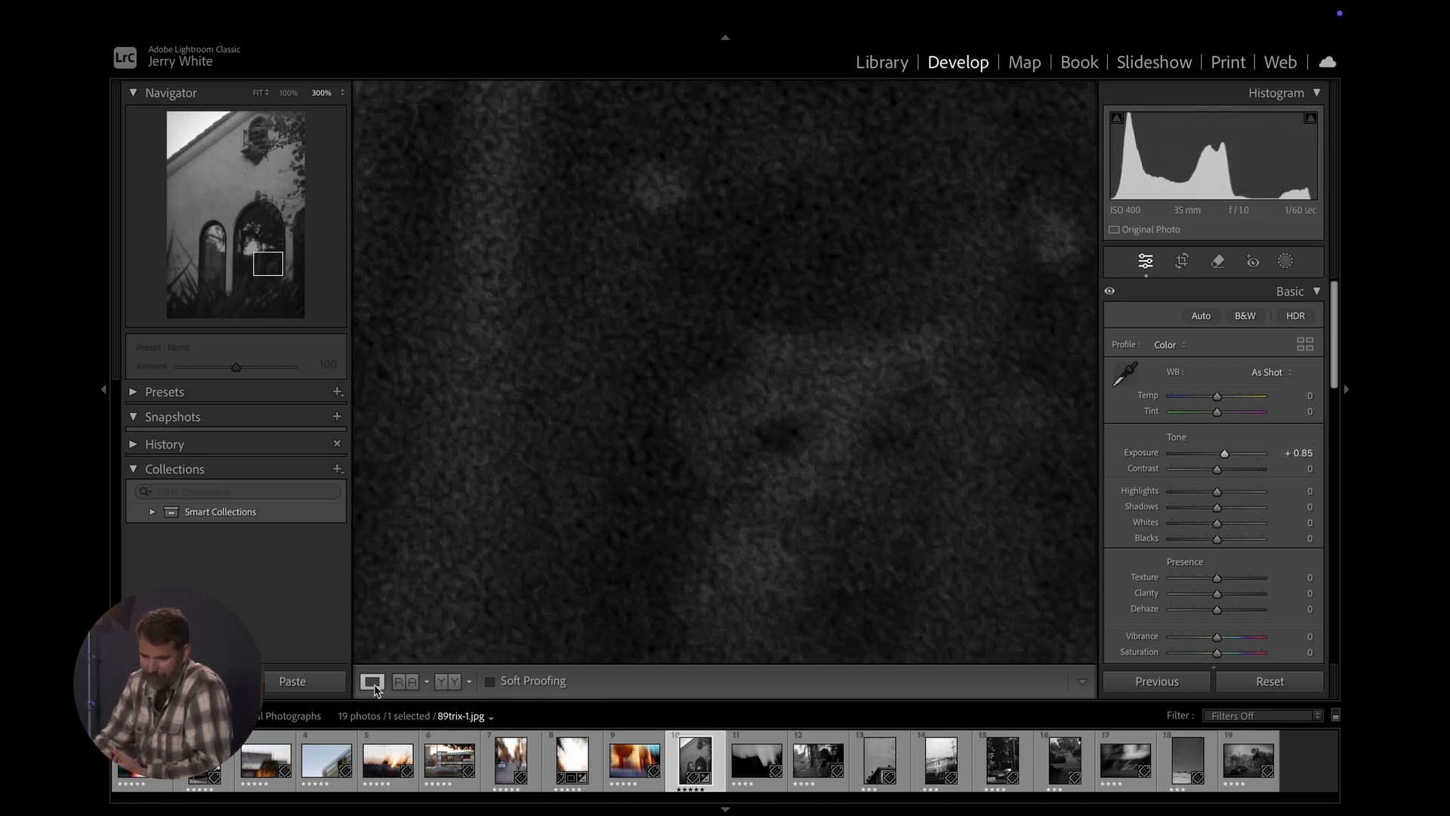
{"action": "left_click", "coordinate": [257, 94]}
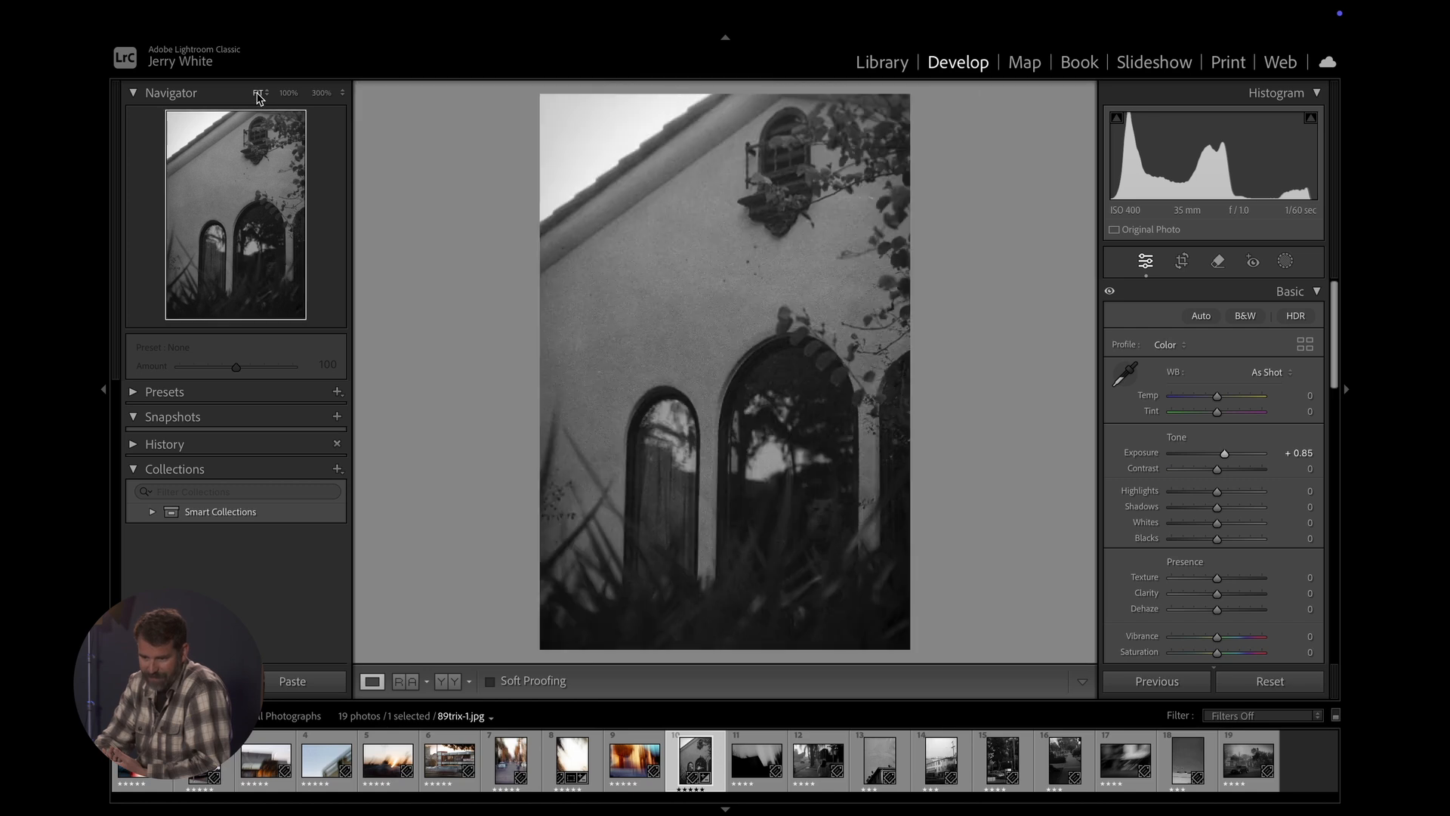
{"action": "left_click", "coordinate": [1229, 453]}
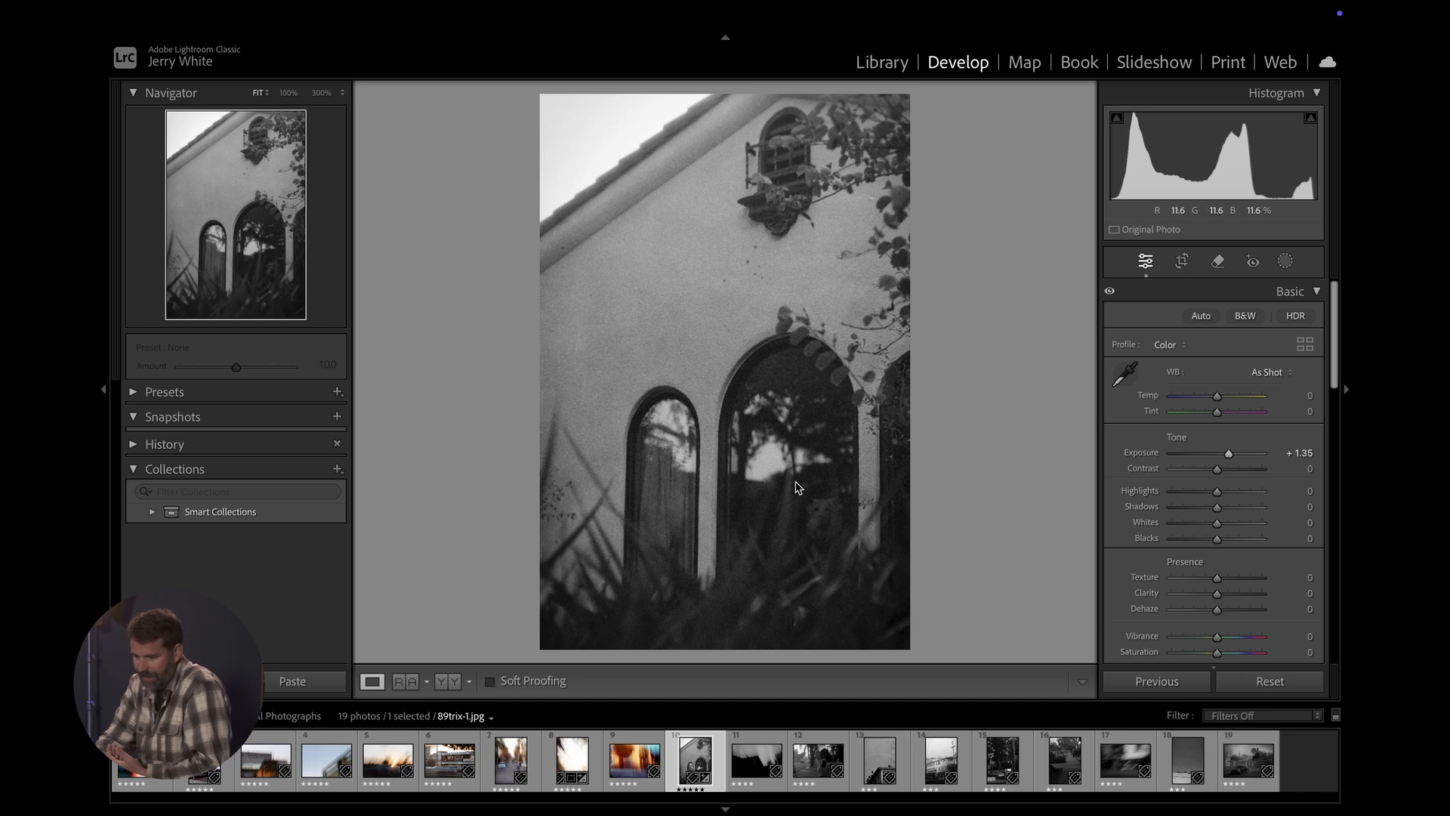
{"action": "left_click_drag", "start_coordinate": [1218, 494], "coordinate": [1184, 515]}
{"action": "left_click_drag", "start_coordinate": [1197, 516], "coordinate": [1188, 516]}
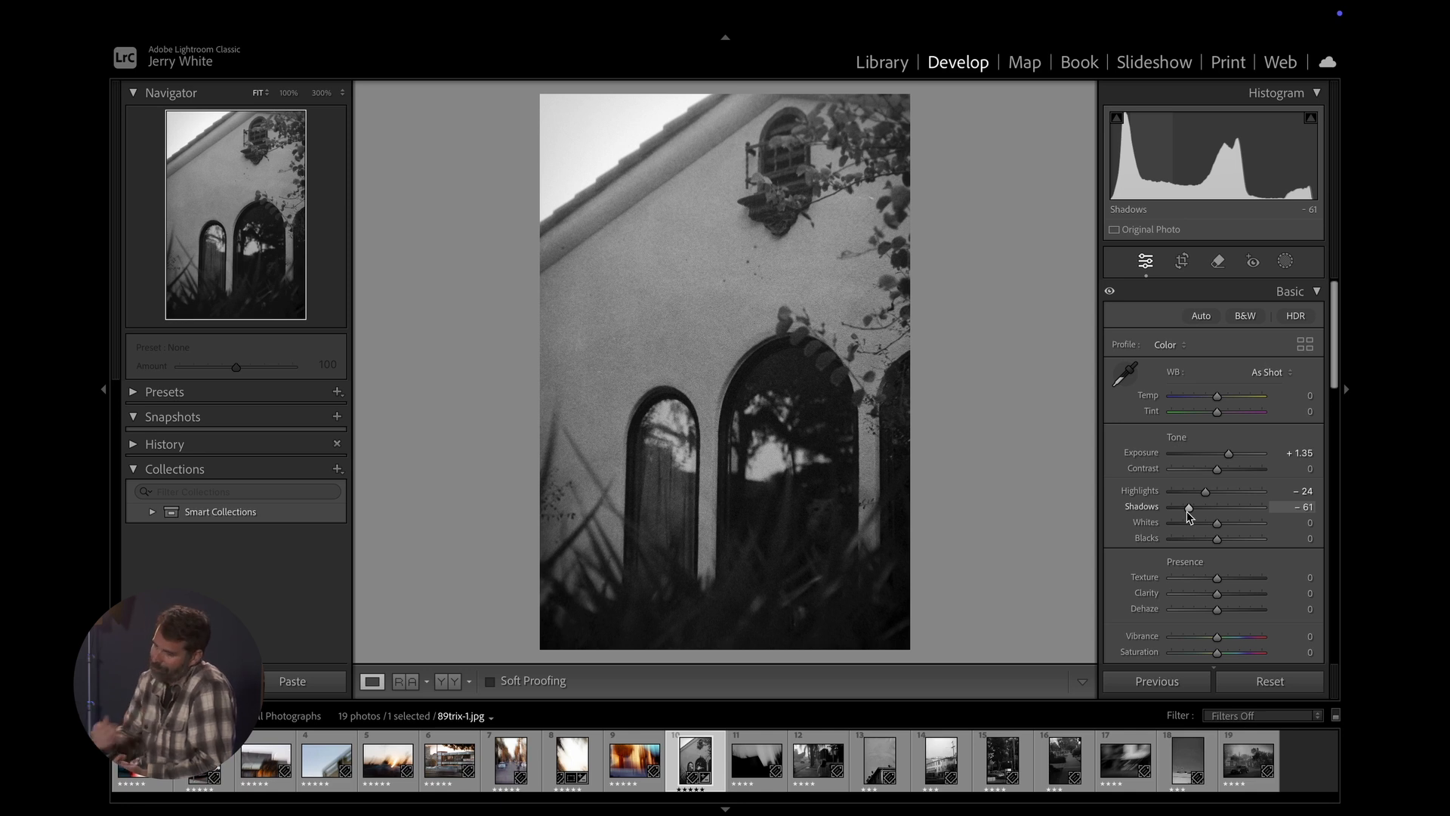
- Clear the photo selection and browse the first six colour photos one by one, ending on 50d norcal-1.jpg
{"action": "left_click", "coordinate": [1311, 757]}
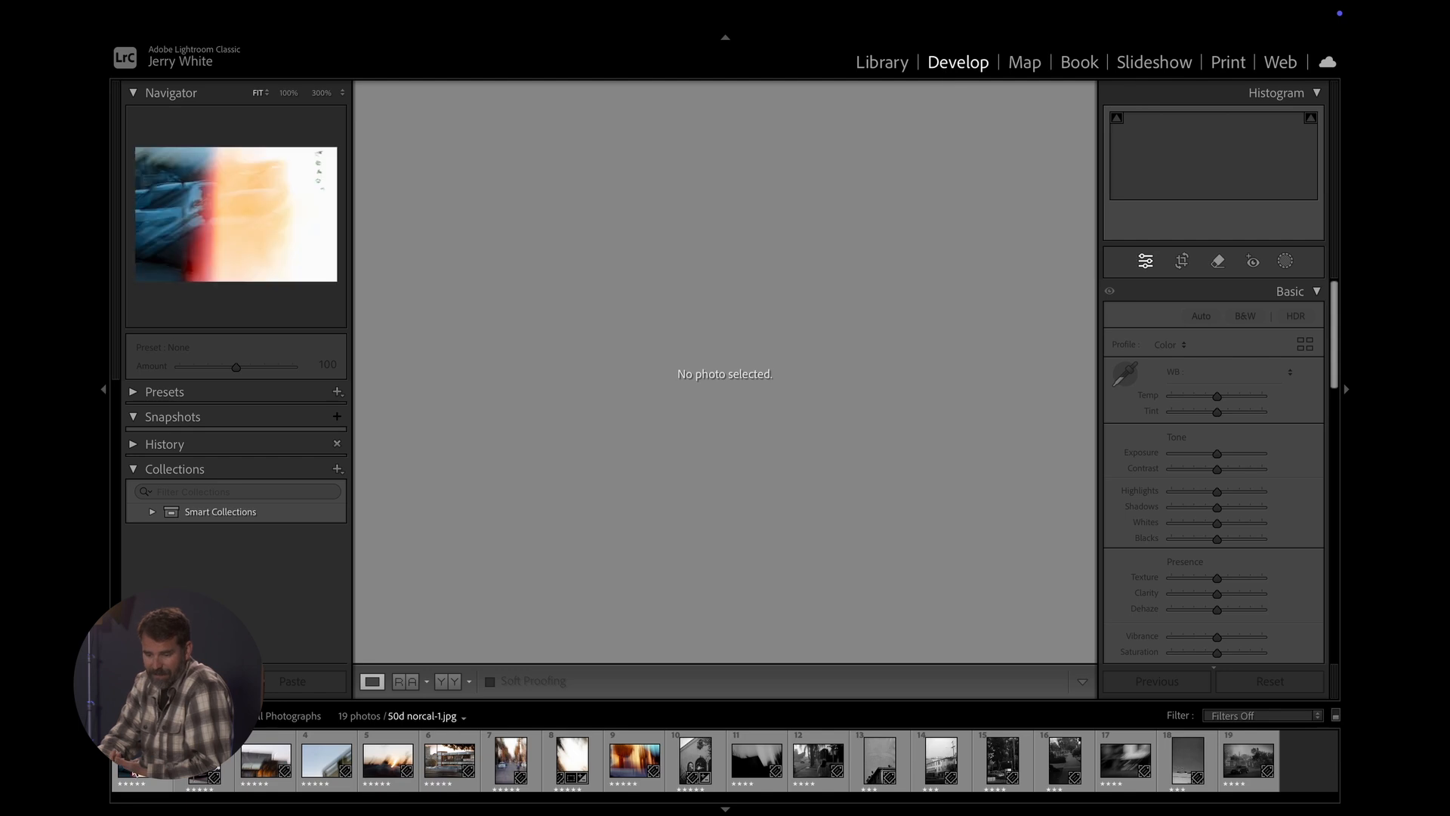
{"action": "left_click", "coordinate": [142, 761]}
{"action": "left_click", "coordinate": [204, 762]}
{"action": "left_click", "coordinate": [266, 762]}
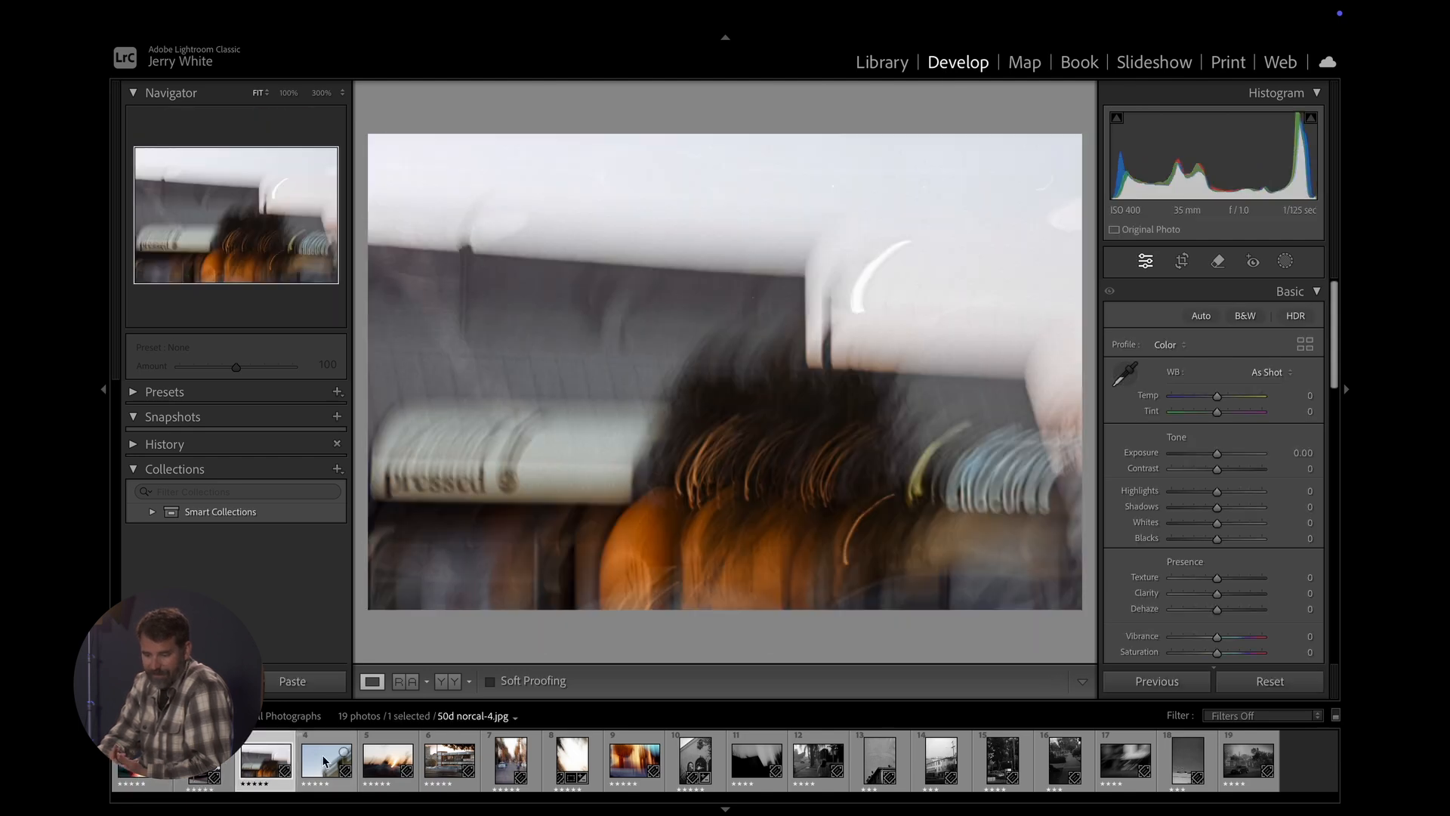
{"action": "left_click", "coordinate": [323, 761]}
{"action": "left_click", "coordinate": [388, 762]}
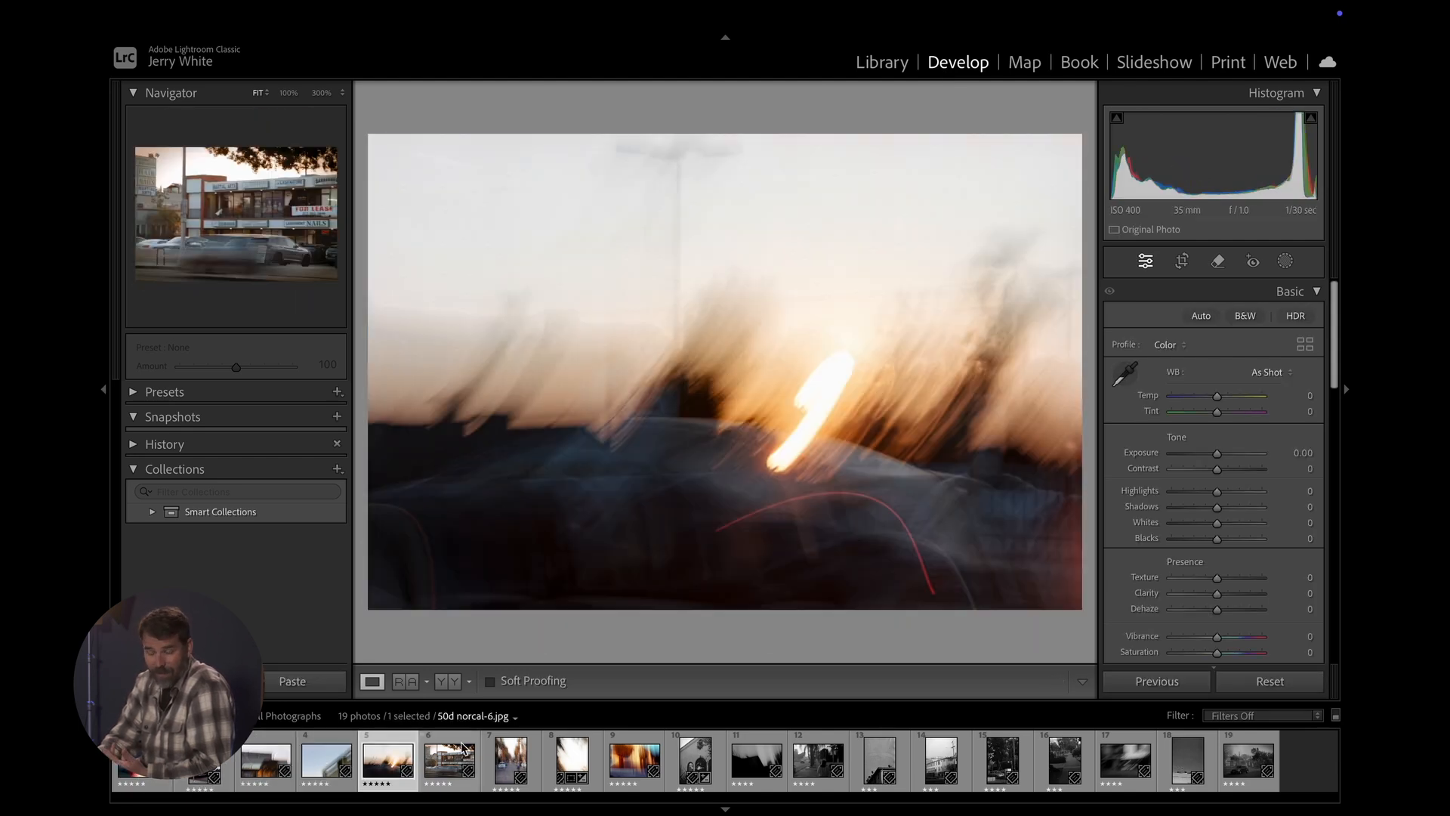
{"action": "left_click", "coordinate": [445, 753]}
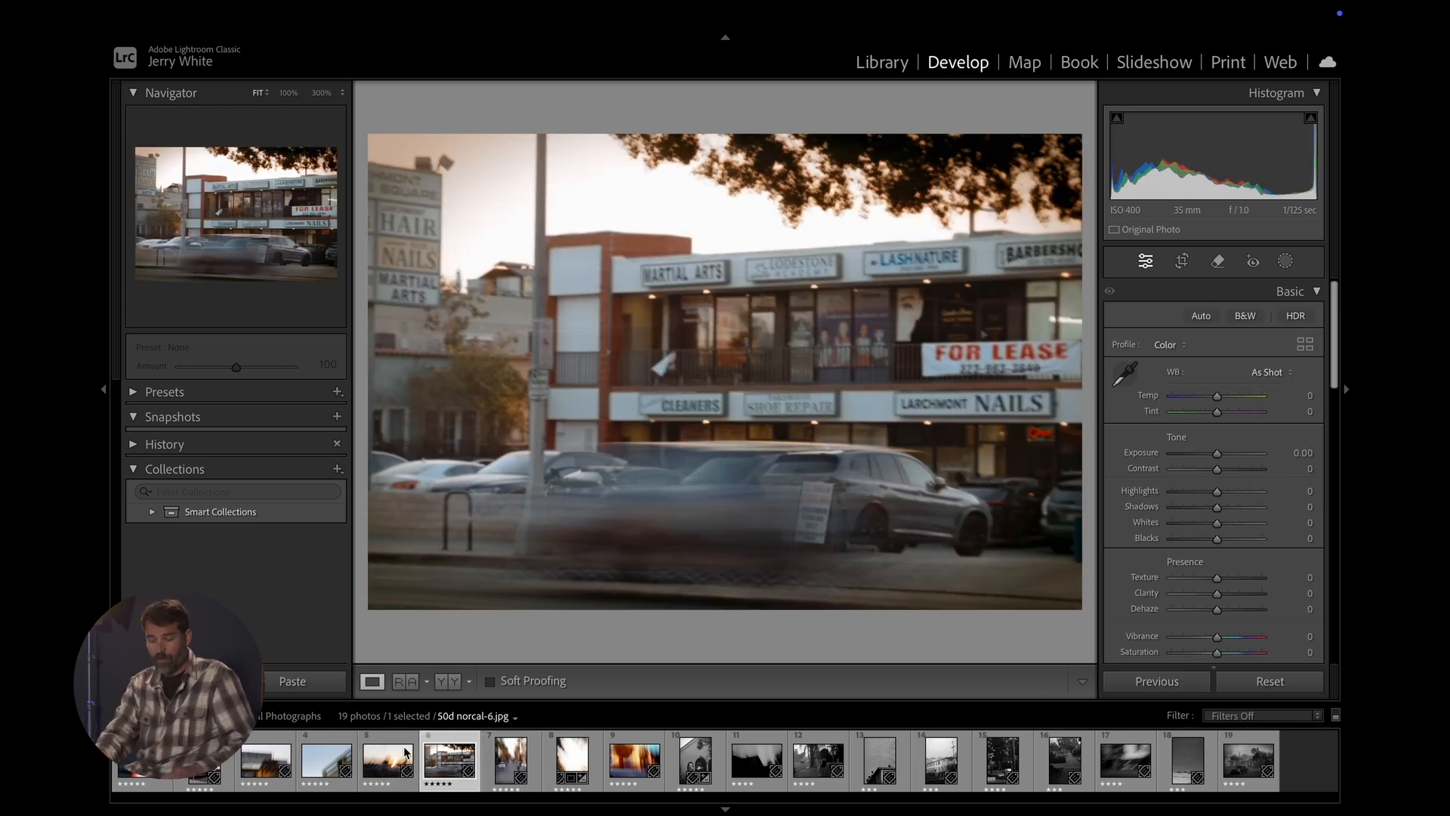
{"action": "left_click", "coordinate": [367, 767]}
{"action": "left_click", "coordinate": [143, 763]}
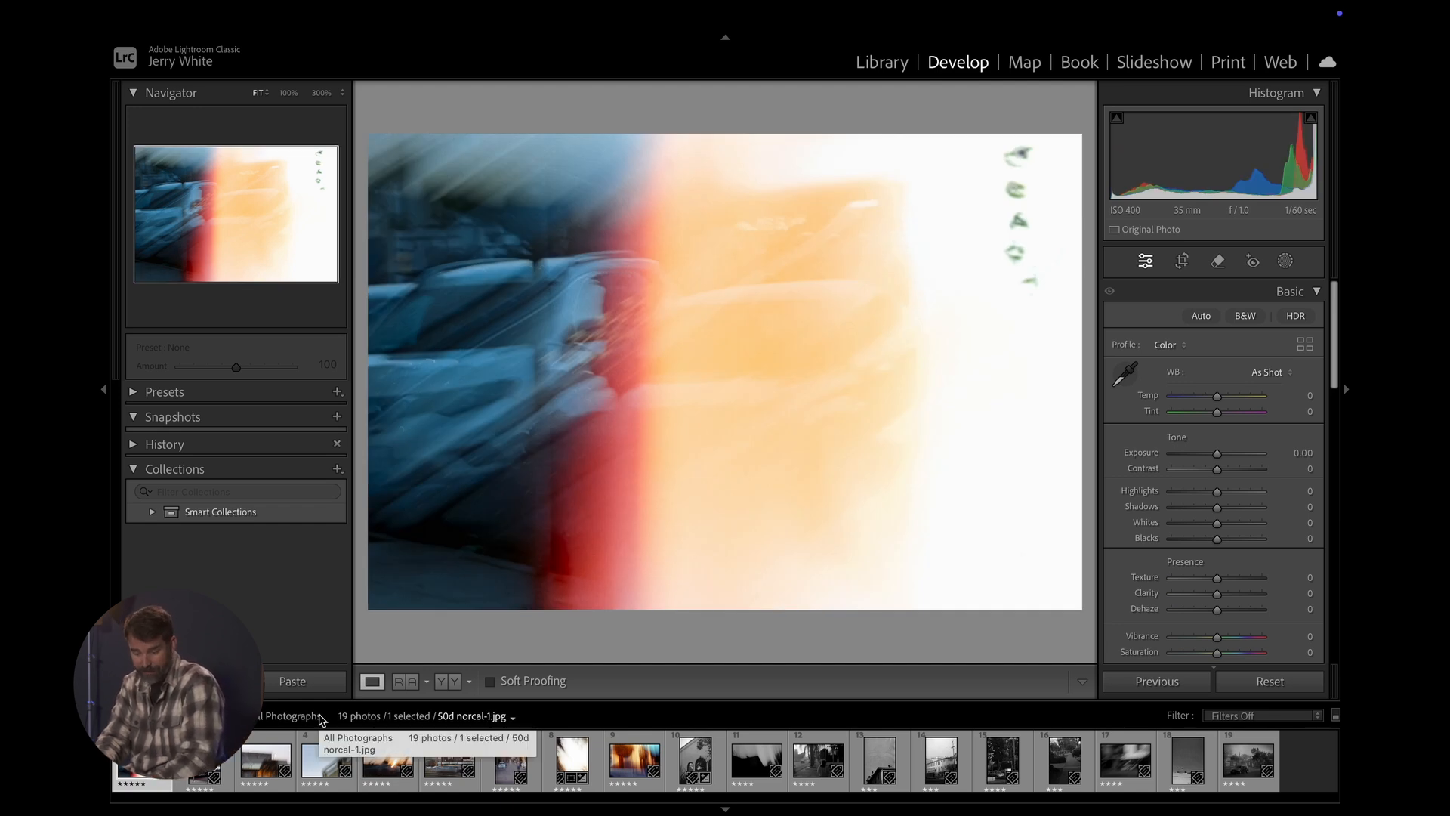
- Try selecting every photo in the filmstrip and a continuous range of the first ten, clearing each selection
{"action": "key", "text": "ctrl+a"}
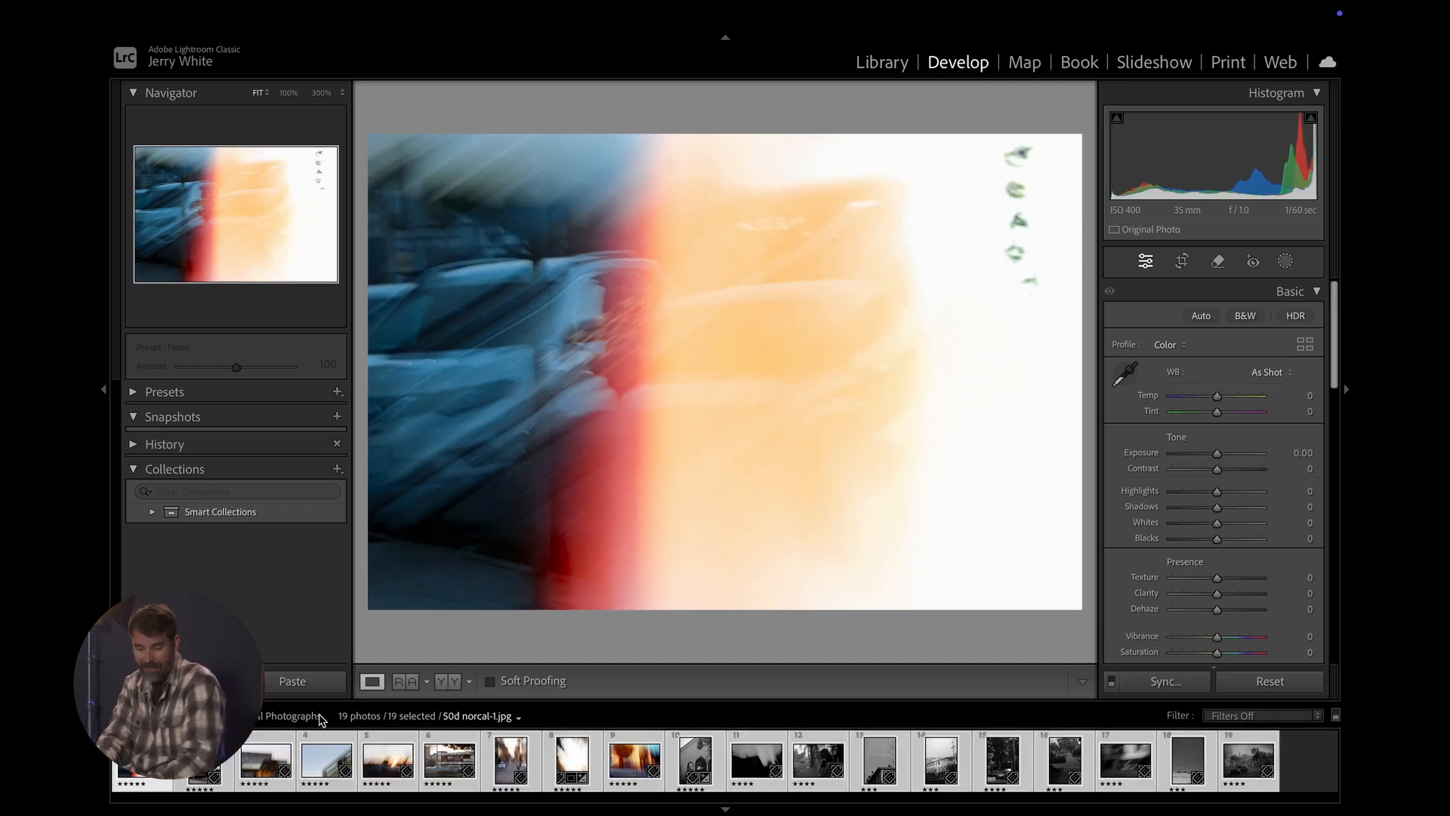
{"action": "key", "text": "ctrl+d"}
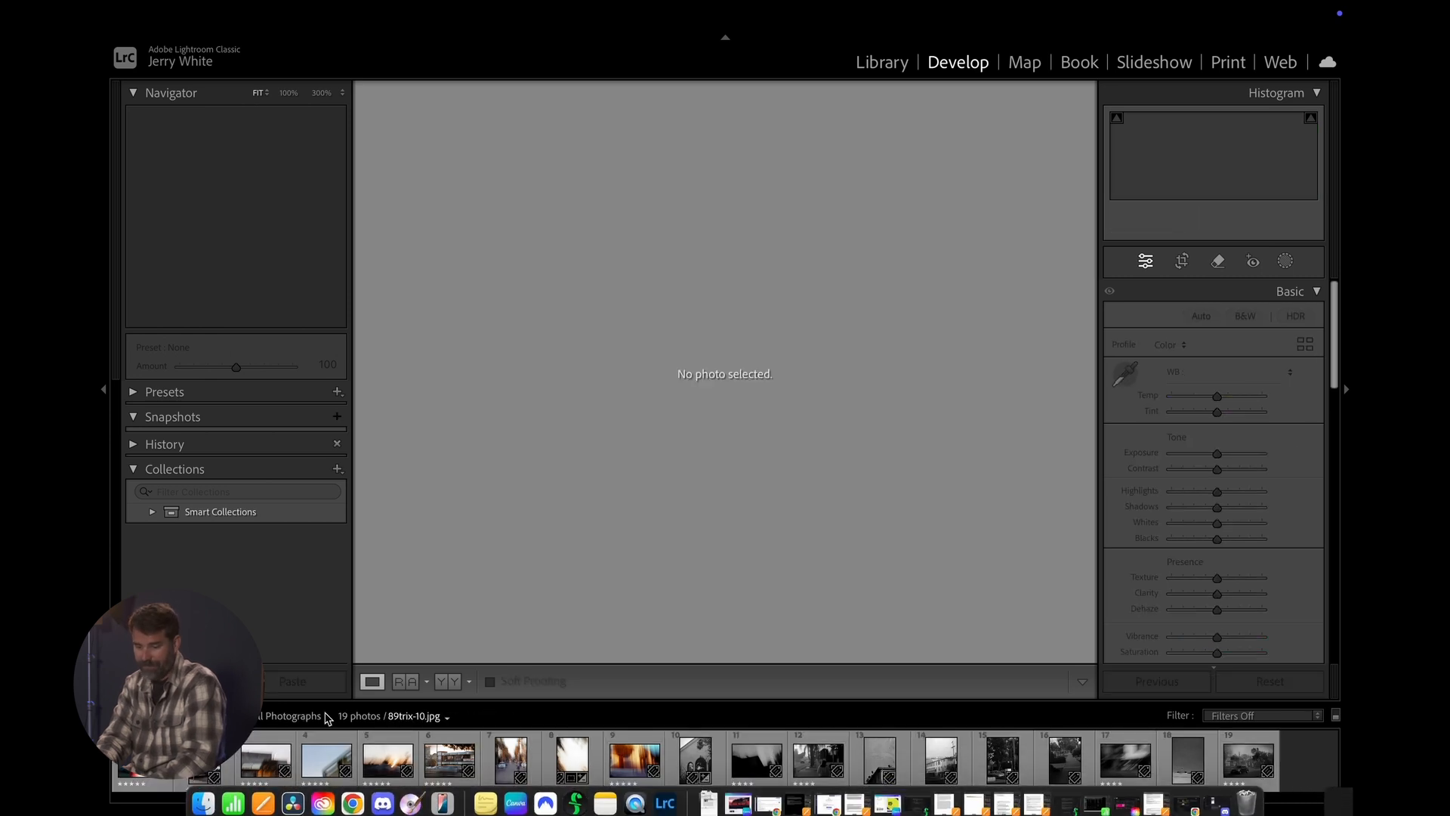
{"action": "left_click", "coordinate": [144, 759]}
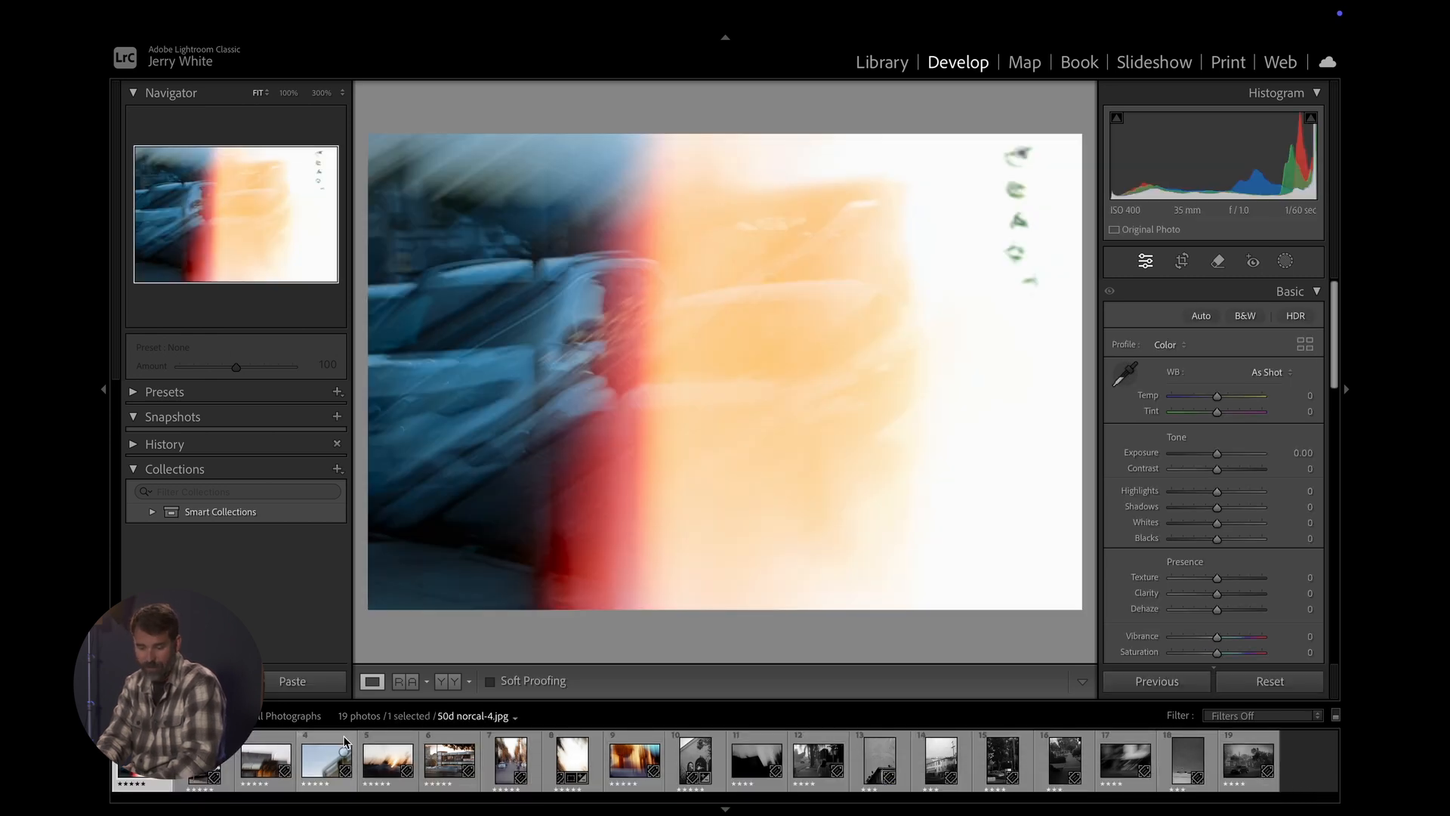
{"action": "left_click", "coordinate": [210, 760], "text": "shift"}
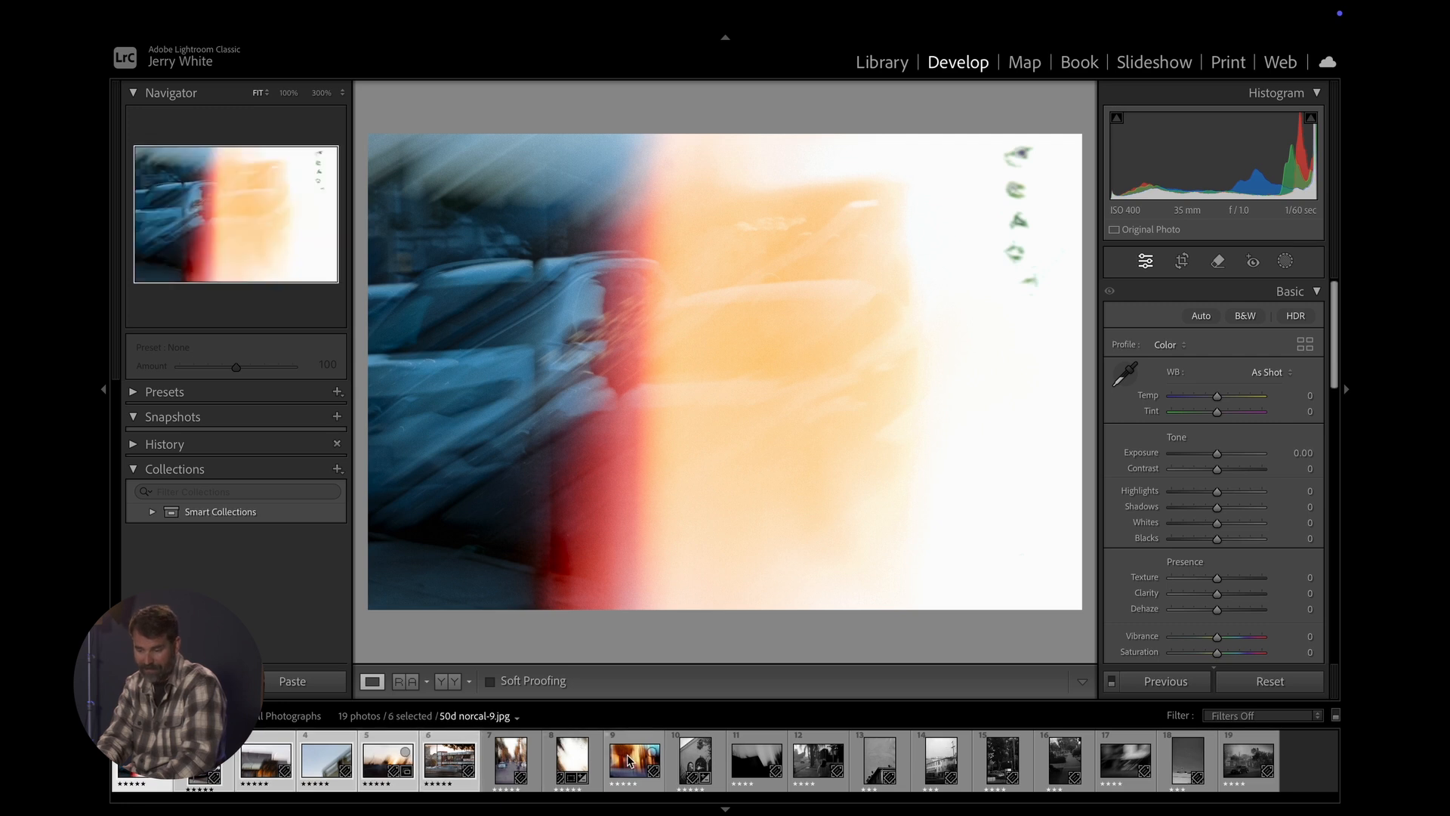
{"action": "left_click", "coordinate": [692, 762], "text": "shift"}
{"action": "left_click", "coordinate": [692, 762], "text": "shift"}
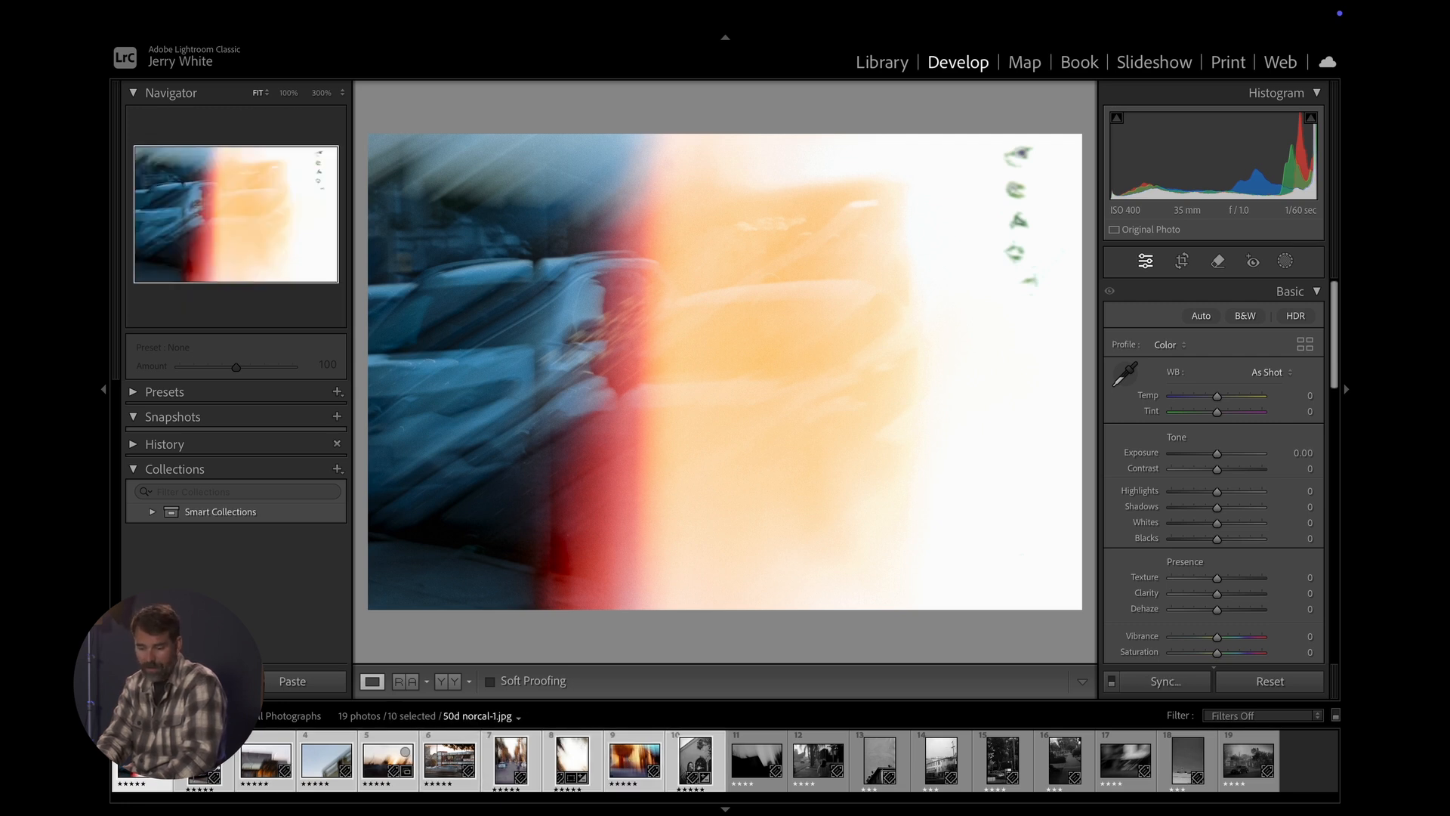
{"action": "left_click", "coordinate": [1320, 767]}
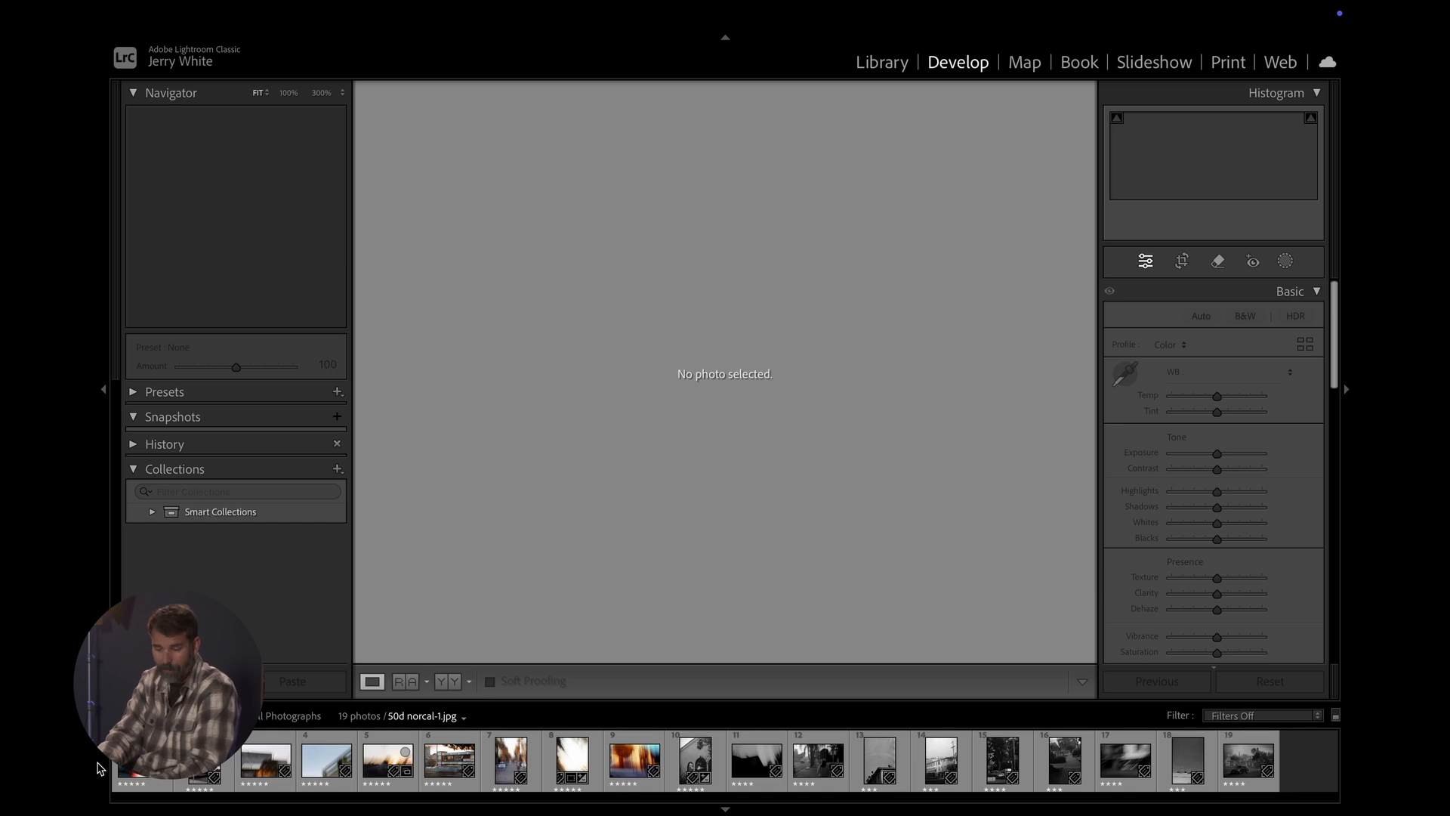
- Select six non-adjacent photos together: 50d norcal-1, 50d norcal-4, 50d norcal-6, 50d norcal-9, 89trix-3 and 89trix-5
{"action": "left_click", "coordinate": [143, 762]}
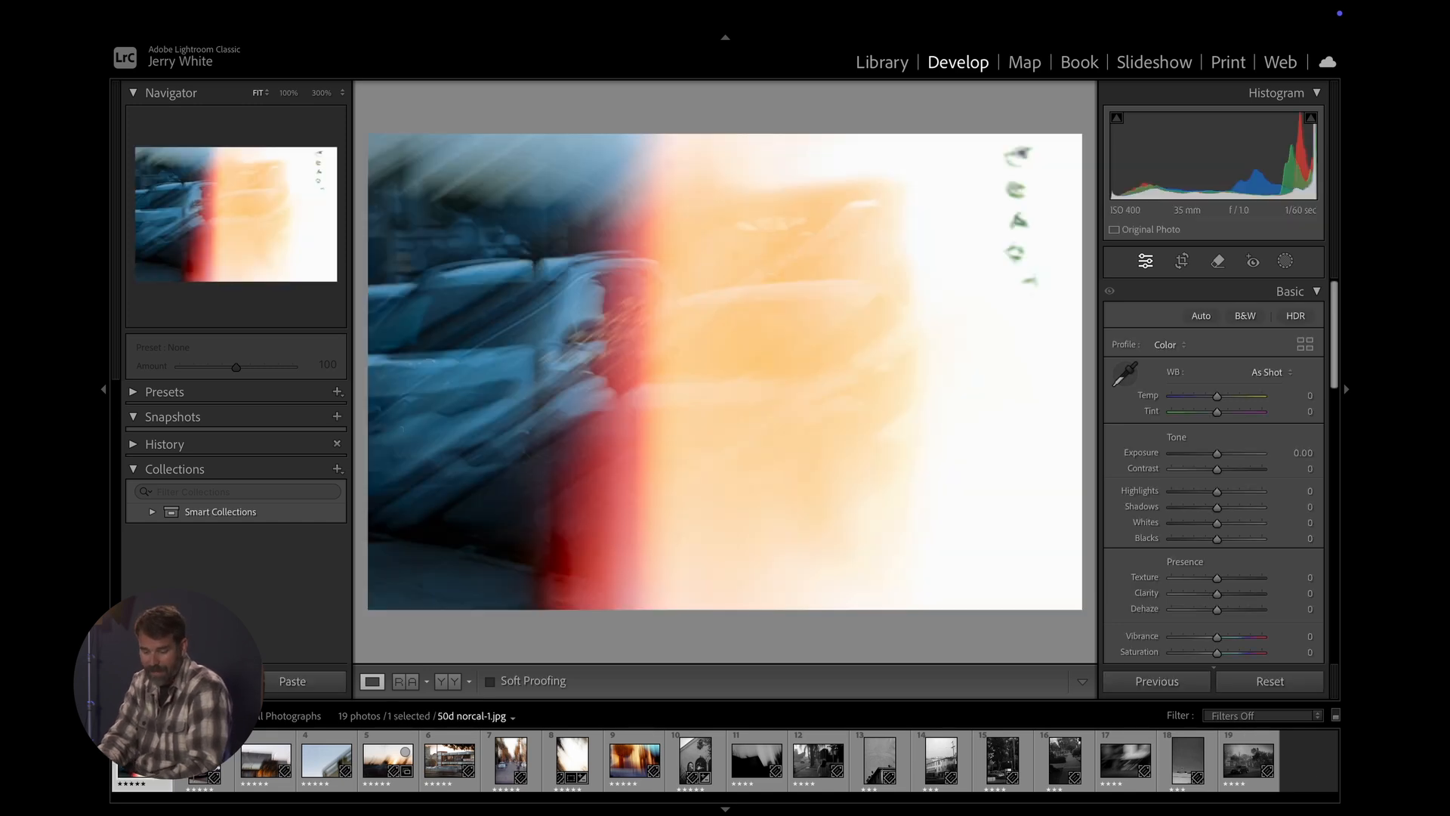
{"action": "left_click", "coordinate": [326, 759], "text": "ctrl"}
{"action": "left_click", "coordinate": [444, 764], "text": "ctrl"}
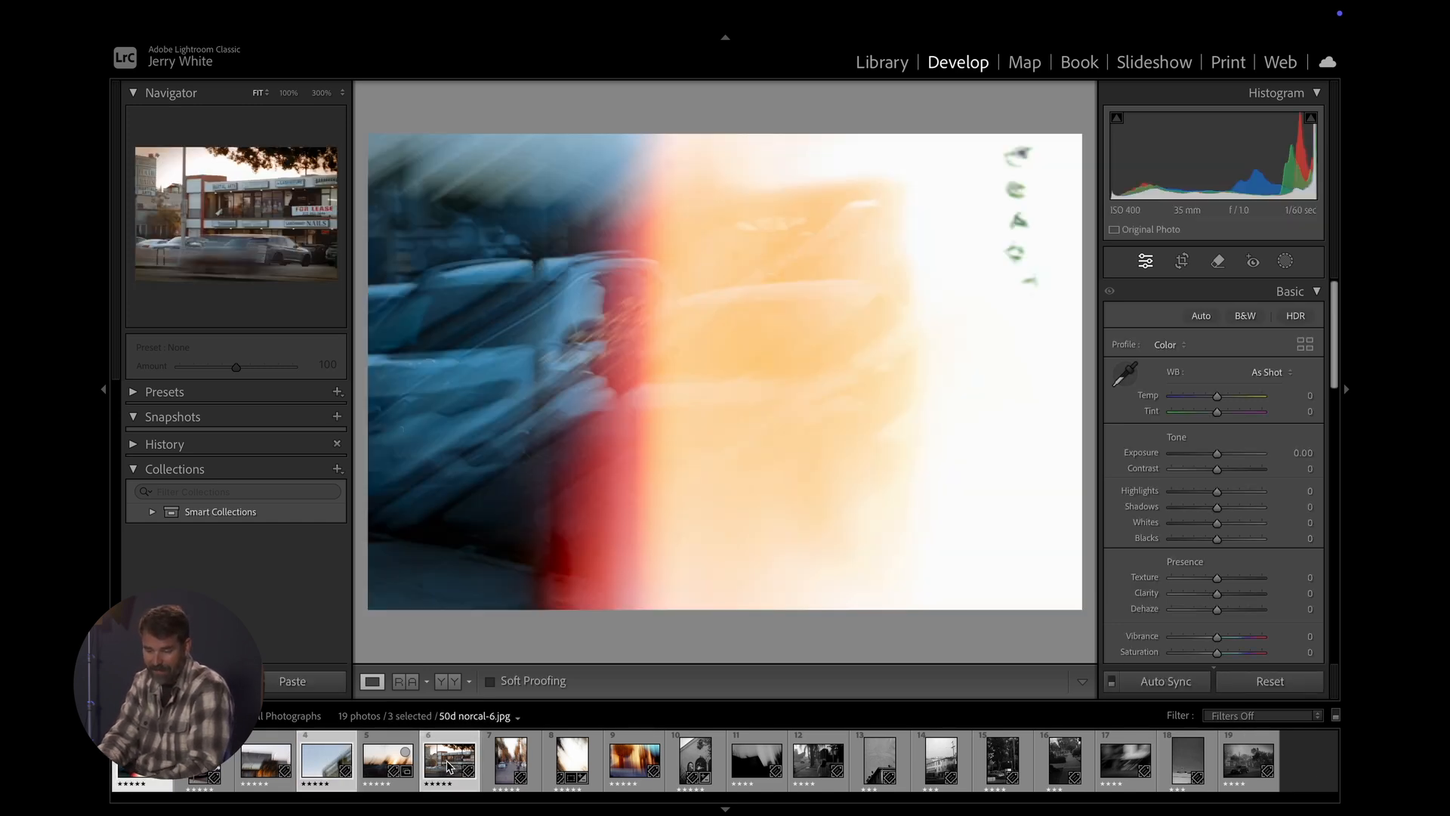
{"action": "left_click", "coordinate": [635, 761], "text": "ctrl"}
{"action": "left_click", "coordinate": [766, 765], "text": "ctrl"}
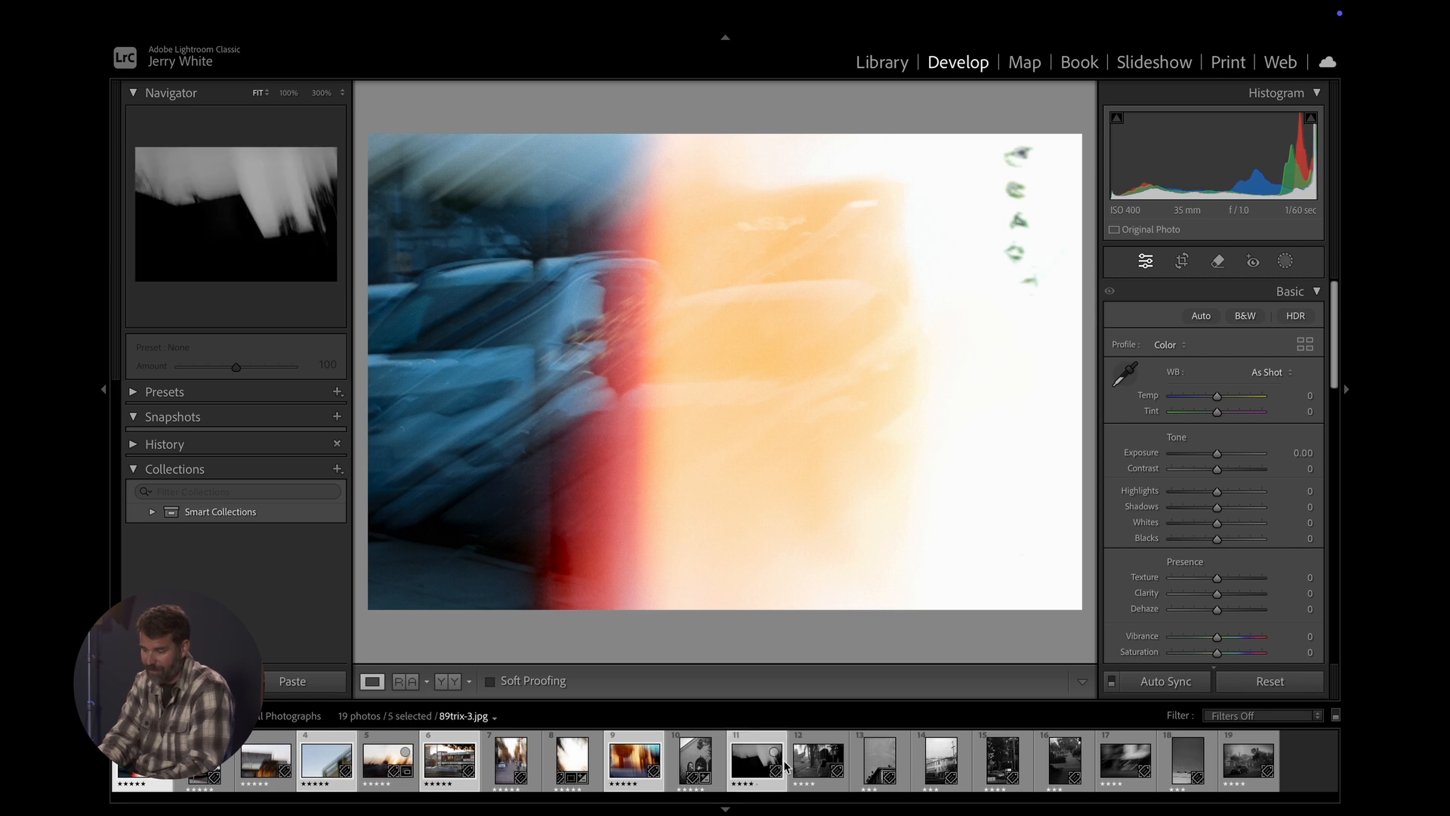
{"action": "left_click", "coordinate": [879, 763], "text": "ctrl"}
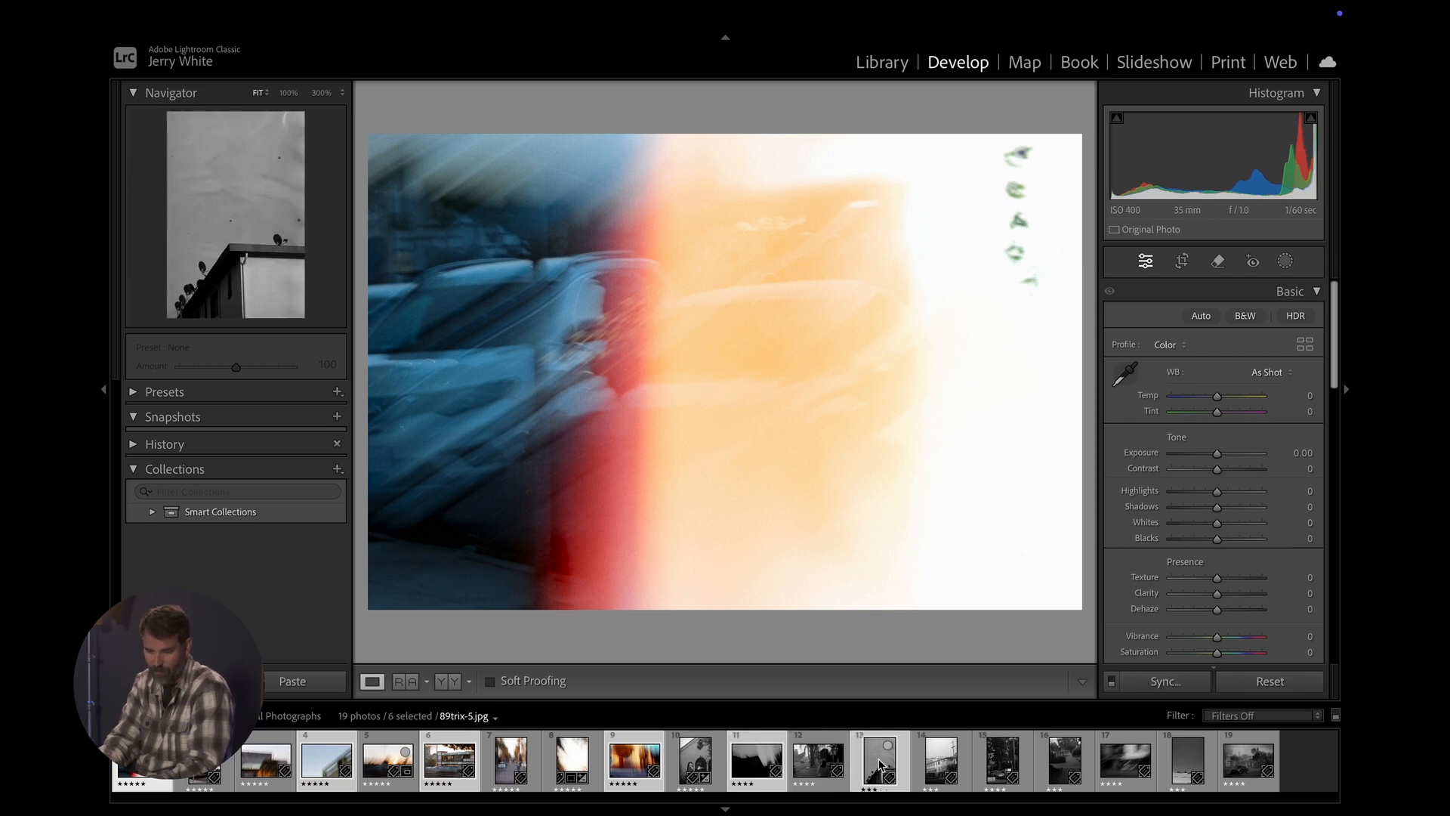
{"action": "left_click", "coordinate": [753, 763]}
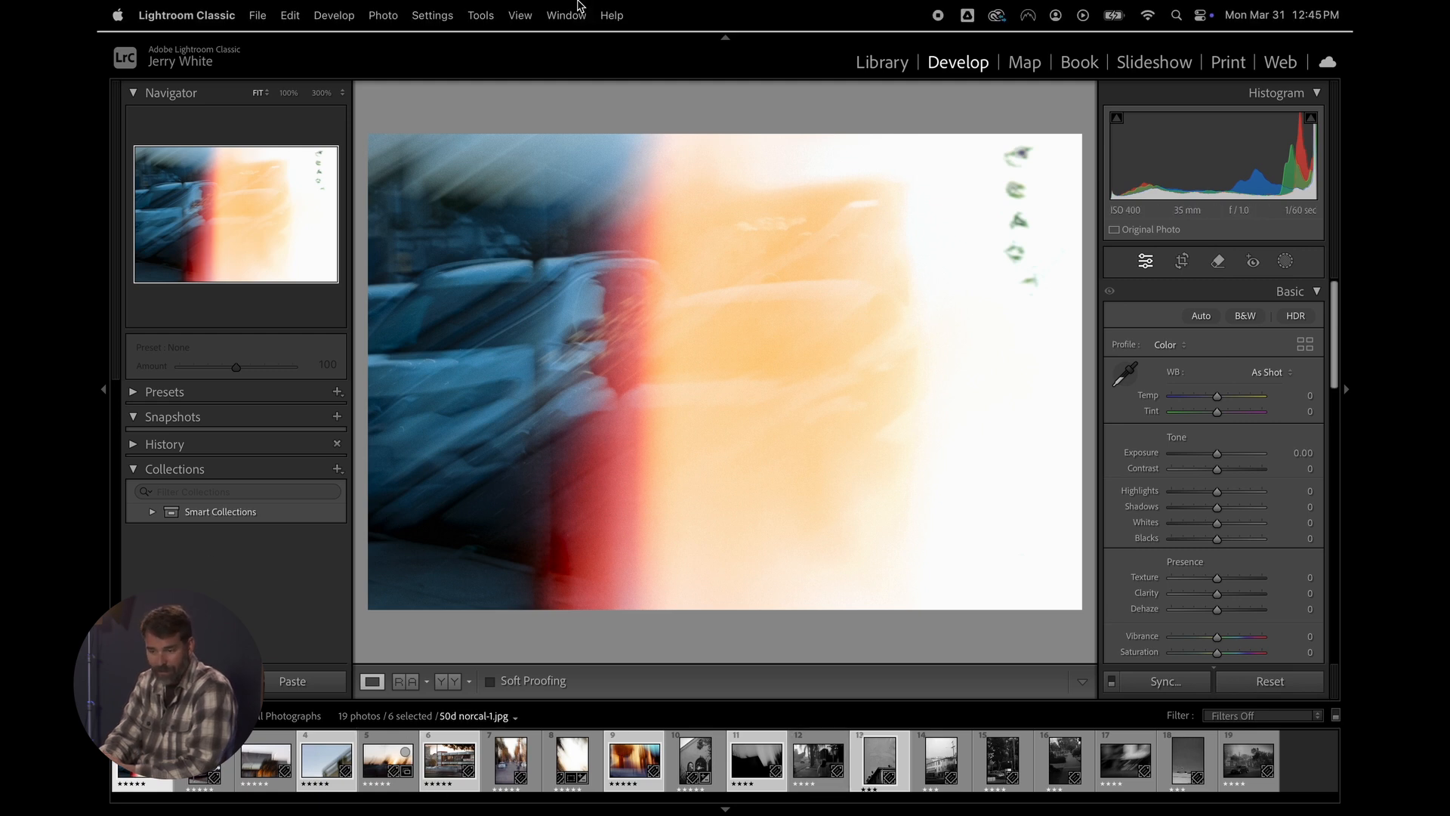
- Start an export of the selected photos to the Desktop, in a subfolder named "final images for my film"
{"action": "left_click", "coordinate": [258, 15]}
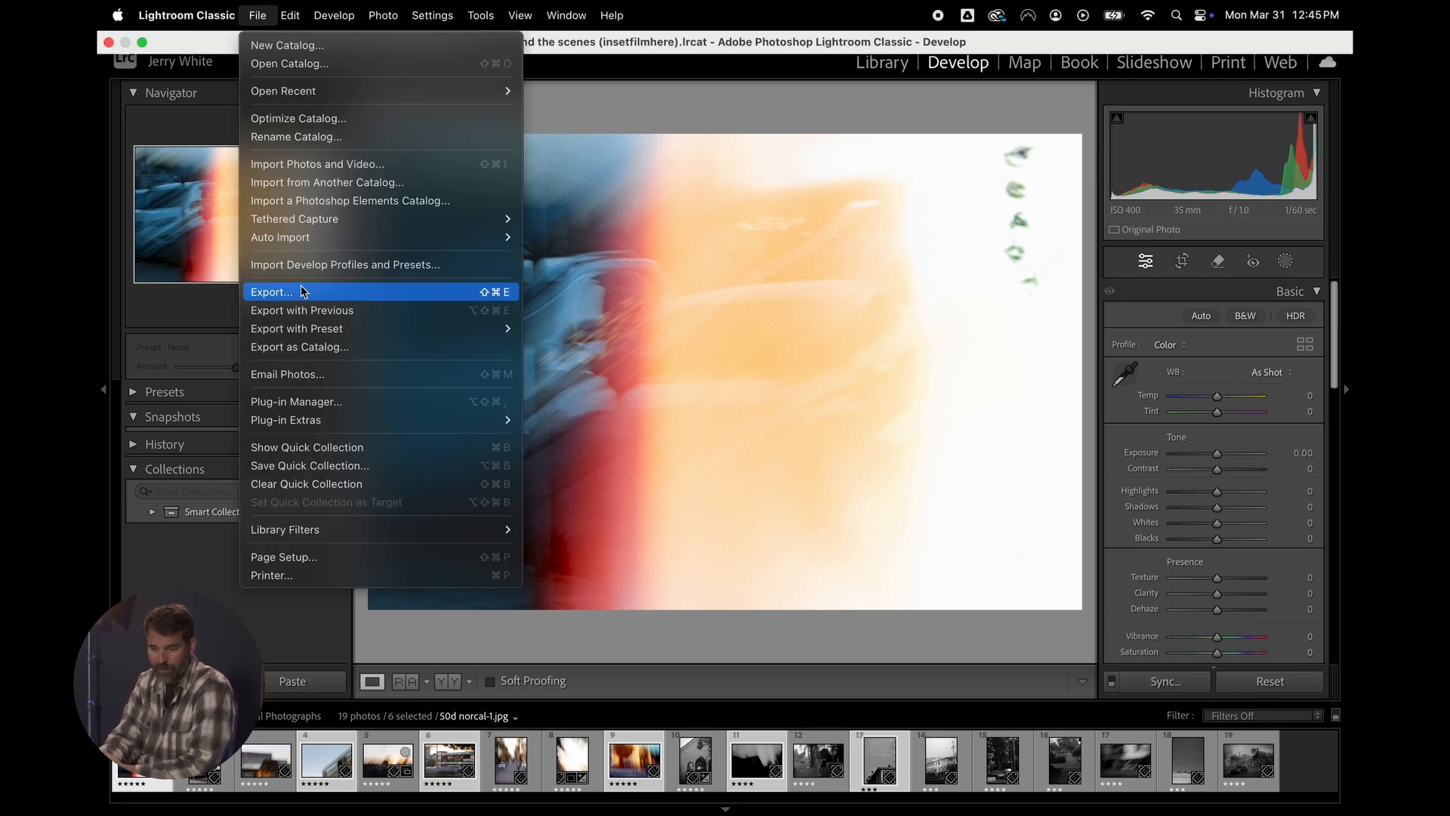
{"action": "left_click", "coordinate": [302, 291]}
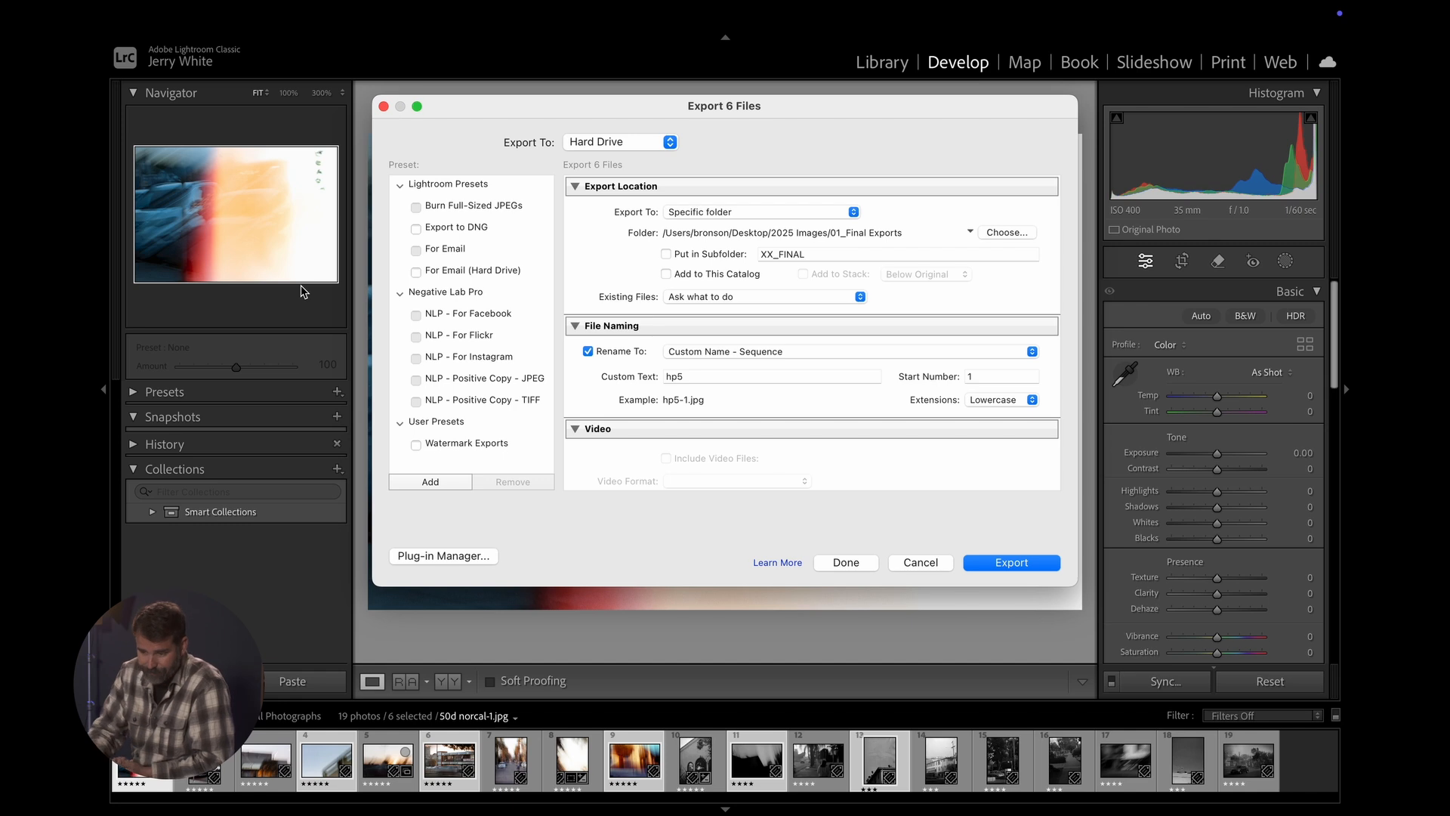
{"action": "left_click", "coordinate": [831, 212]}
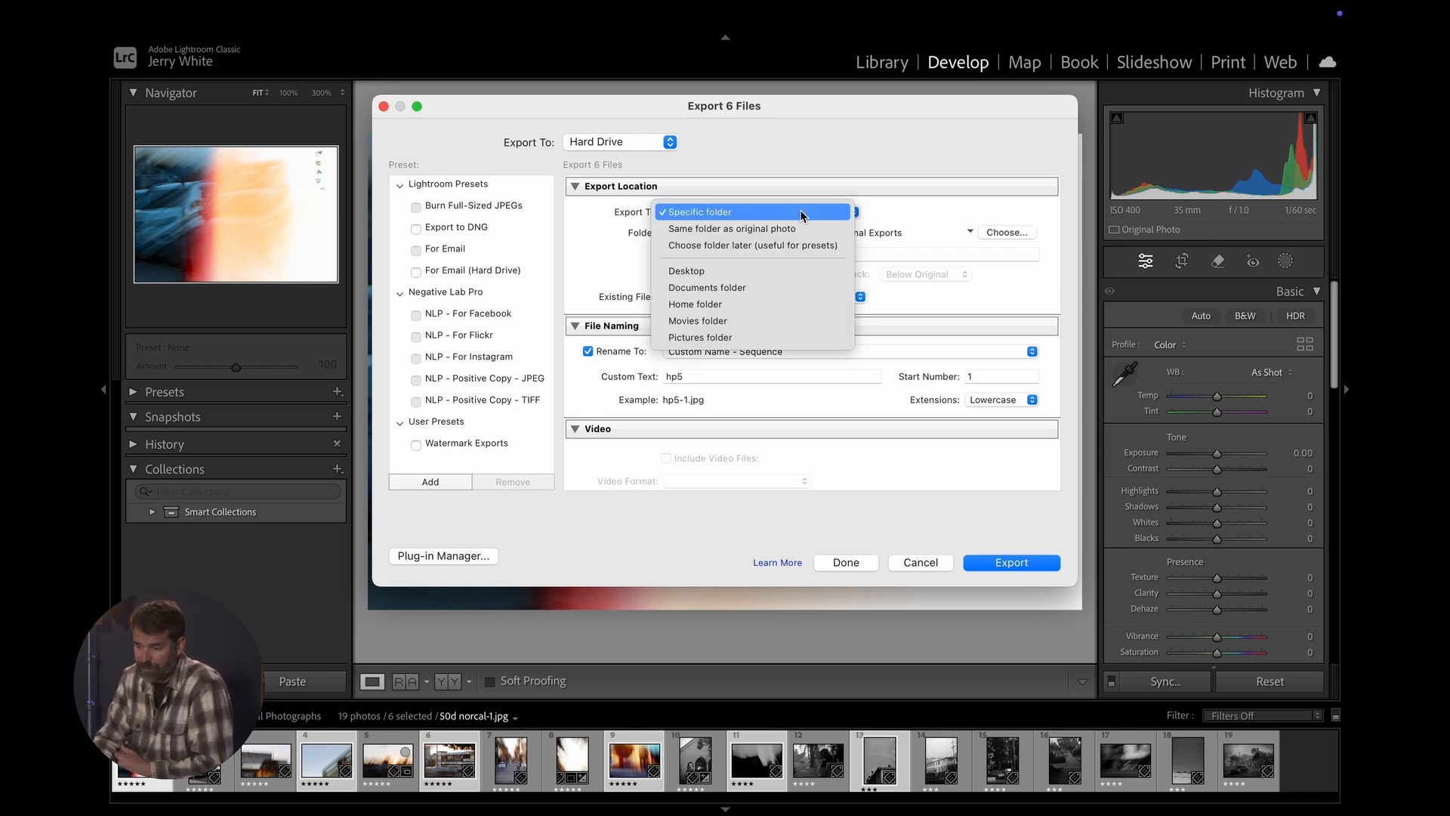
{"action": "left_click", "coordinate": [696, 274]}
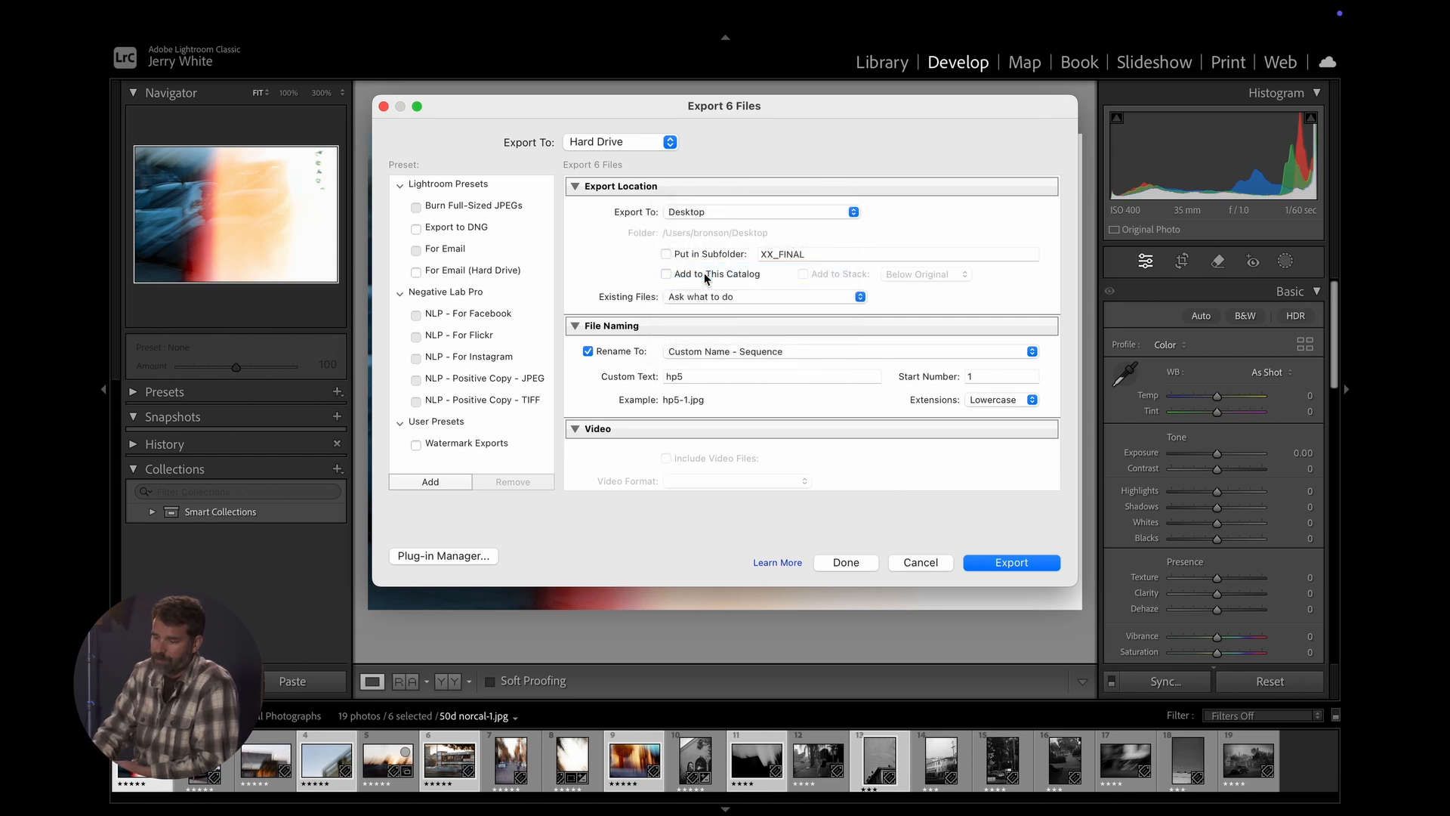
{"action": "left_click", "coordinate": [667, 255]}
{"action": "double_click", "coordinate": [817, 257]}
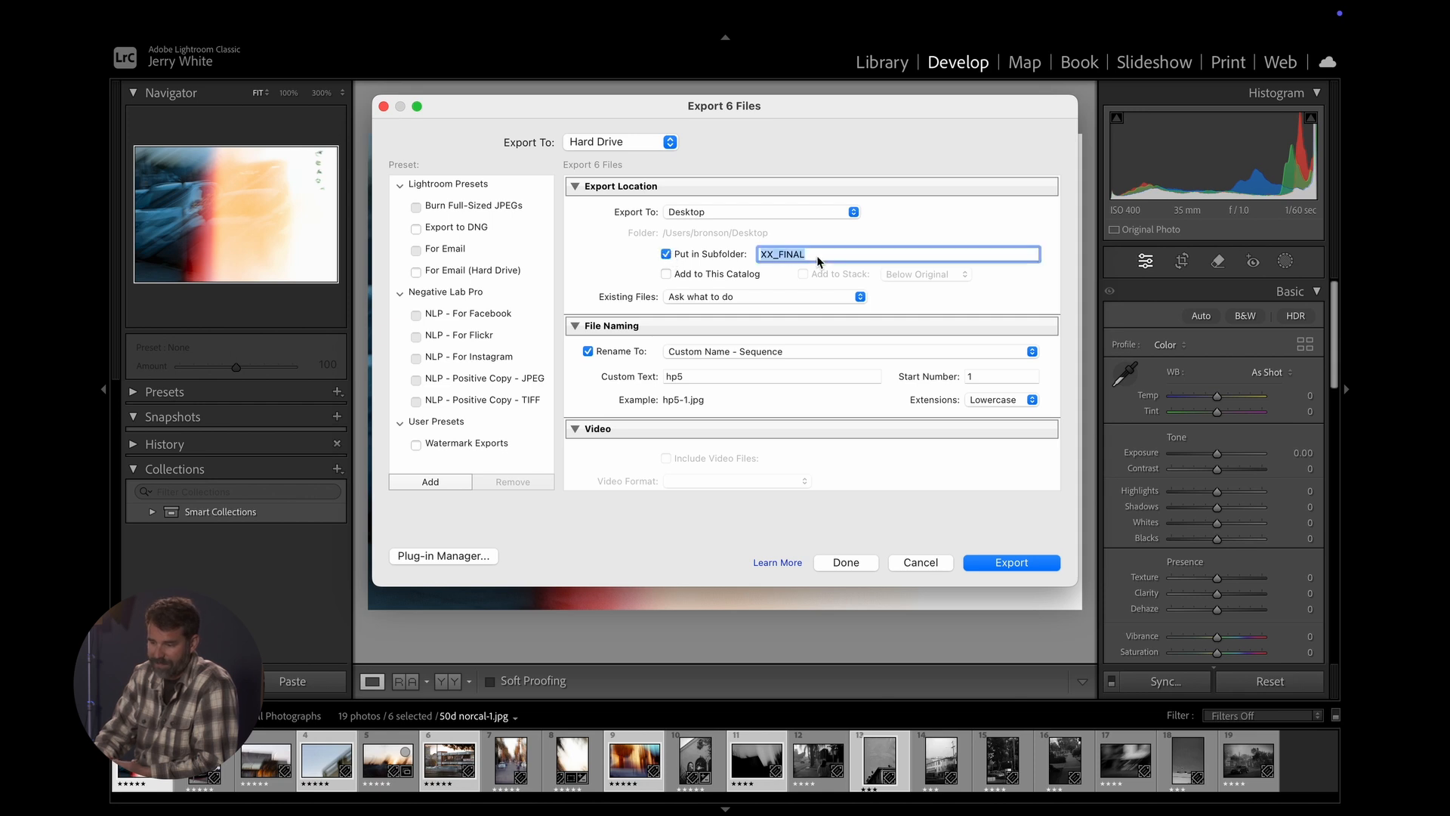
{"action": "type", "text": "fin"}
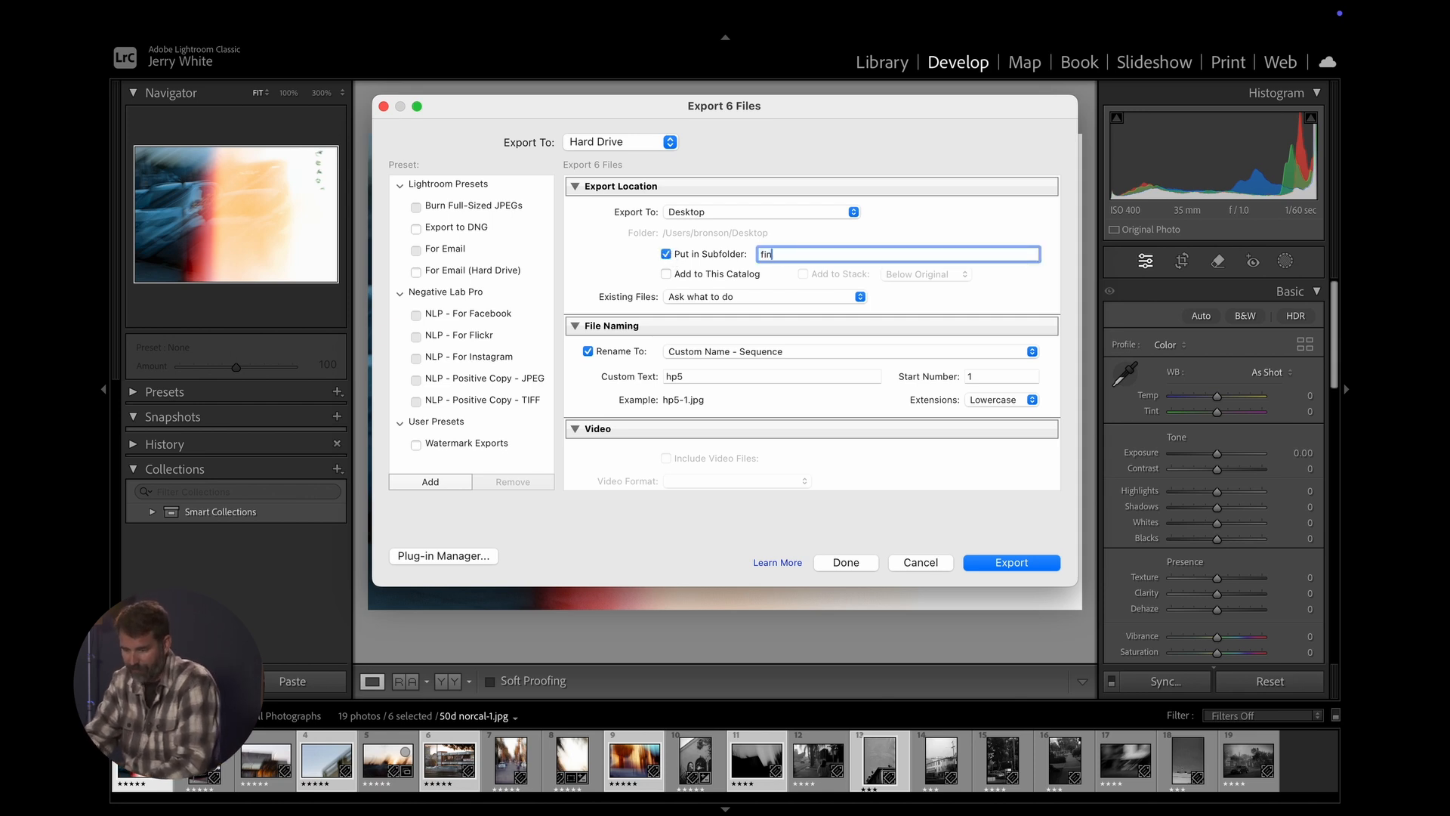
{"action": "type", "text": "al images for my film"}
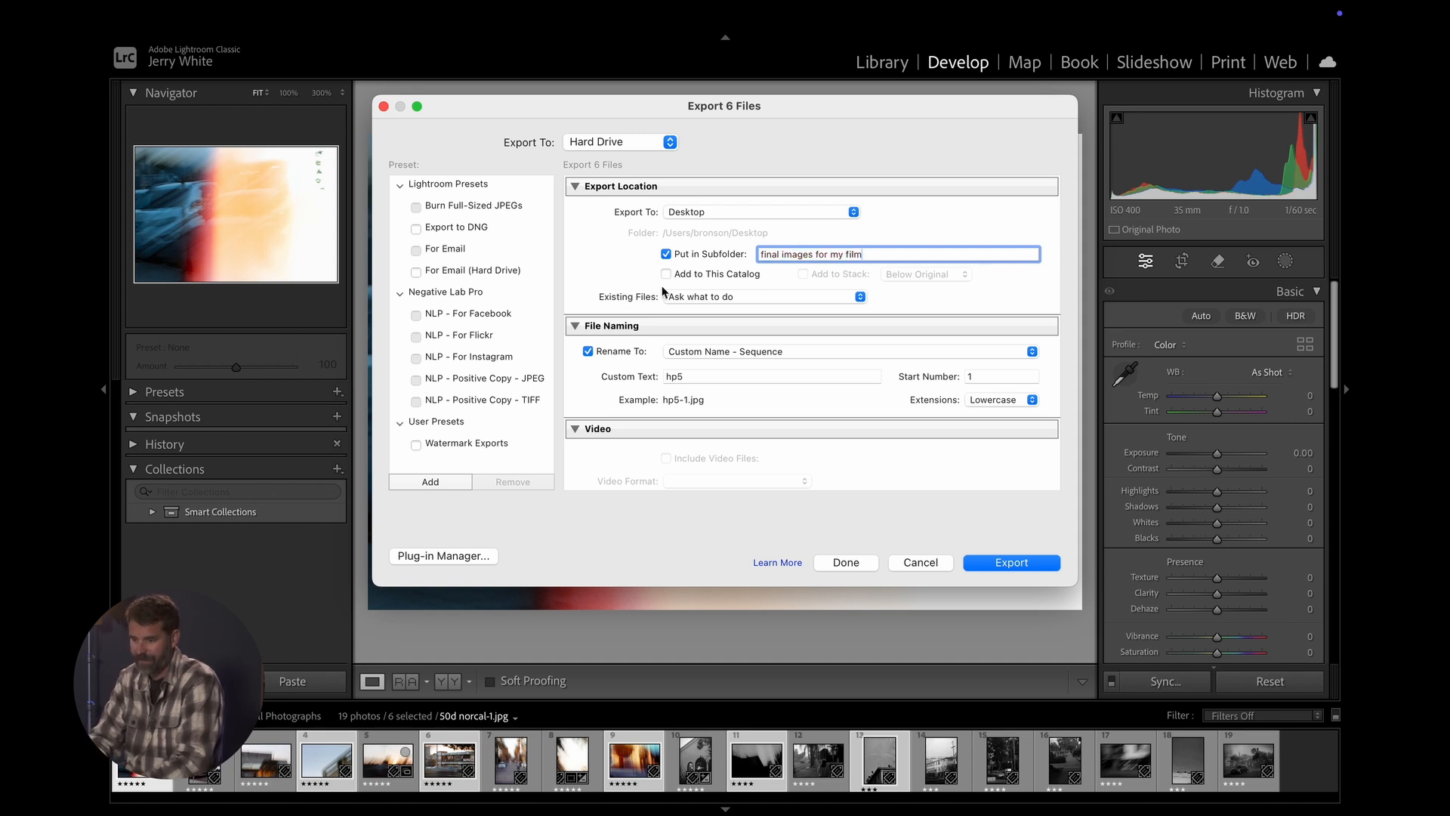
{"action": "left_click", "coordinate": [620, 257]}
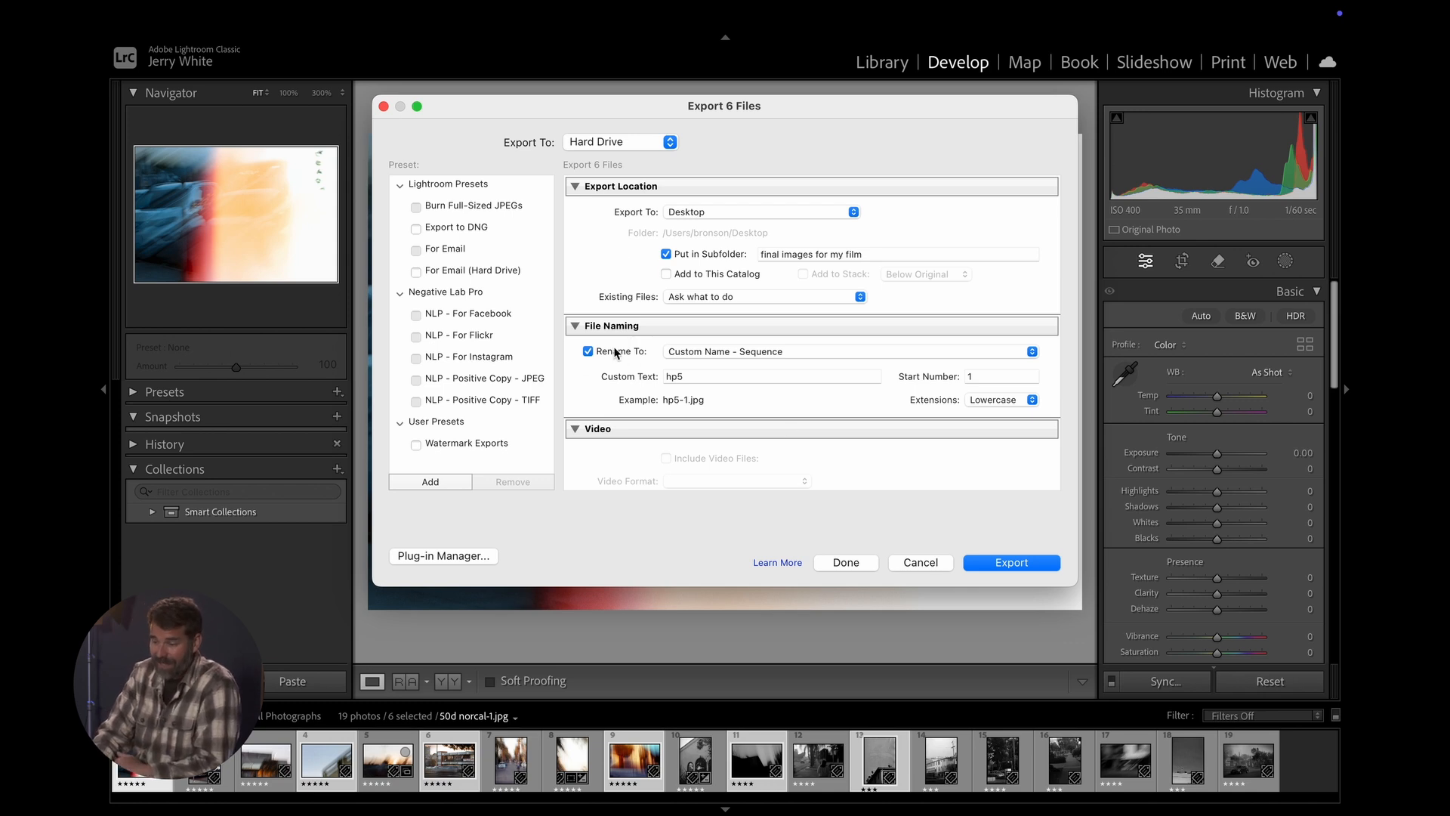
- Rename the exported files with the Custom Name template, using the custom text "final bts photos"
{"action": "left_click", "coordinate": [589, 351]}
{"action": "left_click", "coordinate": [588, 351]}
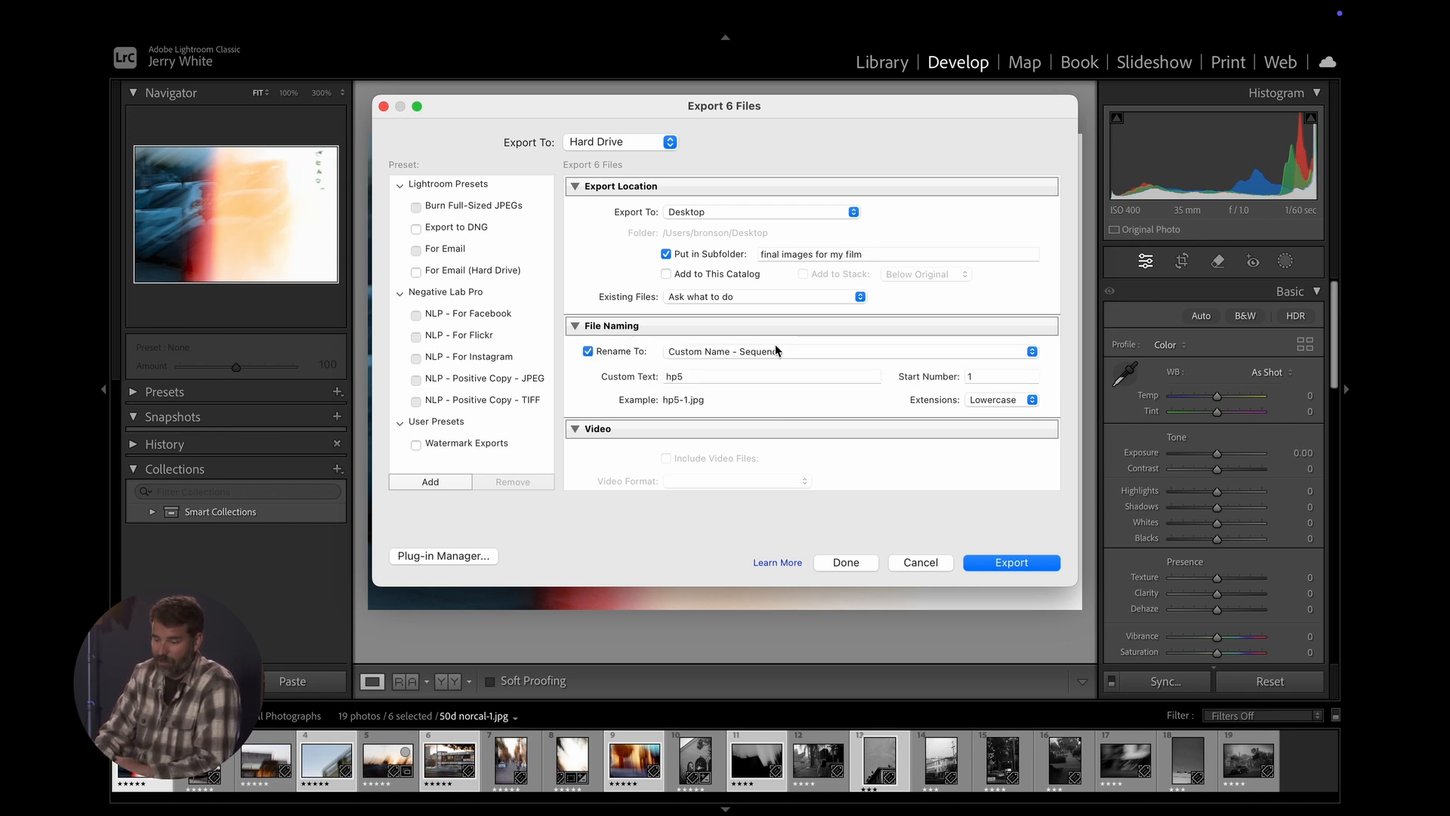
{"action": "left_click", "coordinate": [787, 352]}
{"action": "left_click", "coordinate": [715, 320]}
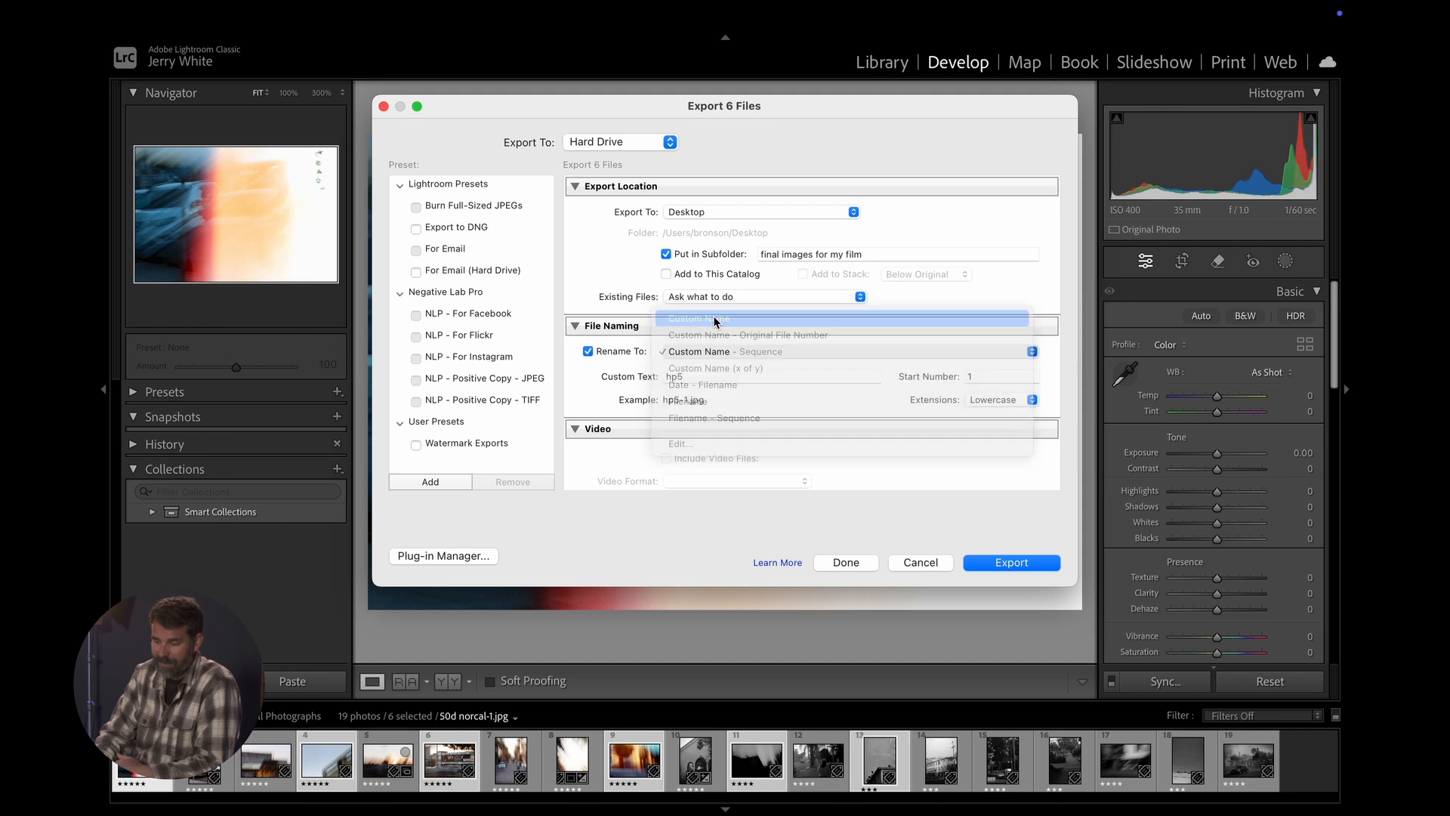
{"action": "double_click", "coordinate": [710, 381]}
{"action": "type", "text": "final bts f"}
{"action": "type", "text": "hotos"}
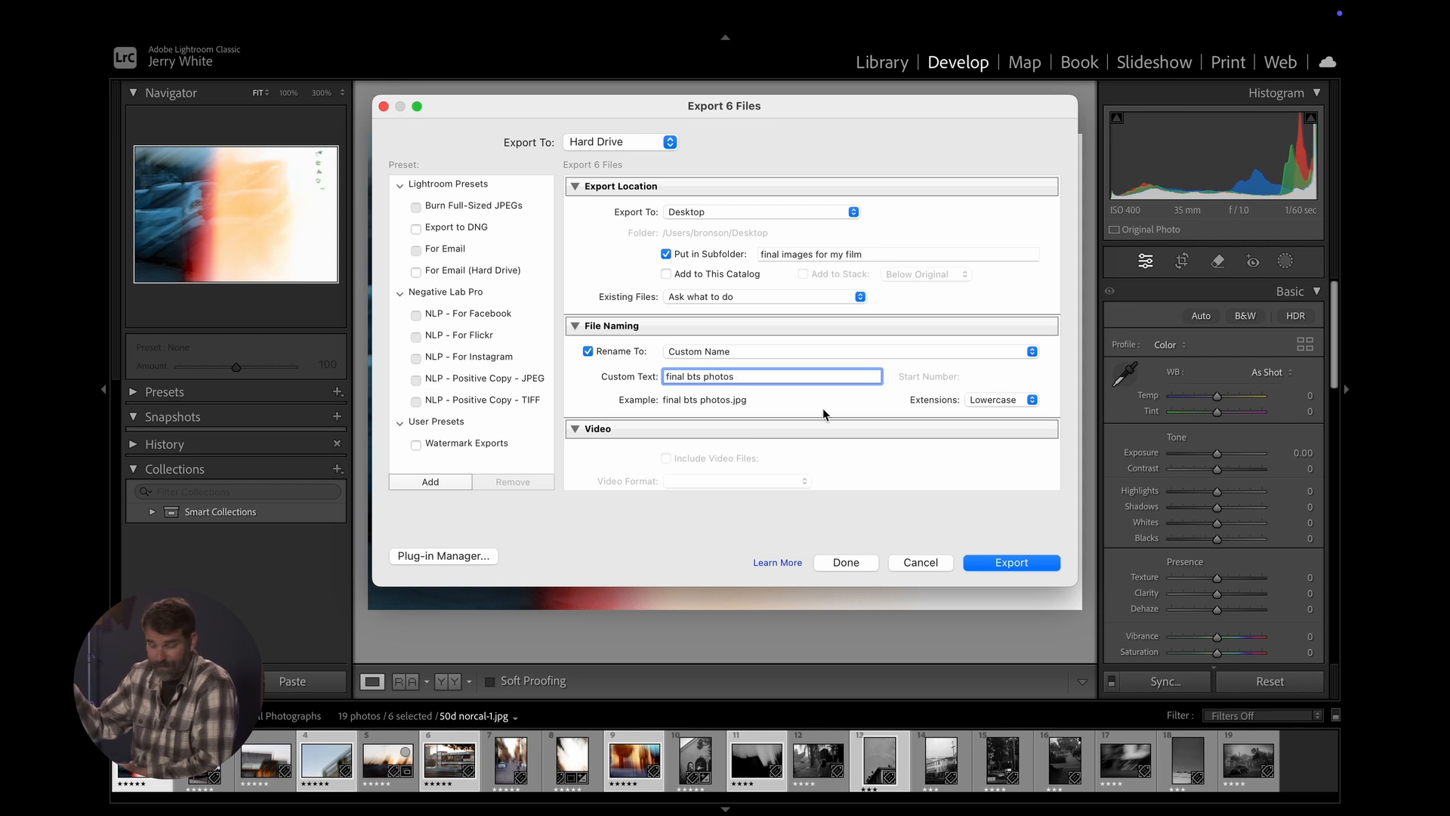
- Choose JPEG as the export's image format and enable the file size limit
{"action": "scroll", "coordinate": [822, 408], "scroll_direction": "down", "scroll_amount": 8}
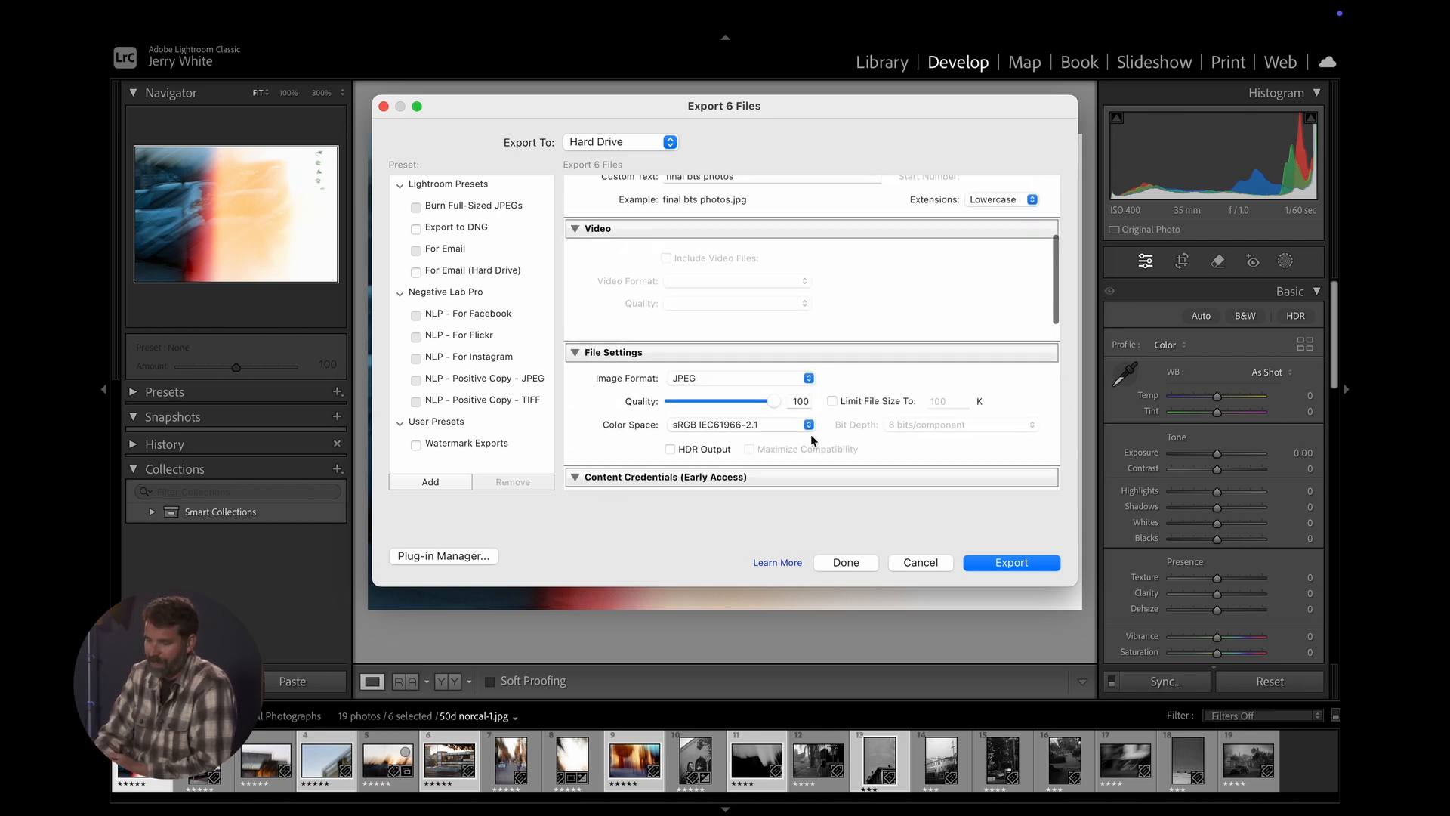
{"action": "left_click", "coordinate": [791, 343]}
{"action": "left_click", "coordinate": [695, 343]}
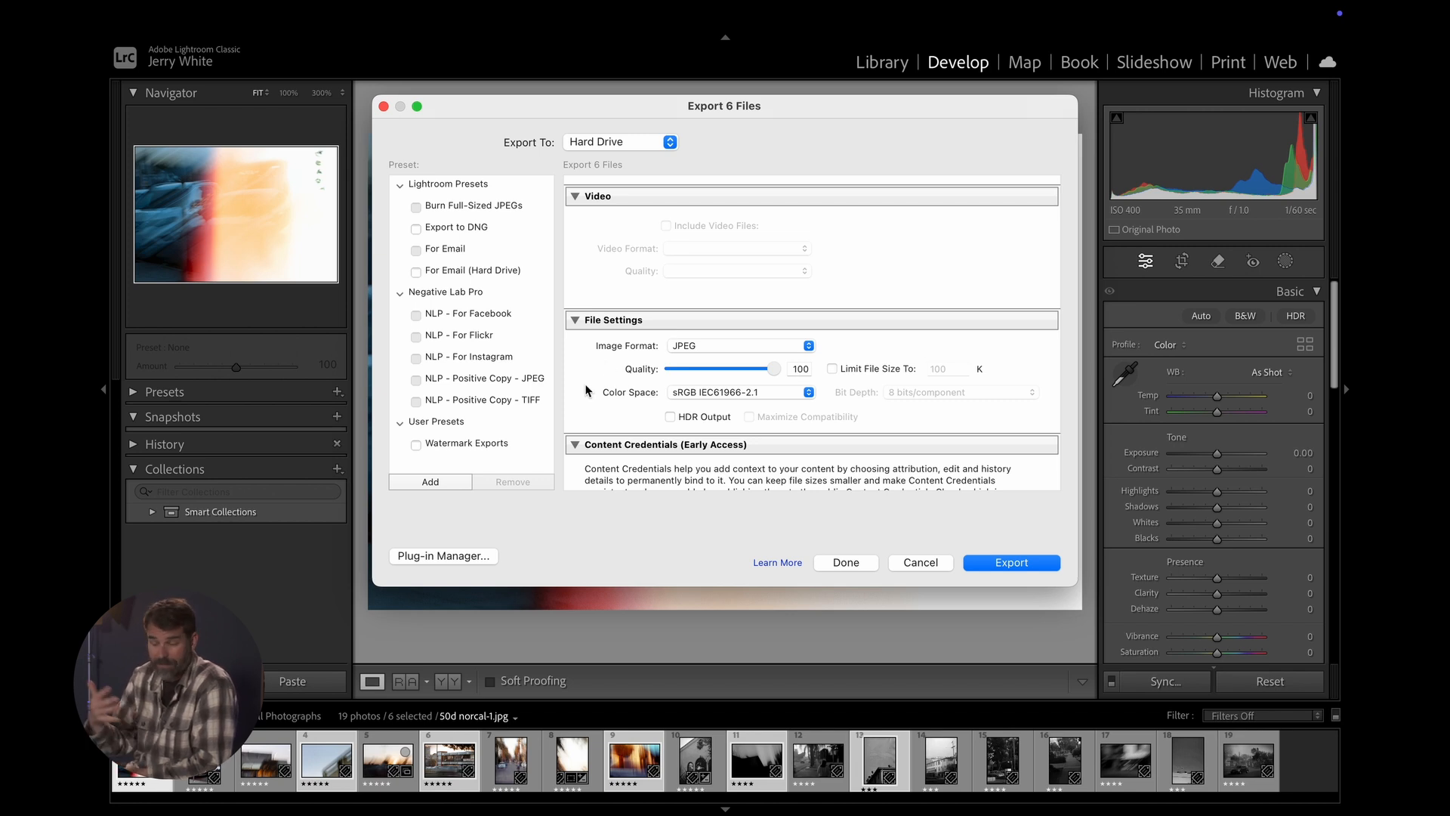
{"action": "left_click", "coordinate": [833, 369]}
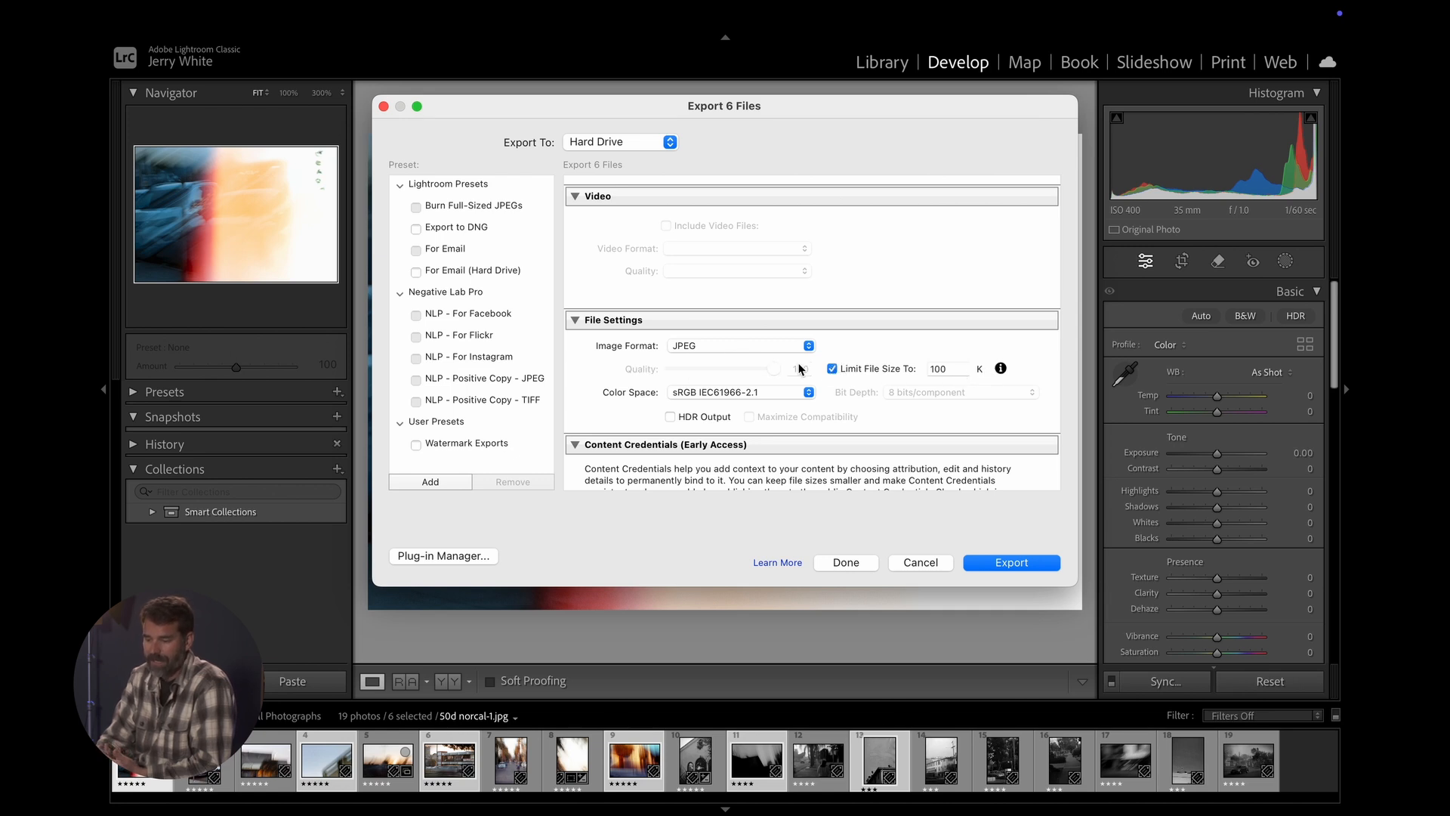
- Remove the export's file size limit and review the remaining sizing, sharpening, metadata and watermarking options
{"action": "left_click", "coordinate": [833, 369]}
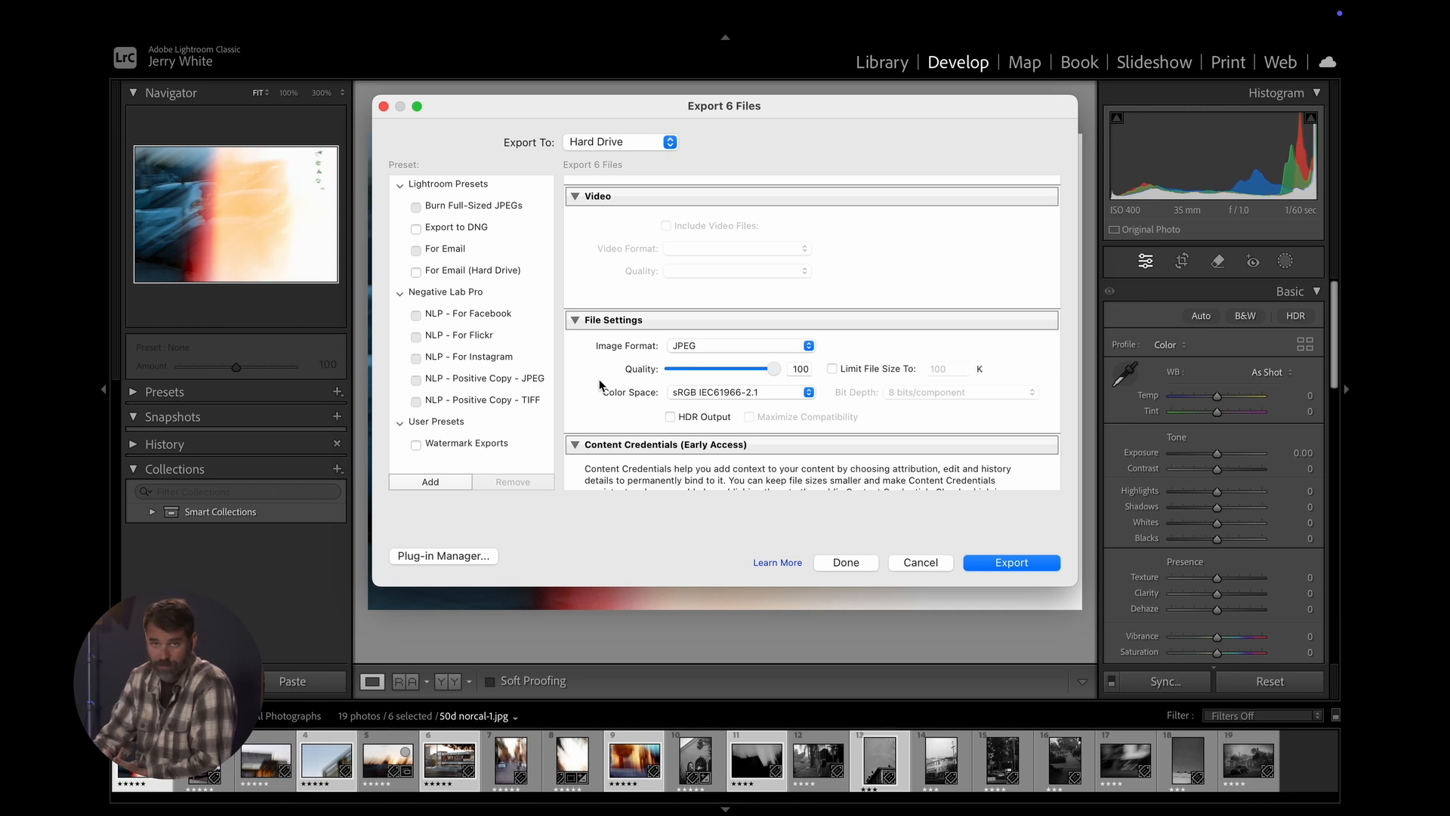
{"action": "scroll", "coordinate": [599, 385], "scroll_direction": "down", "scroll_amount": 10}
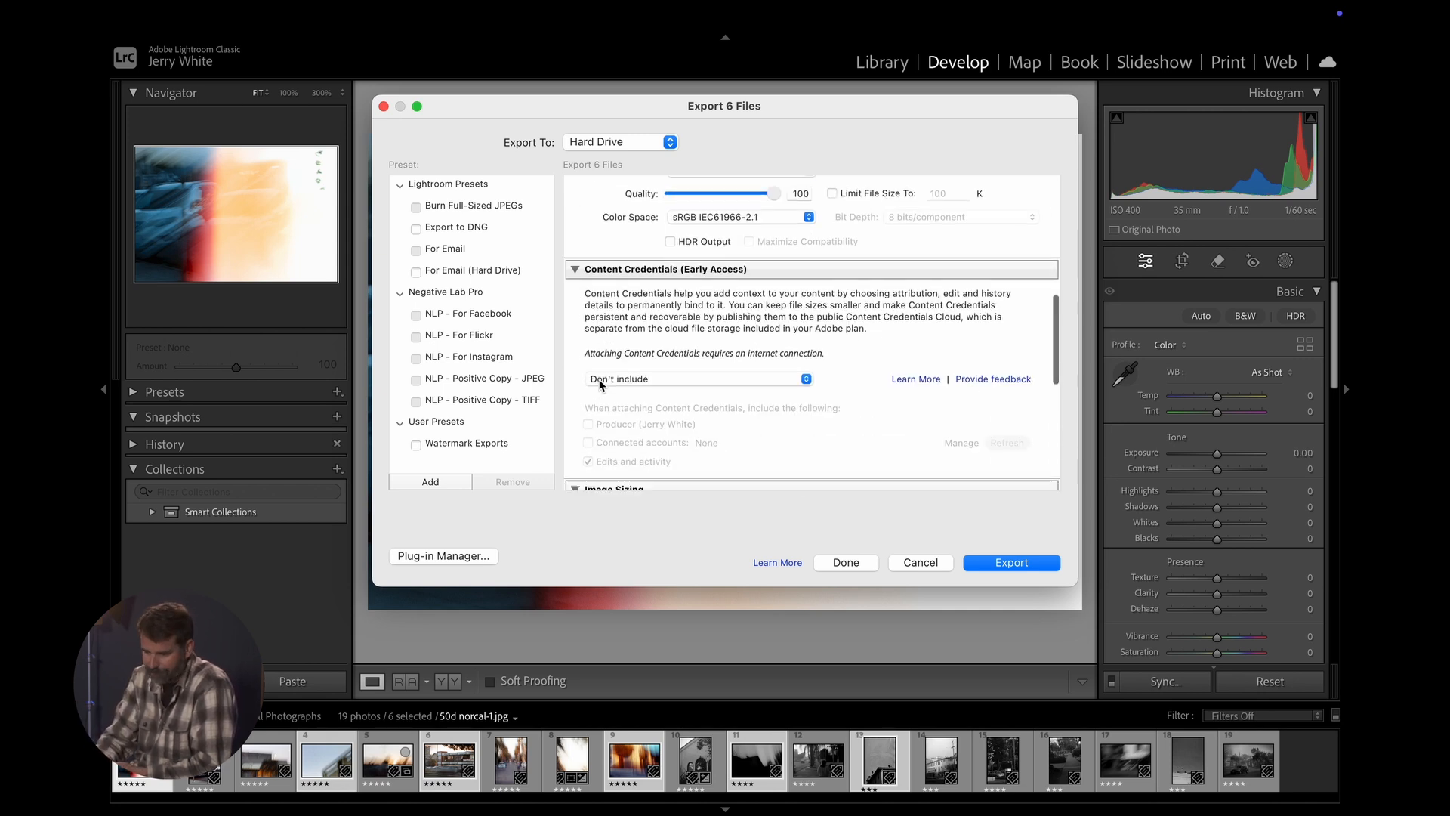
{"action": "scroll", "coordinate": [600, 385], "scroll_direction": "up", "scroll_amount": 8}
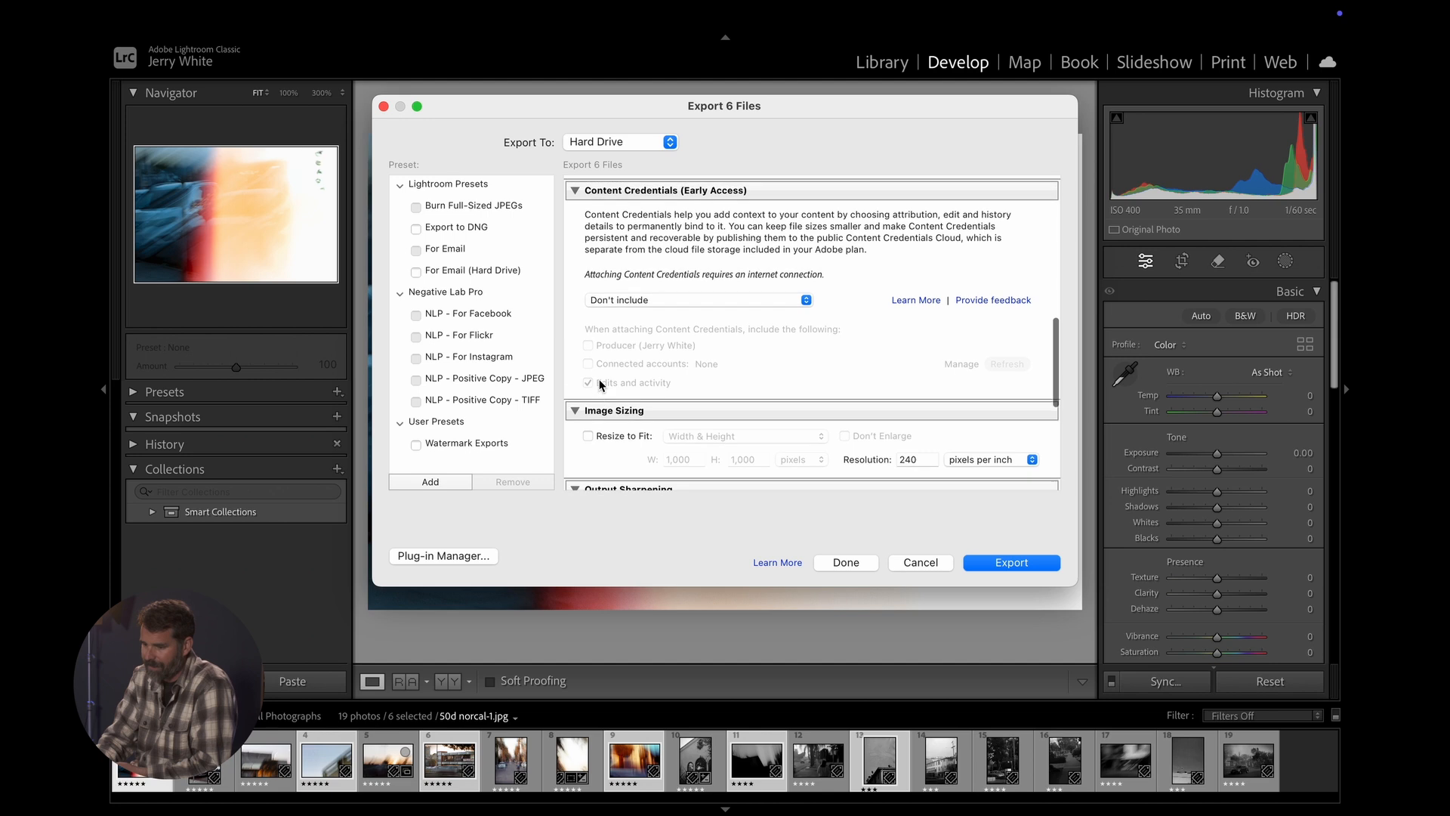
{"action": "scroll", "coordinate": [684, 326], "scroll_direction": "down", "scroll_amount": 6}
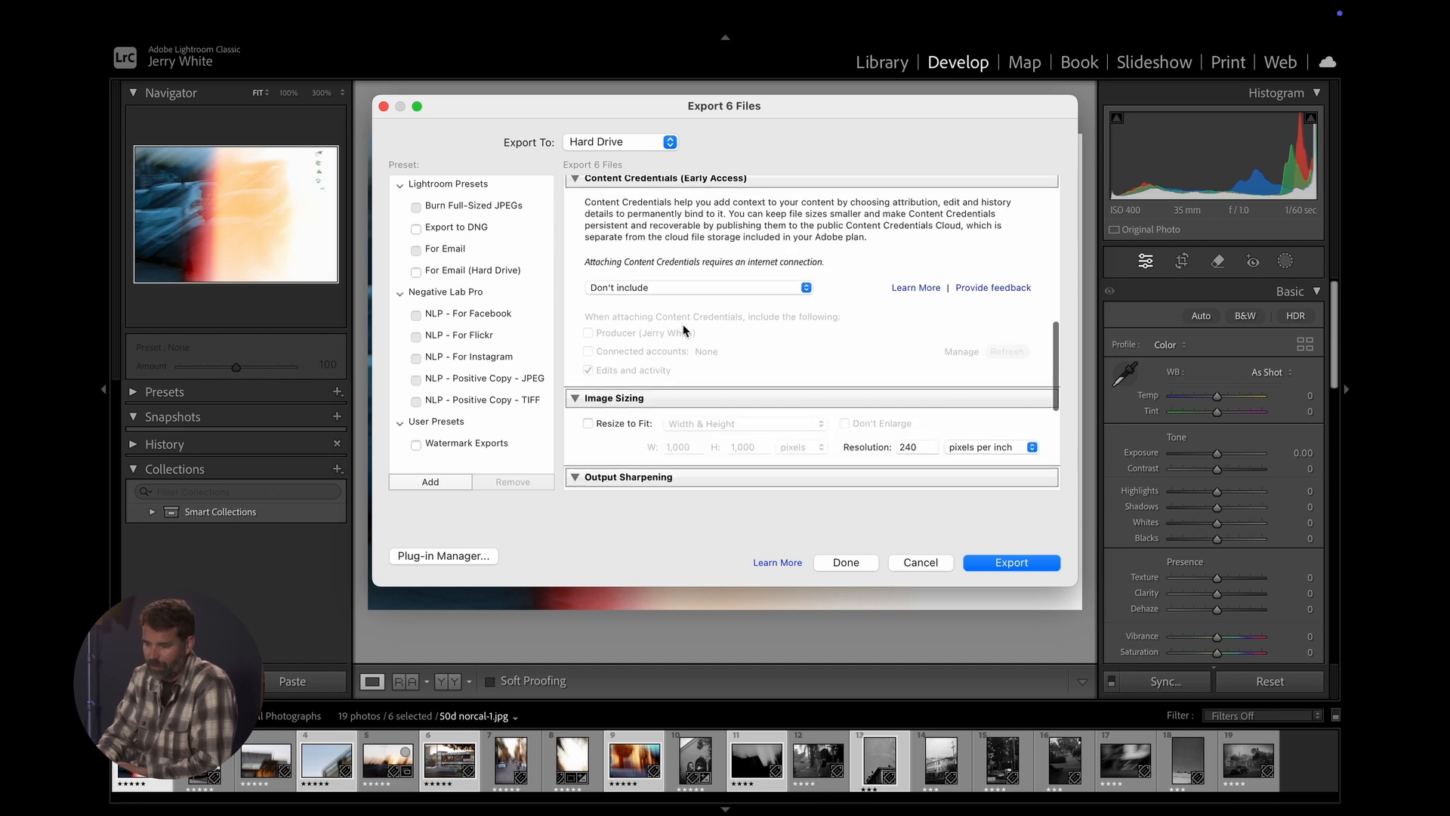
{"action": "scroll", "coordinate": [683, 326], "scroll_direction": "up", "scroll_amount": 4}
{"action": "scroll", "coordinate": [683, 325], "scroll_direction": "down", "scroll_amount": 5}
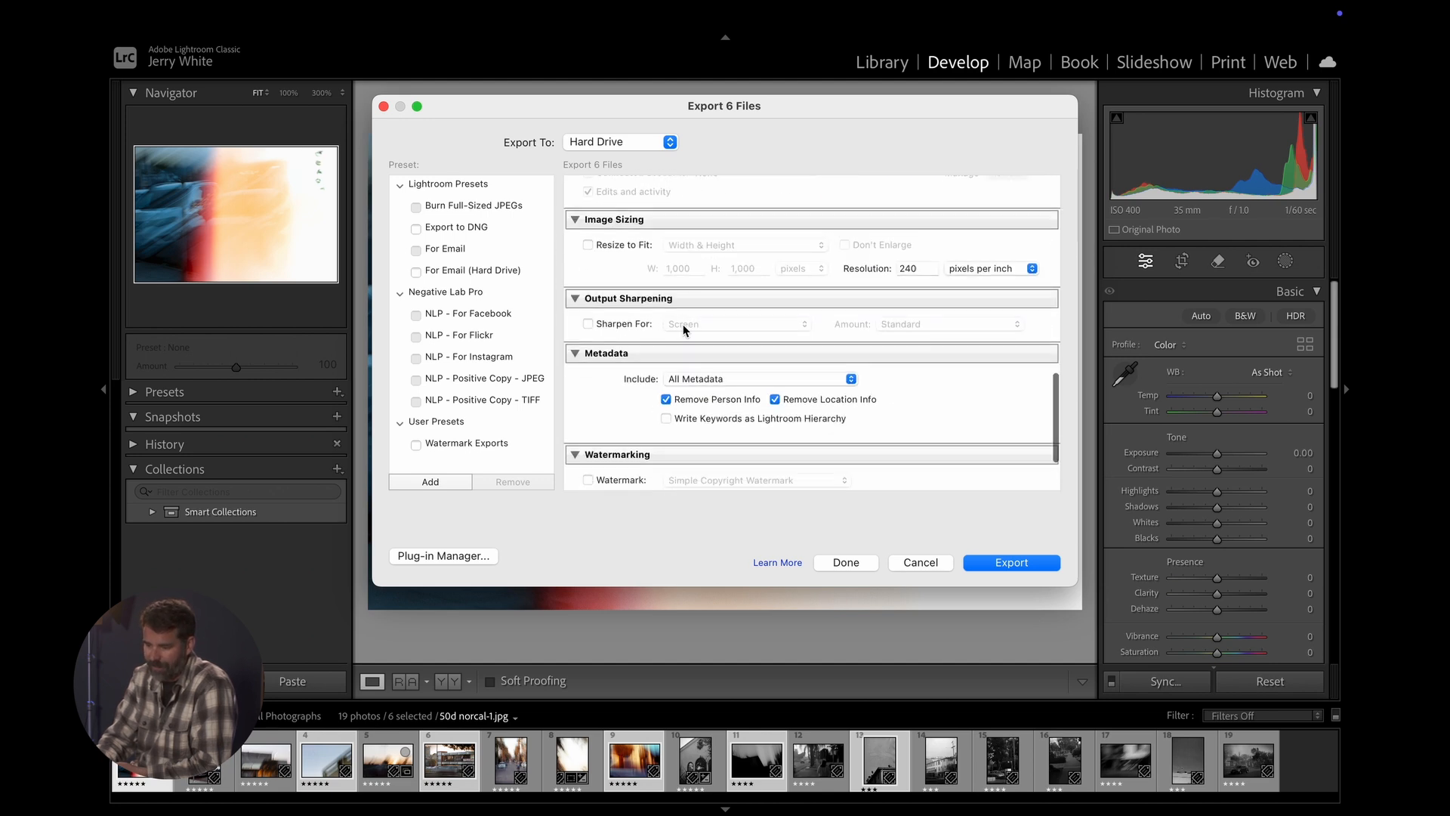
{"action": "scroll", "coordinate": [683, 324], "scroll_direction": "down", "scroll_amount": 3}
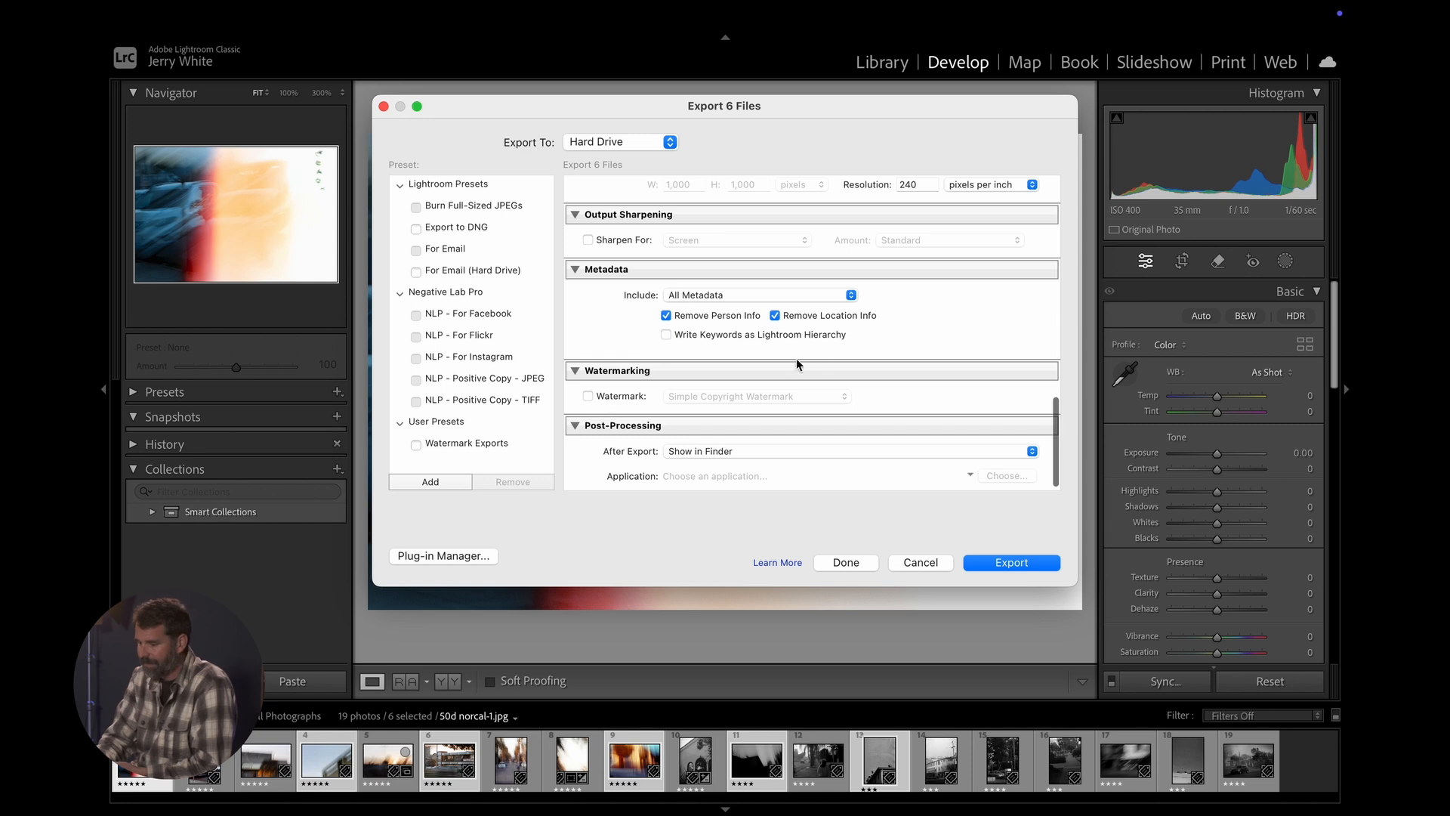
- Turn on watermarking to check the available watermark choices, and turn it off again
{"action": "left_click", "coordinate": [587, 398]}
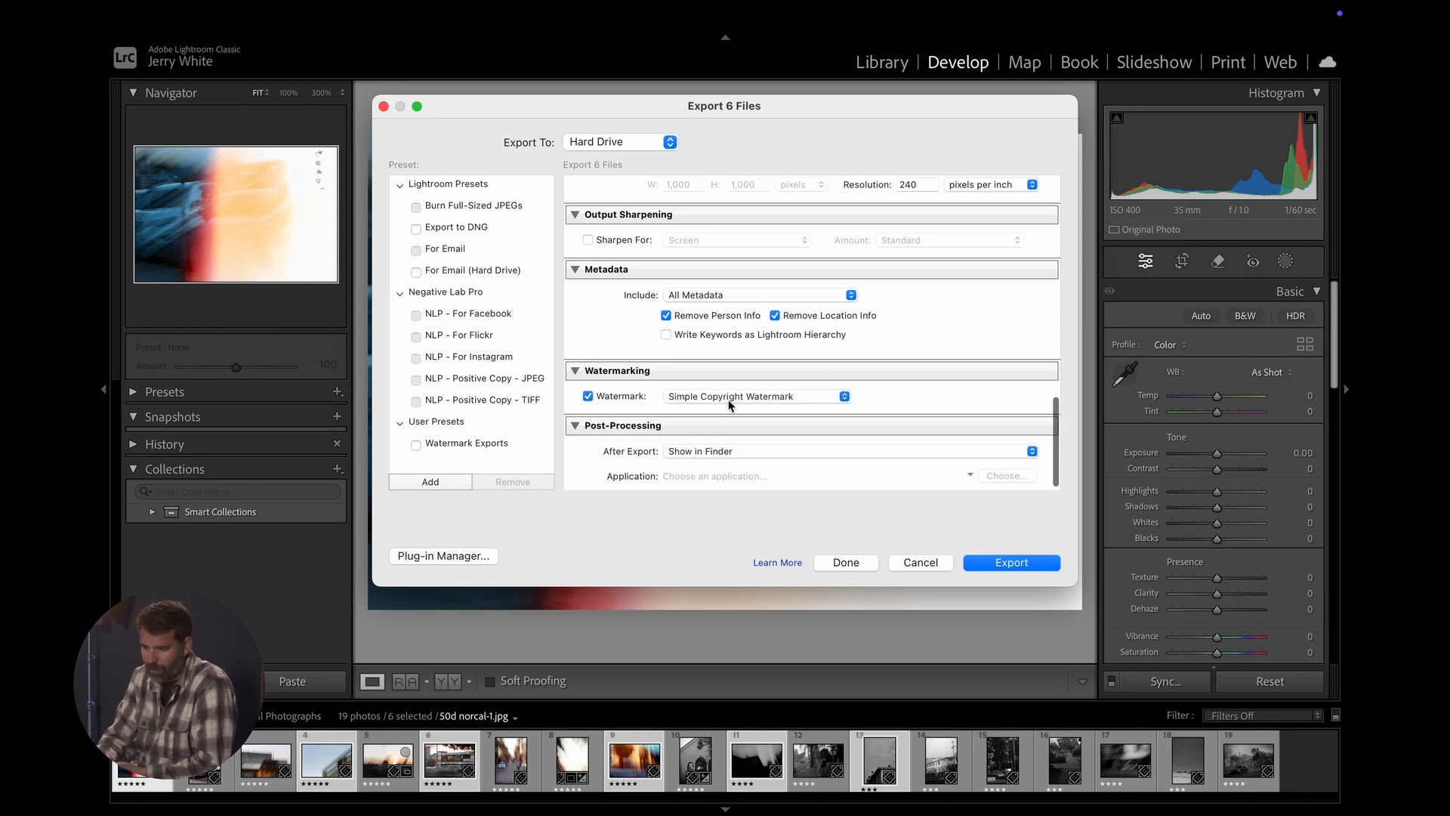
{"action": "left_click", "coordinate": [750, 399]}
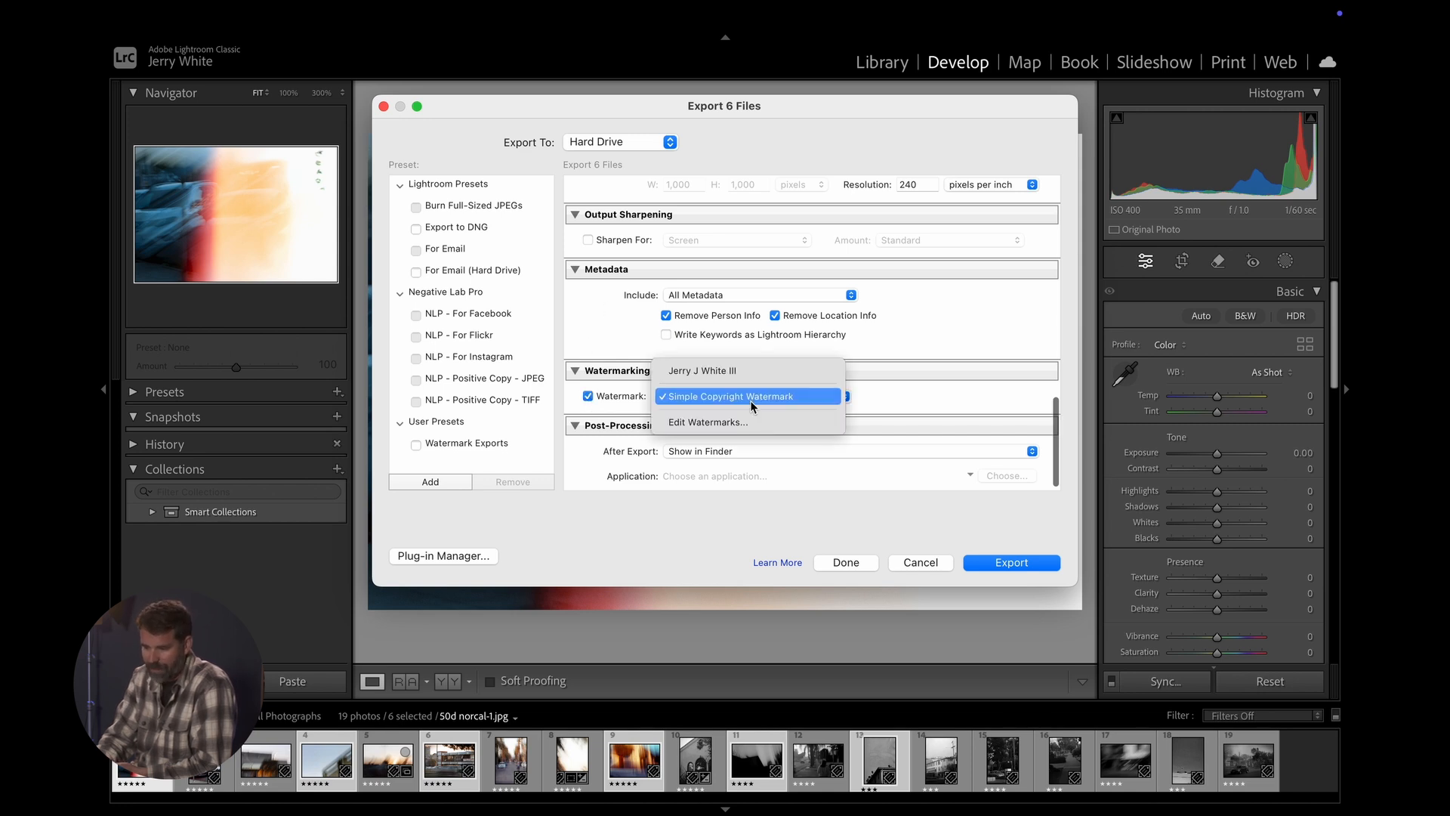
{"action": "left_click", "coordinate": [590, 397]}
{"action": "left_click", "coordinate": [587, 399]}
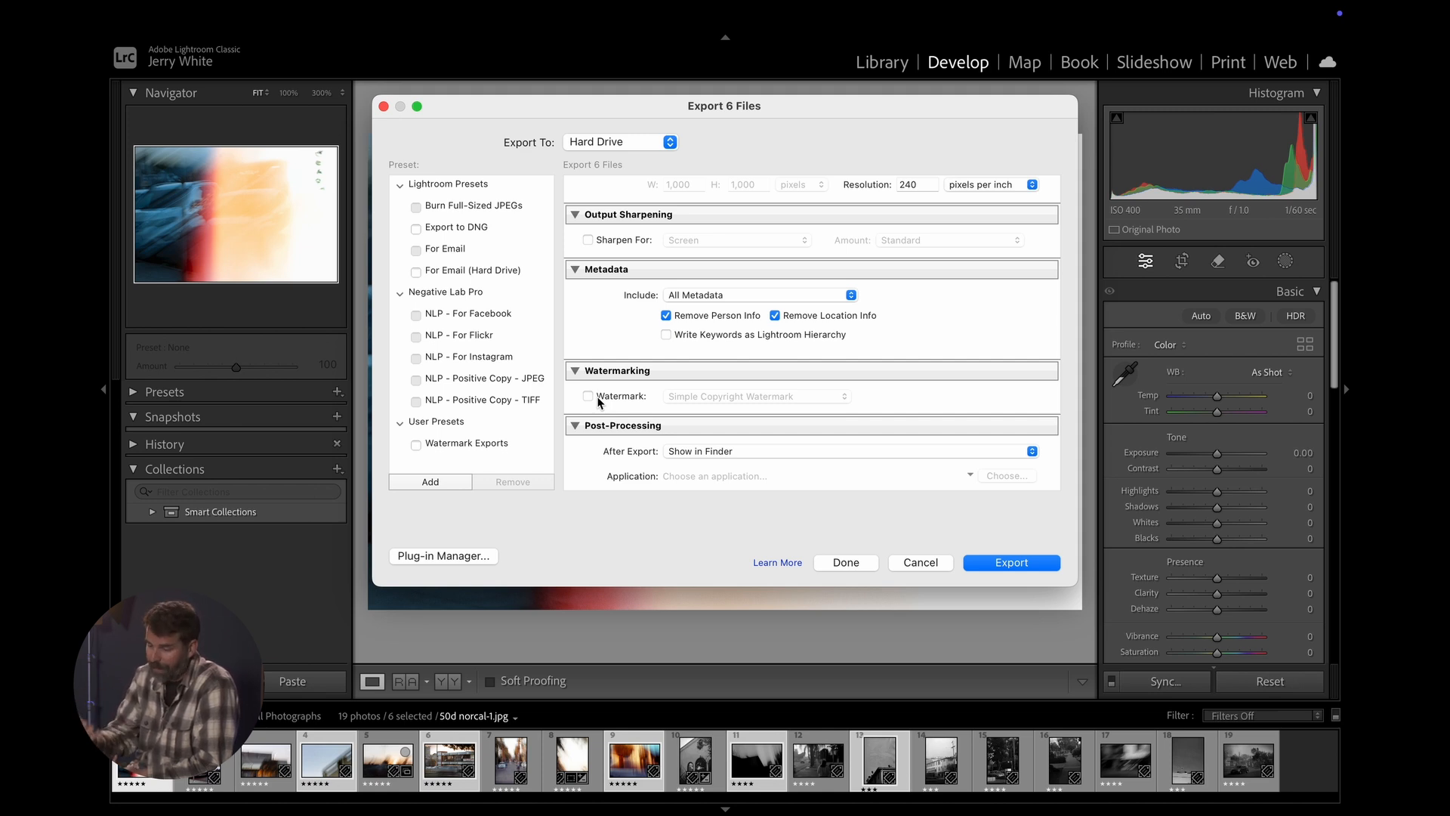
- Set the after-export action to Show in Finder and export the six selected photos
{"action": "scroll", "coordinate": [618, 479], "scroll_direction": "down", "scroll_amount": 1}
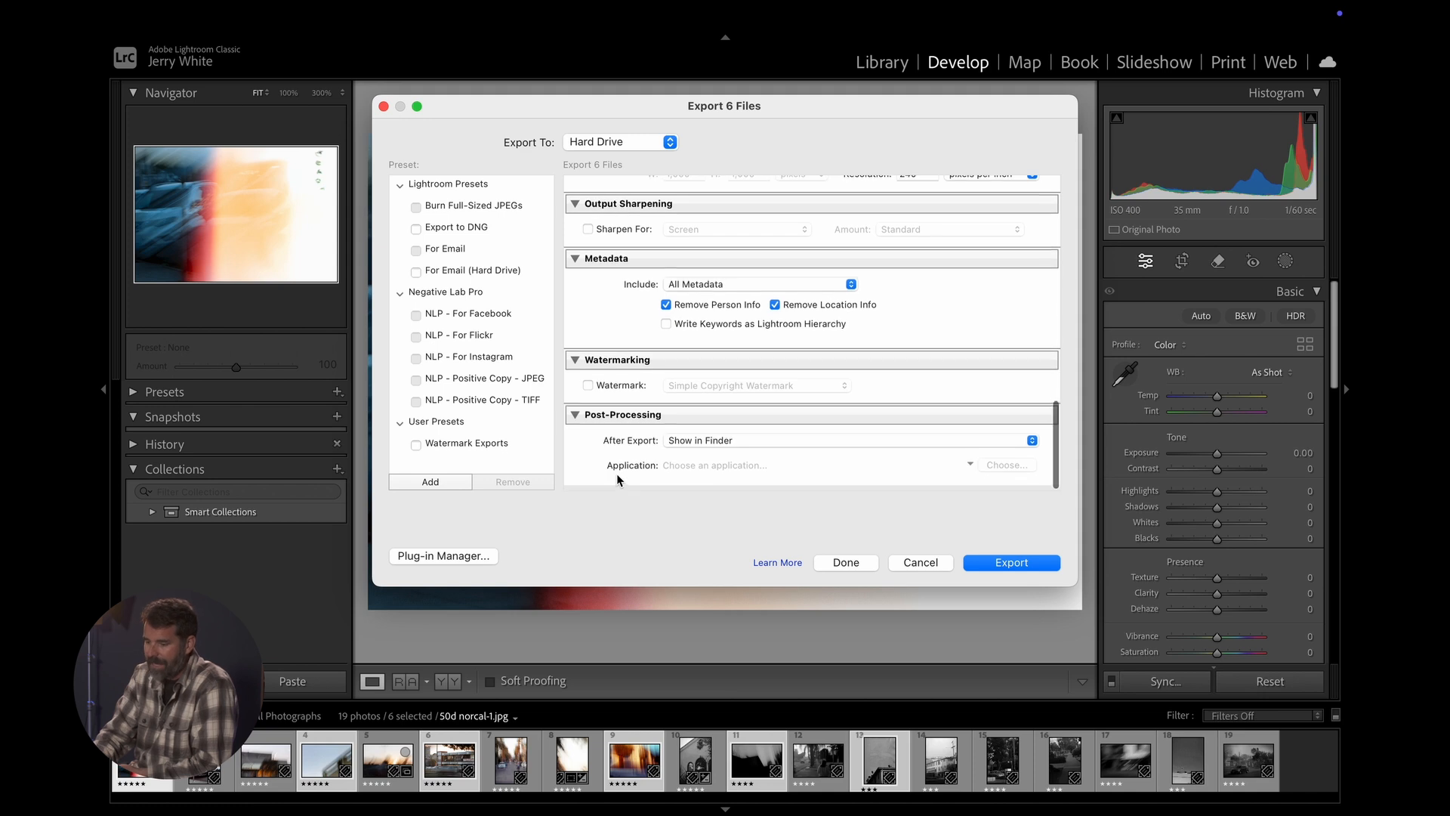
{"action": "left_click", "coordinate": [759, 447]}
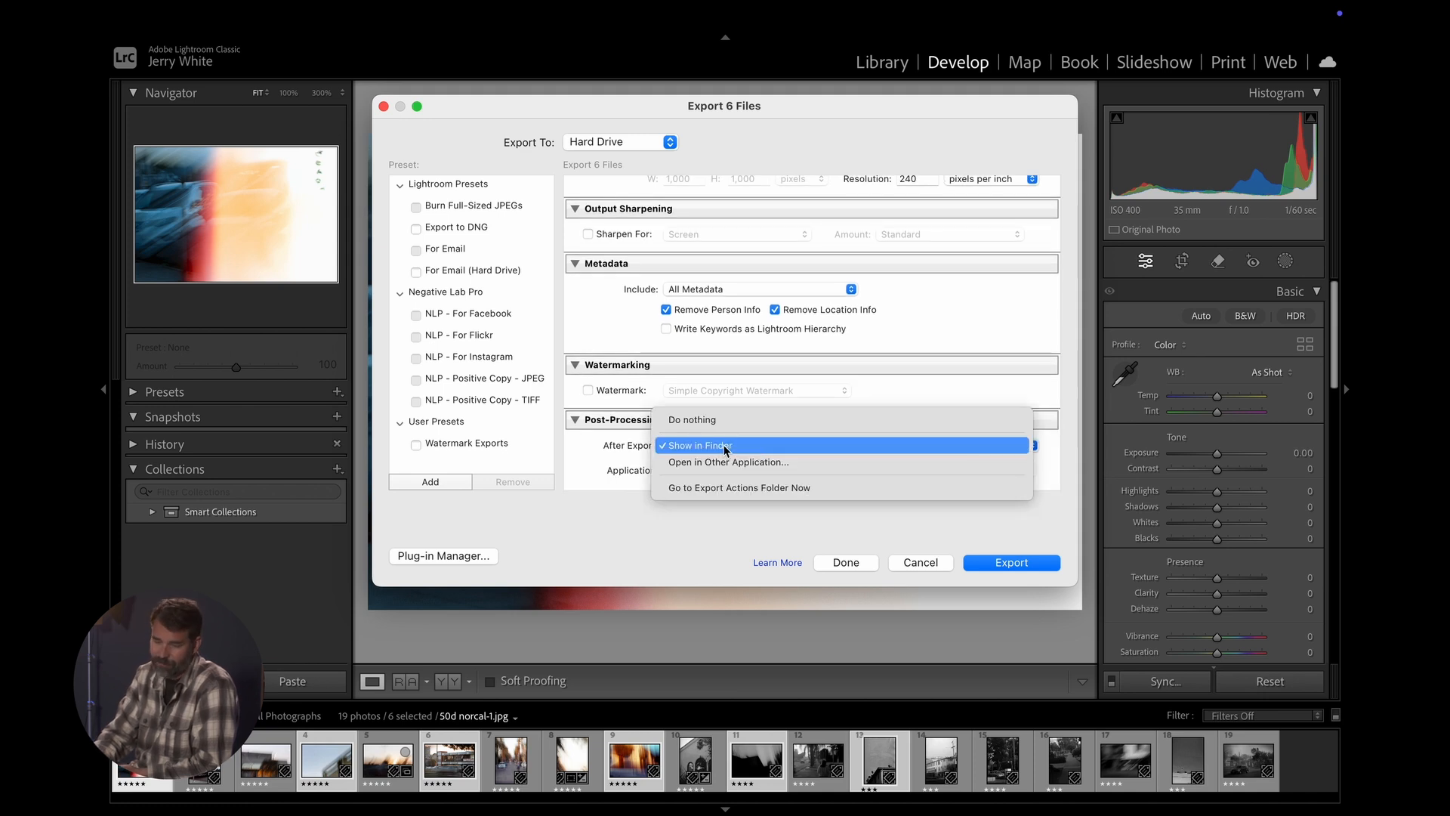
{"action": "left_click", "coordinate": [725, 447]}
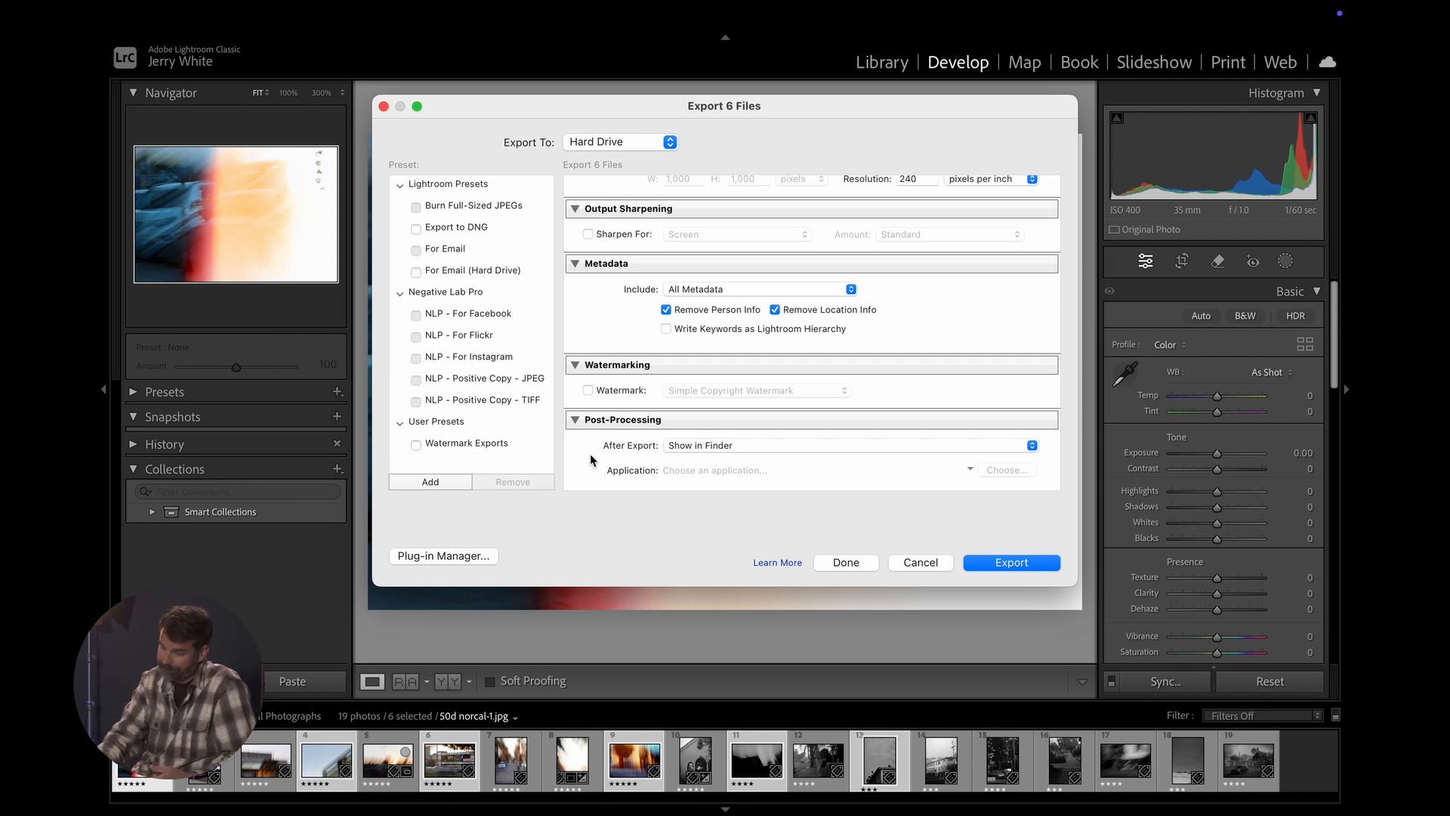
{"action": "left_click", "coordinate": [1012, 560]}
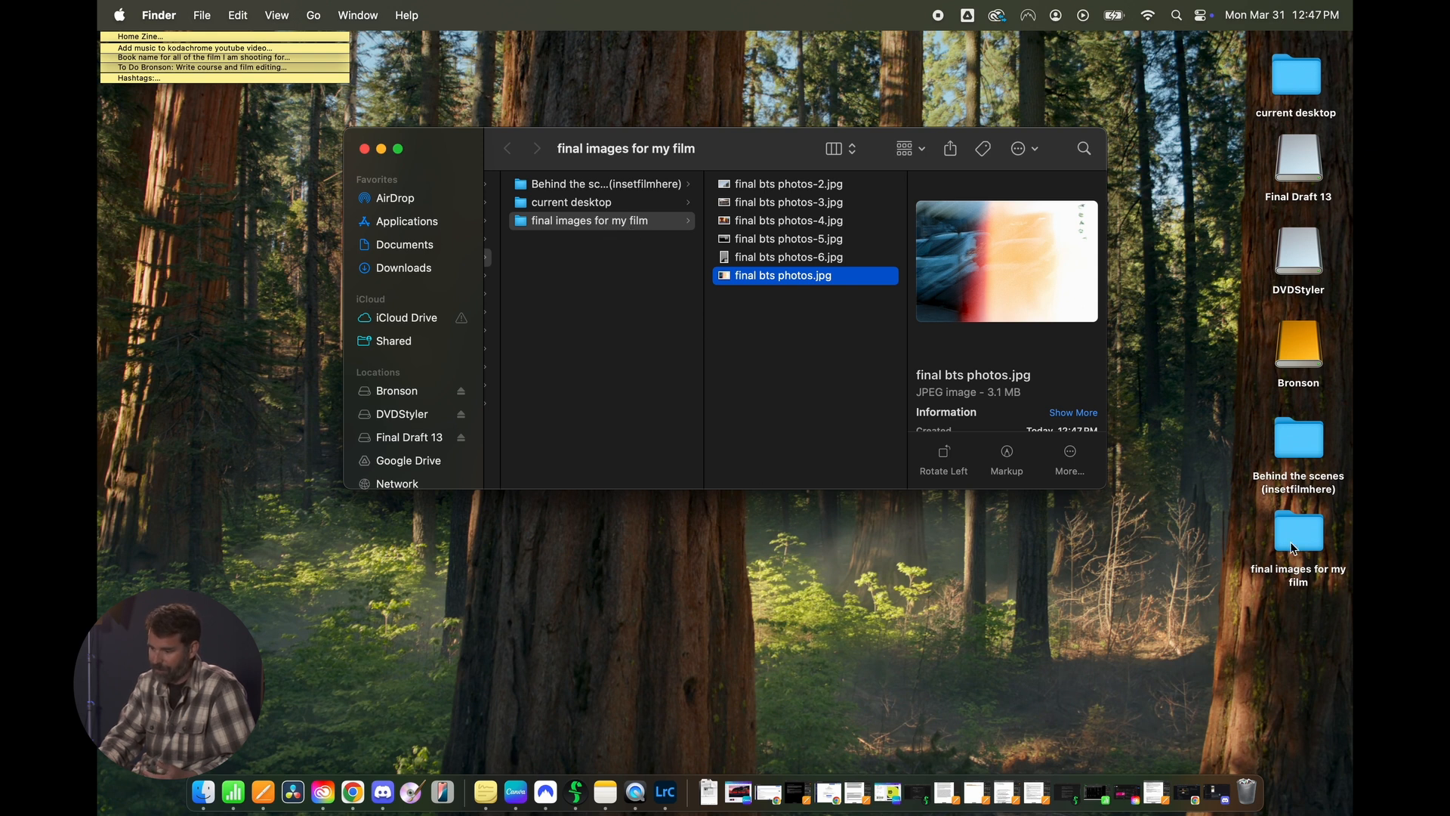
- Preview the exported photo "final bts photos-2.jpg" in Finder
{"action": "left_click", "coordinate": [799, 186]}
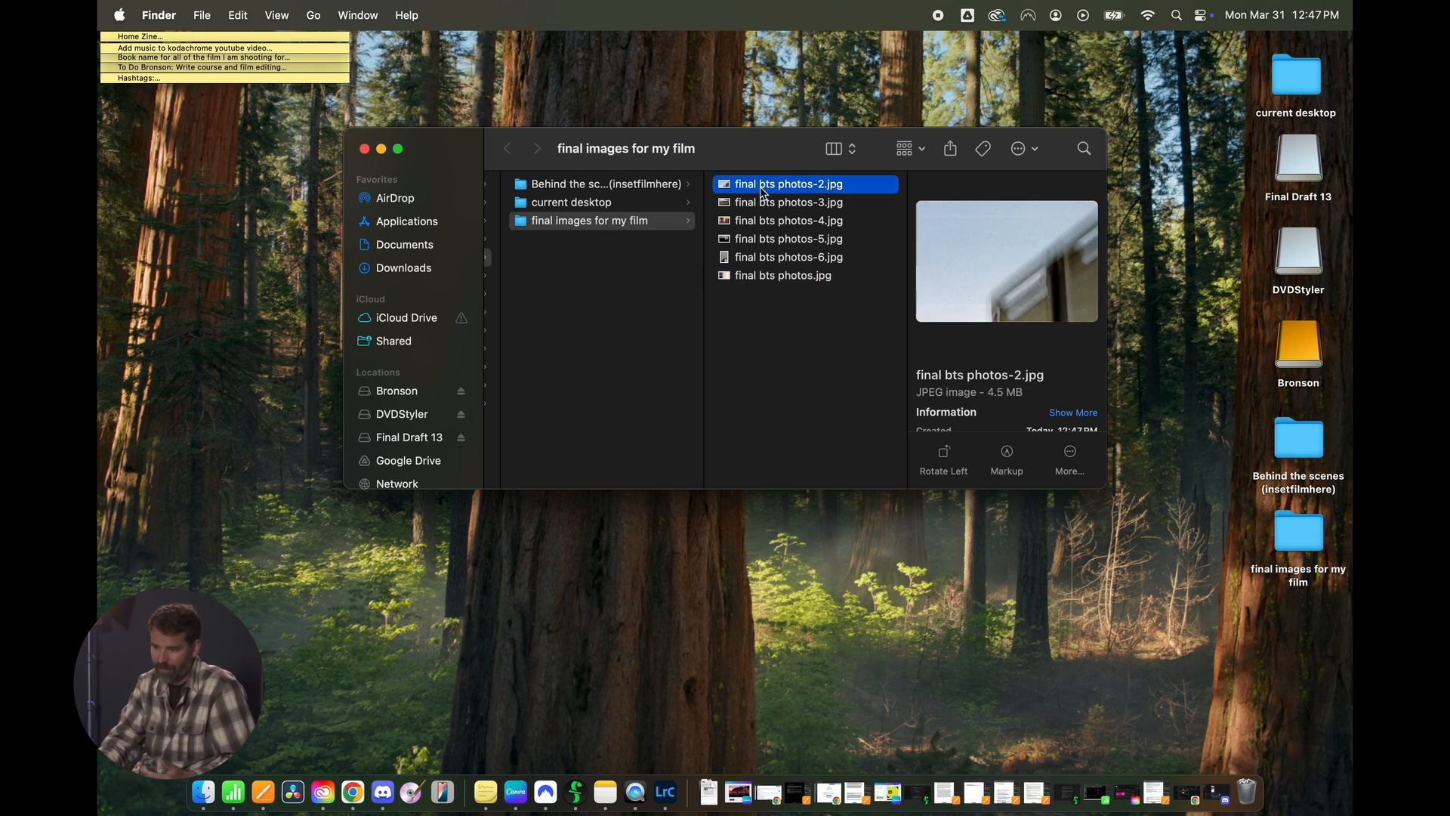